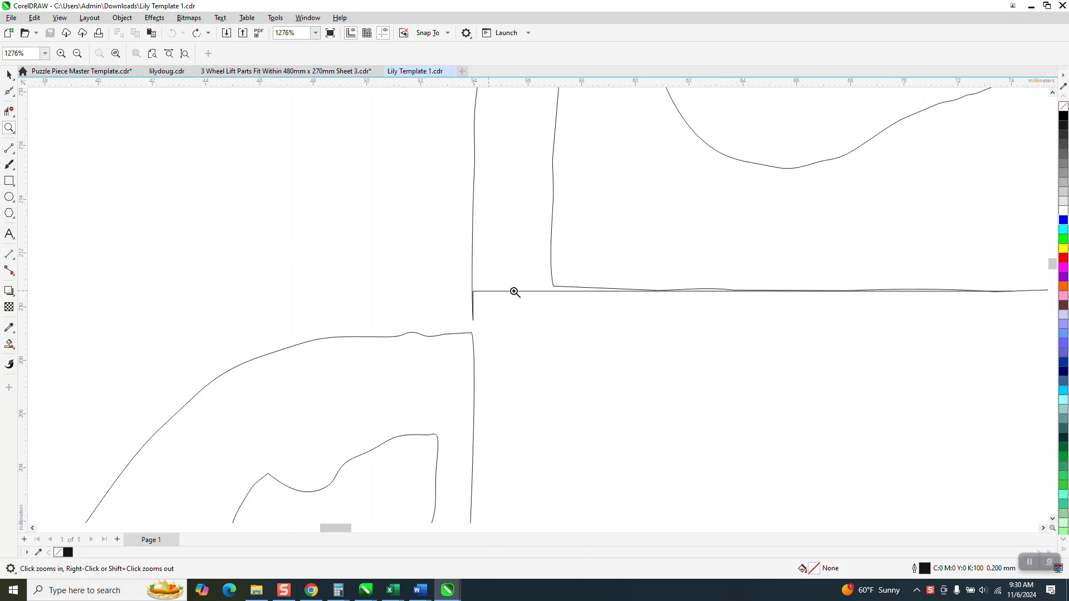
Examine the corners and fold edges of the lily template where the upper and lower flaps meet the side flaps
scroll(624, 308, down, 15)
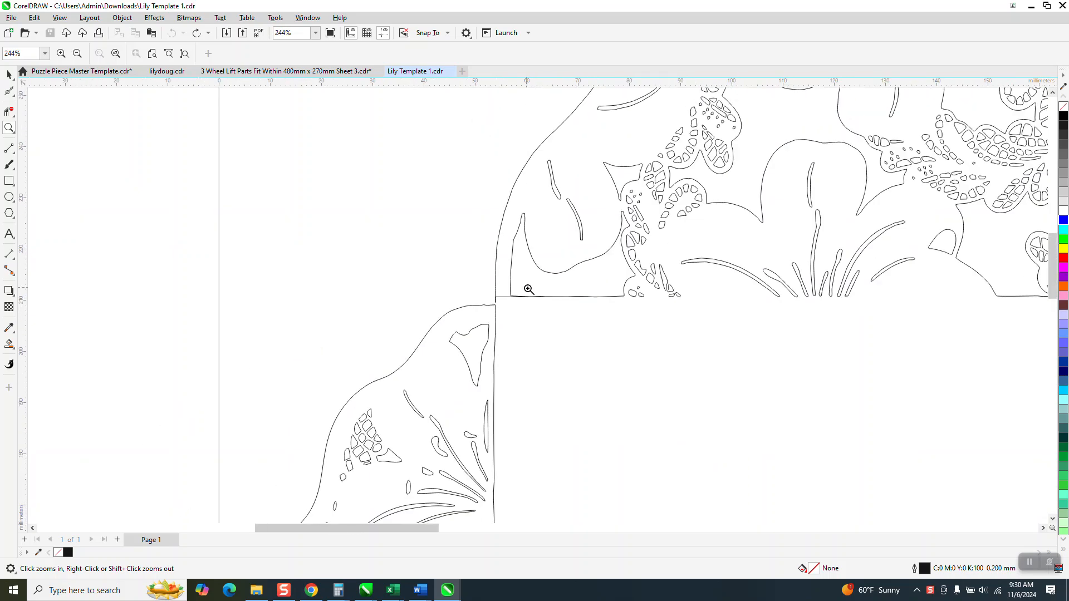
scroll(555, 362, down, 5)
scroll(624, 439, up, 12)
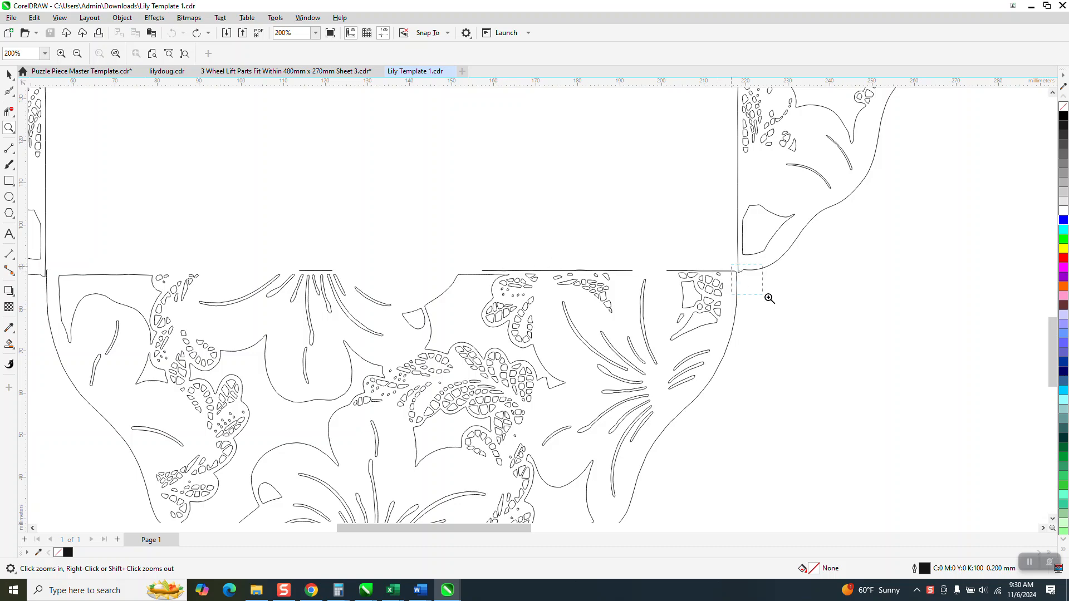
drag(753, 289, 756, 312)
scroll(460, 329, down, 1)
scroll(451, 223, down, 10)
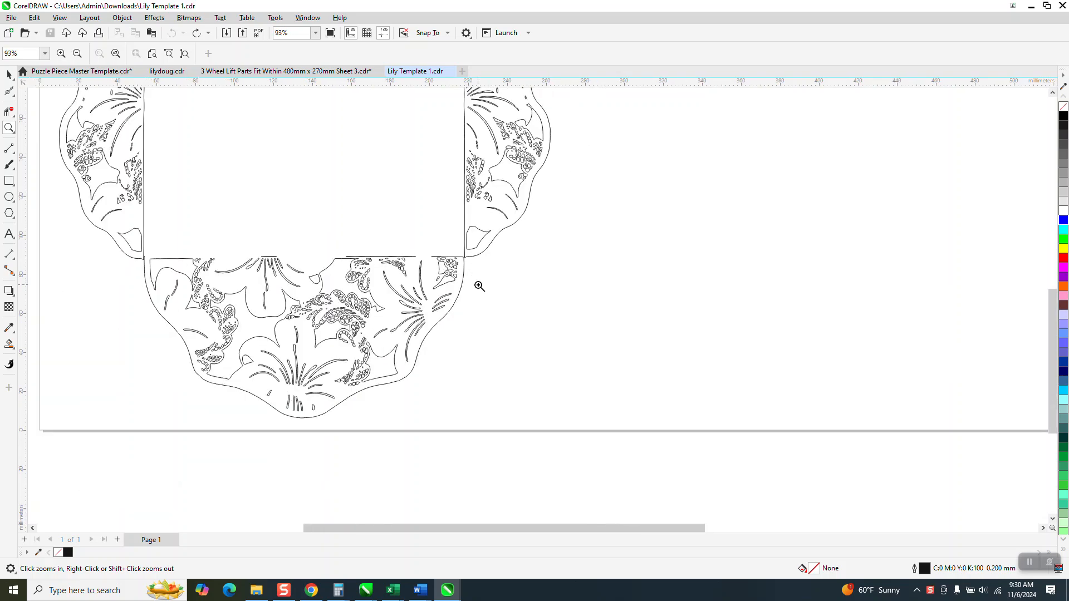
scroll(480, 285, down, 2)
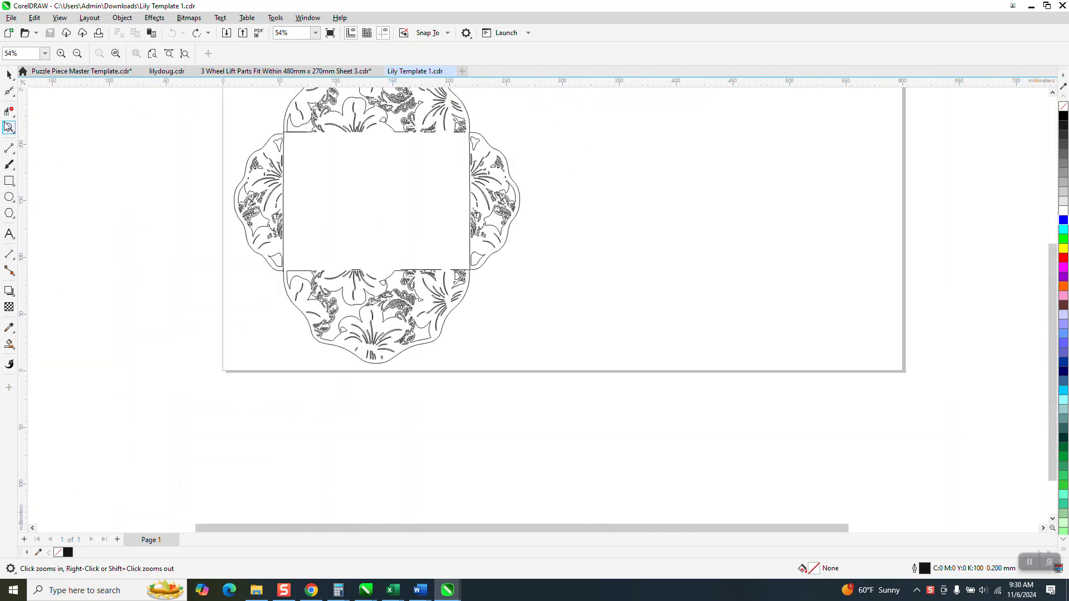
right_click(322, 186)
drag(306, 118, 438, 174)
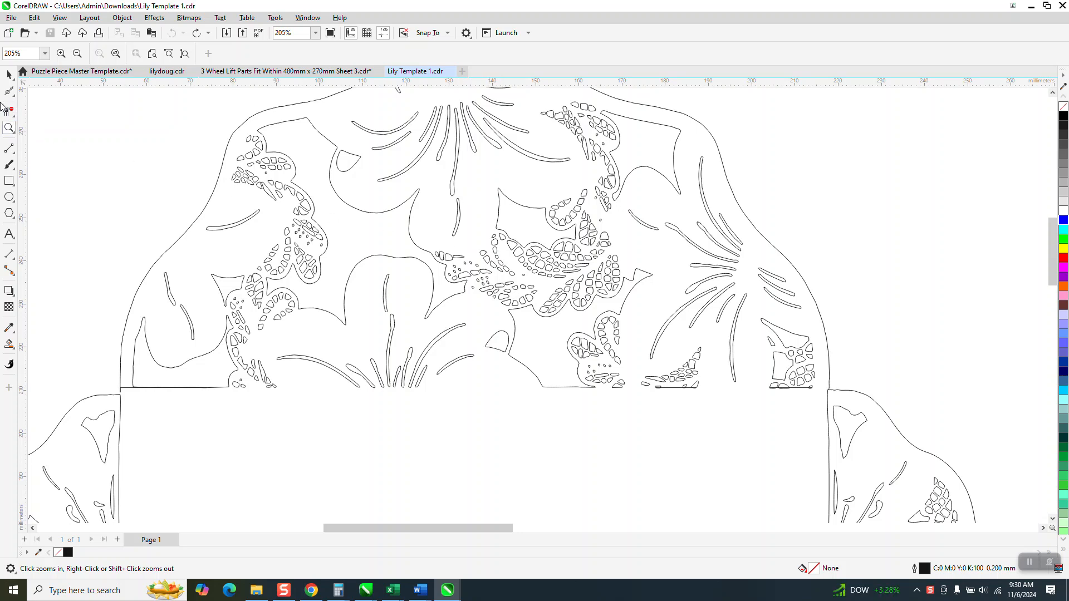
drag(709, 366, 864, 425)
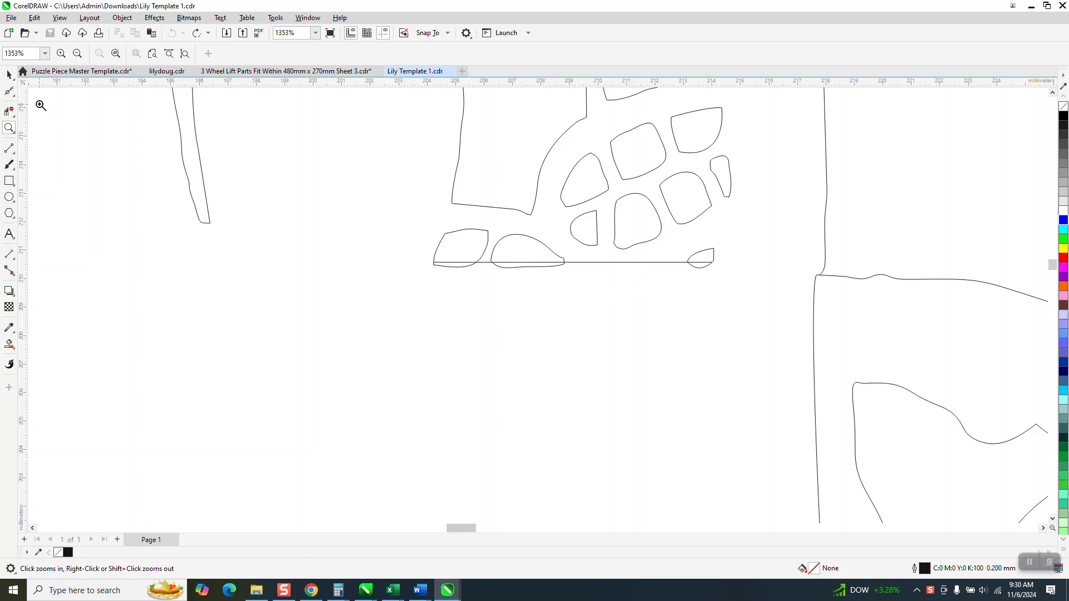
Try removing the stray line between the small cells near the upper flap's lower-right corner with Virtual Segment Delete, and undo it
click(10, 111)
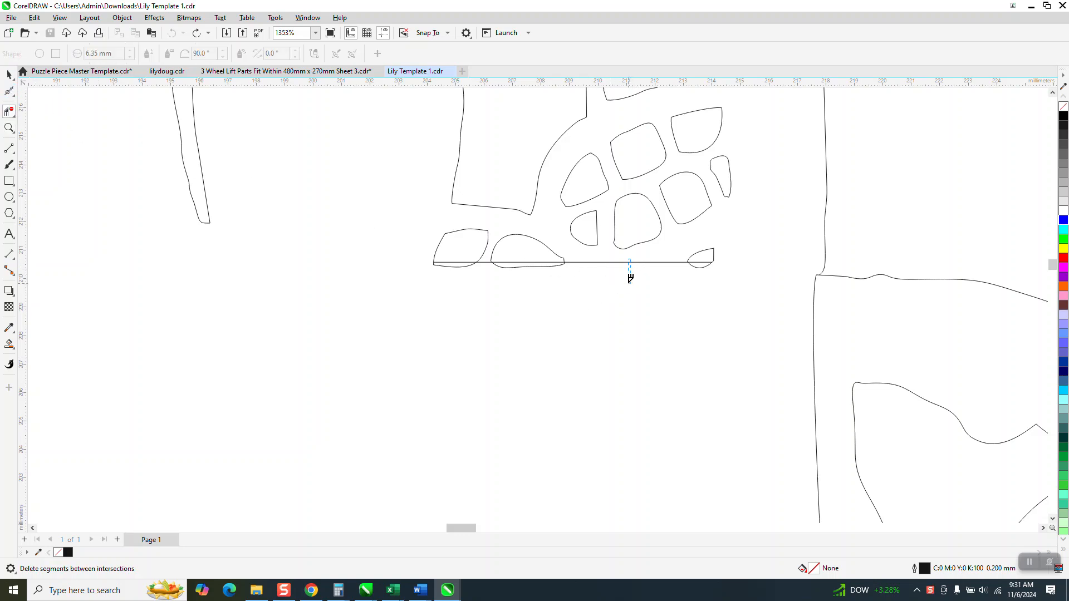
click(640, 259)
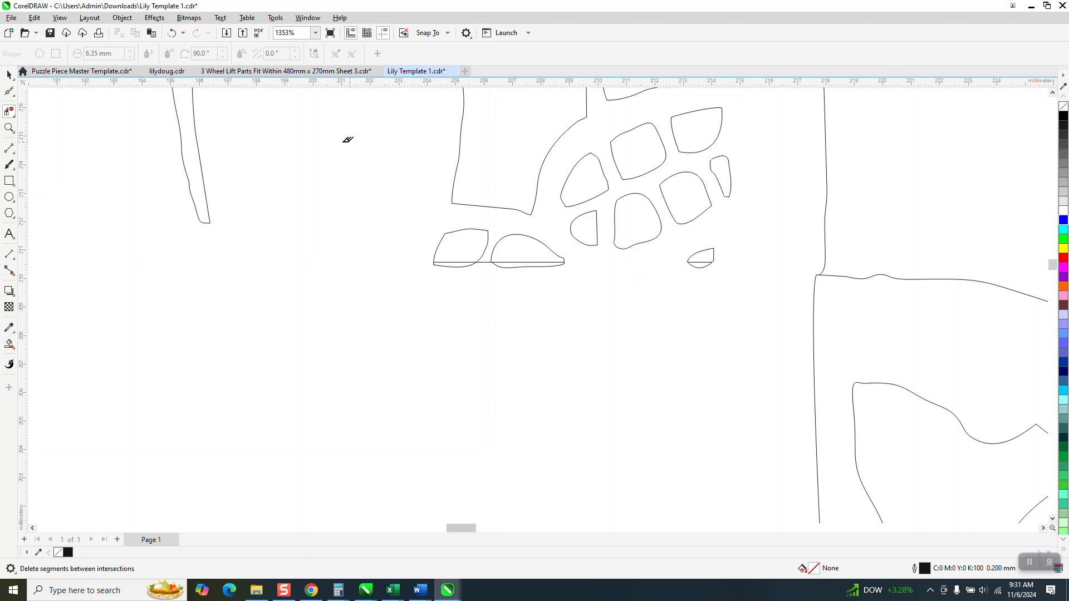
click(175, 33)
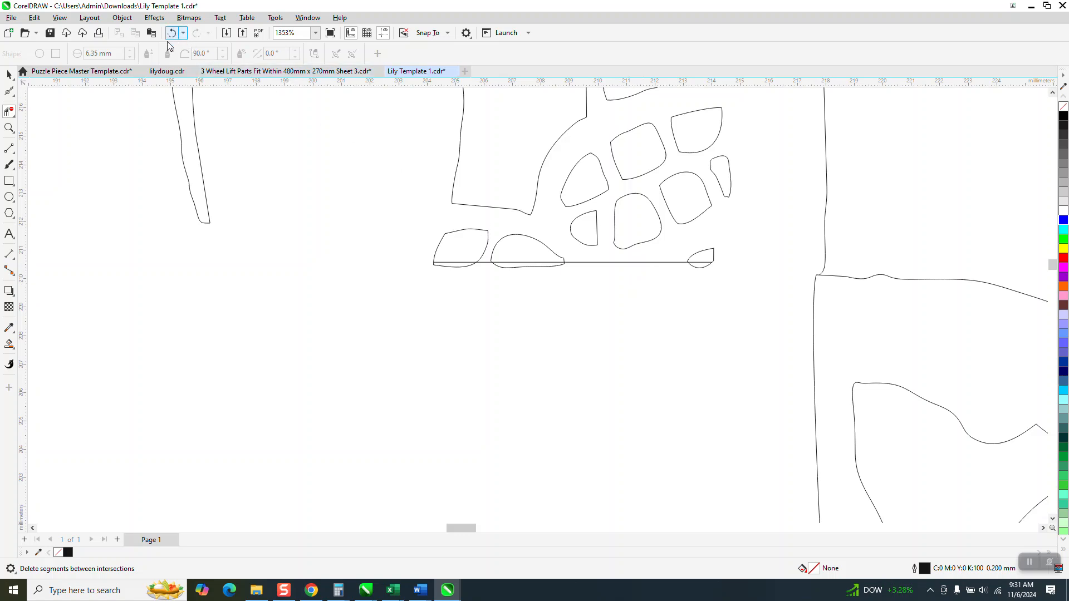
Use the Shape tool to delete the stray horizontal line crossing the small cells at the upper flap's lower-right corner by its end node
click(10, 92)
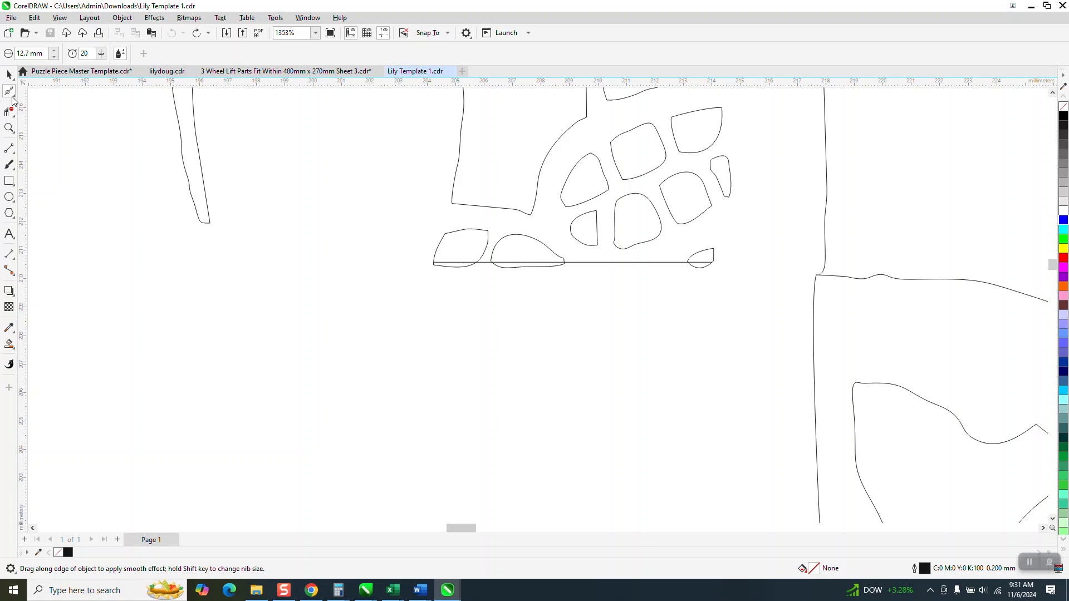
click(13, 95)
click(34, 91)
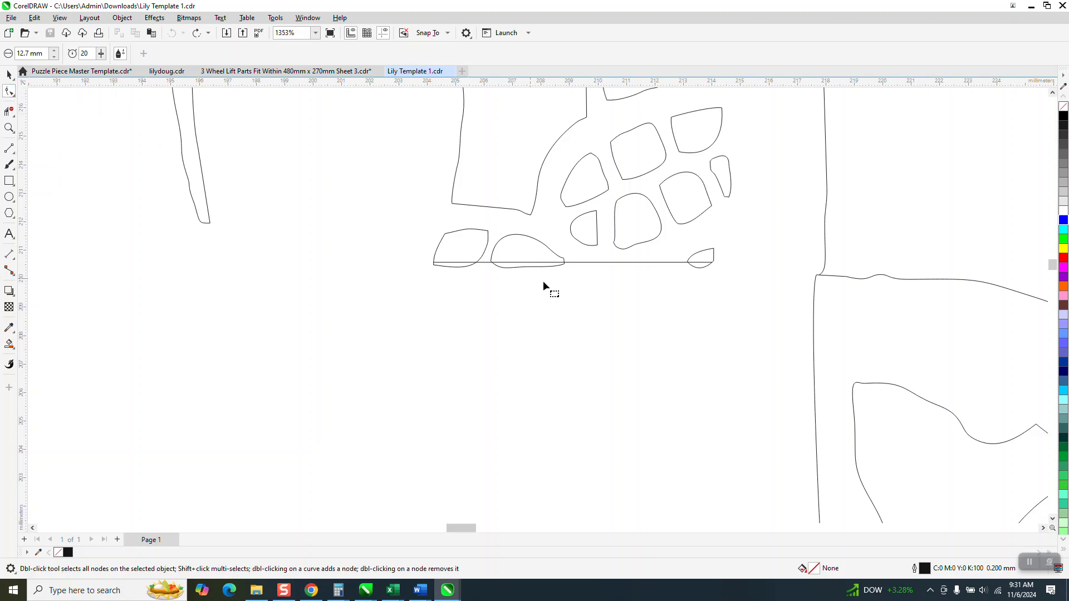
click(620, 262)
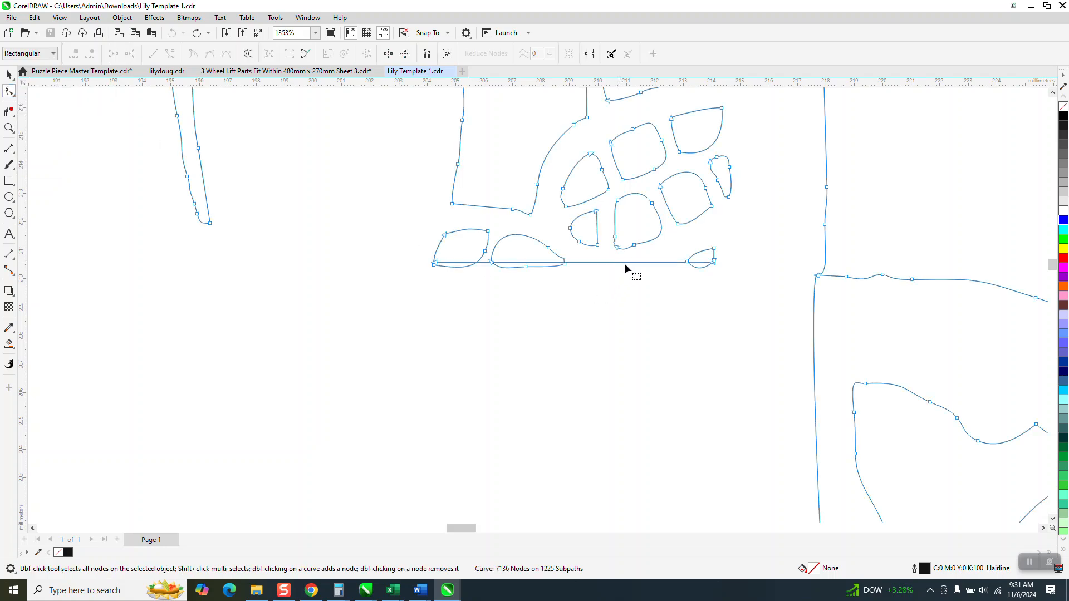
click(435, 264)
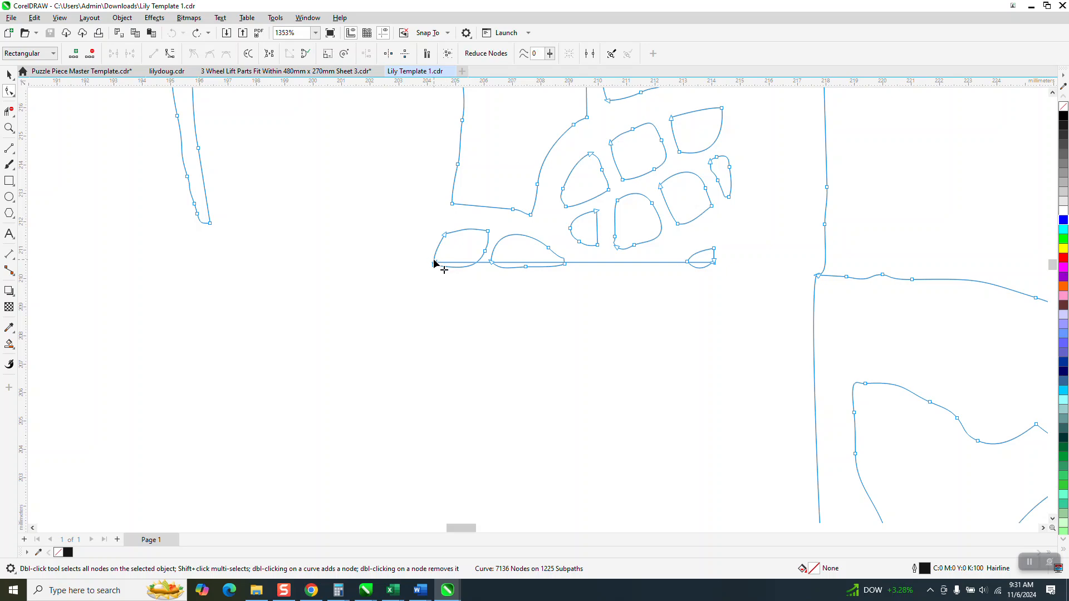
key(Delete)
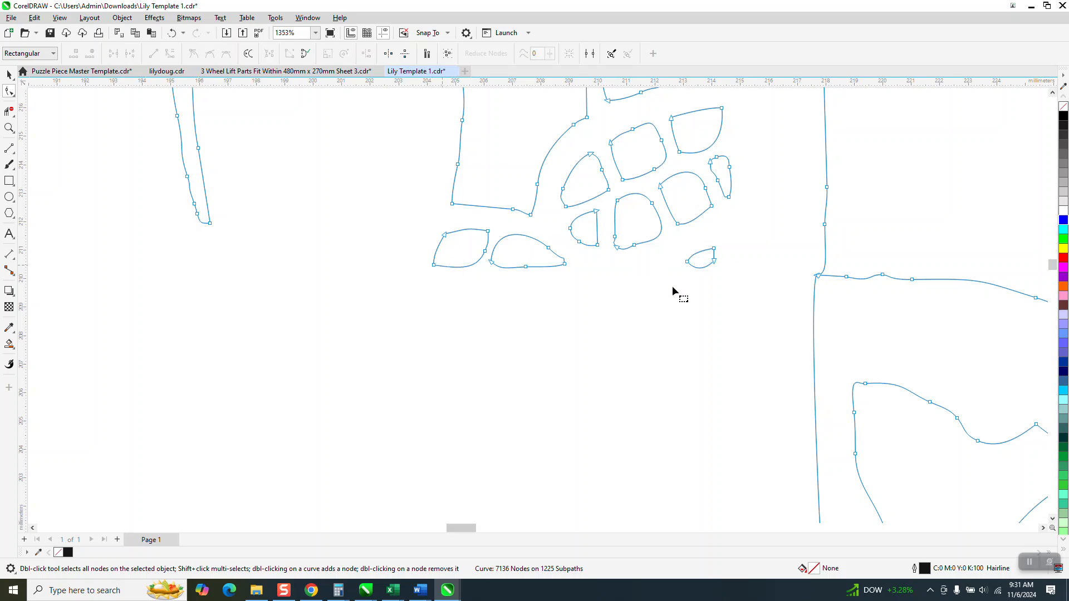
Delete the stray horizontal line running through the bottom cells of the triangular cell cluster on the upper flap's lower edge
scroll(618, 384, down, 5)
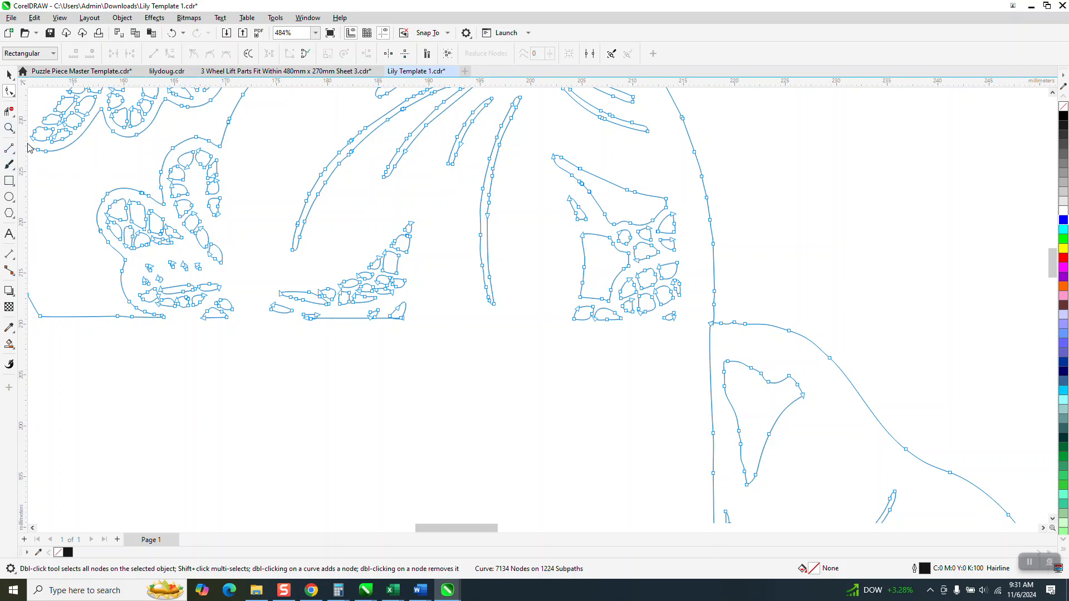
click(10, 129)
drag(225, 261, 390, 346)
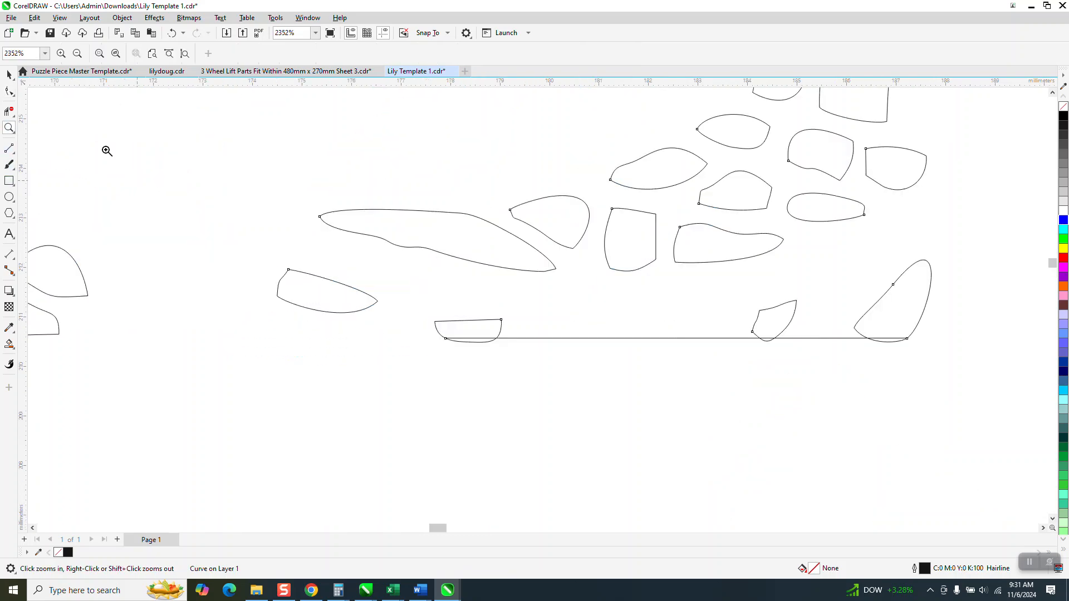
click(448, 339)
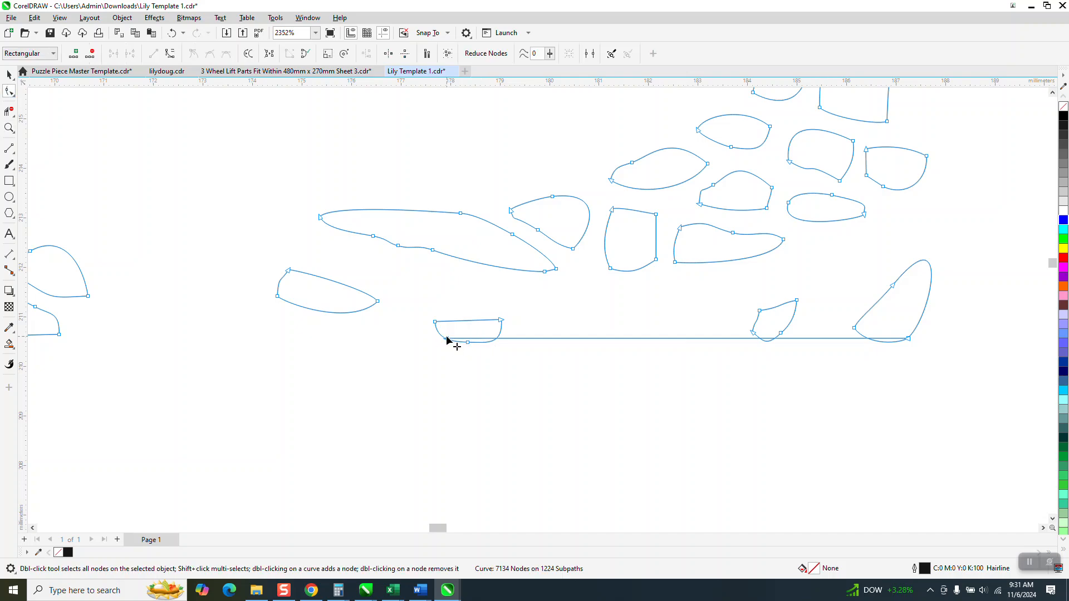
key(Delete)
Separate the stray horizontal line from the outline node at the upper flap's lower-left corner and delete the line
scroll(693, 351, down, 3)
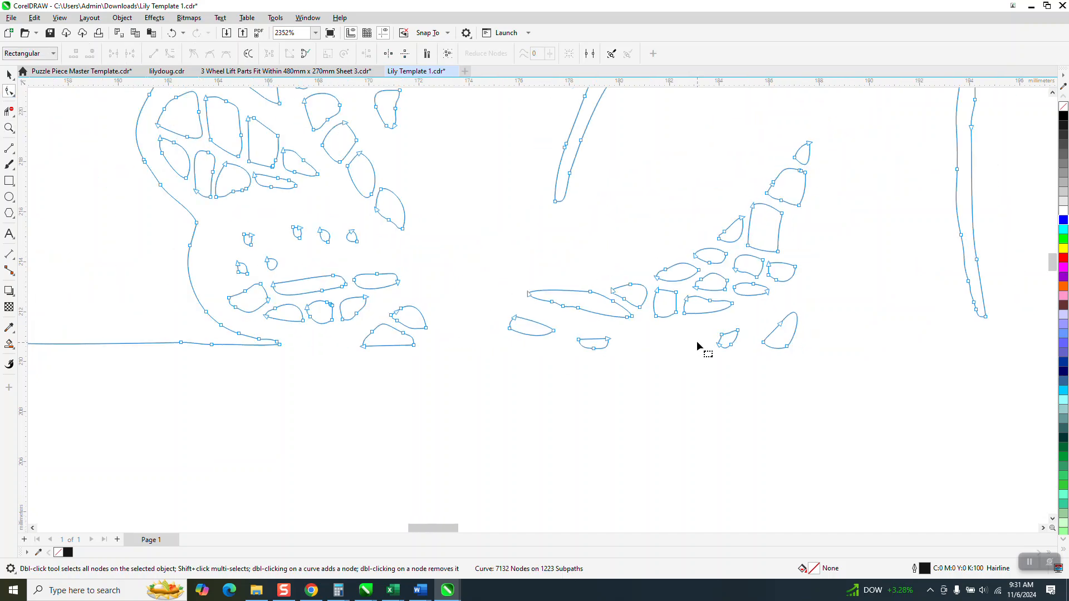
scroll(384, 356, down, 3)
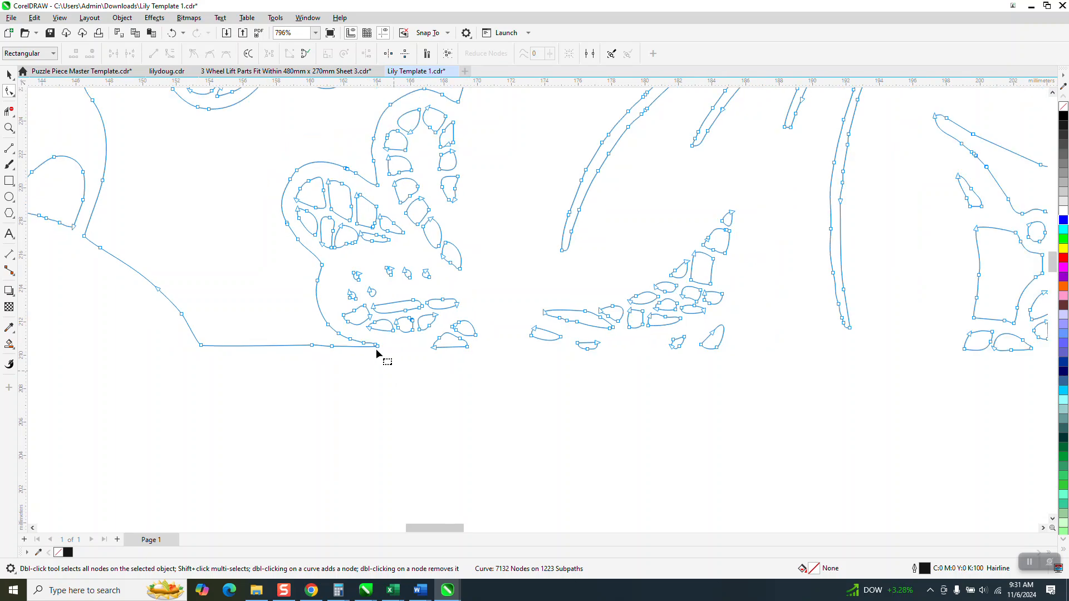
scroll(326, 348, down, 4)
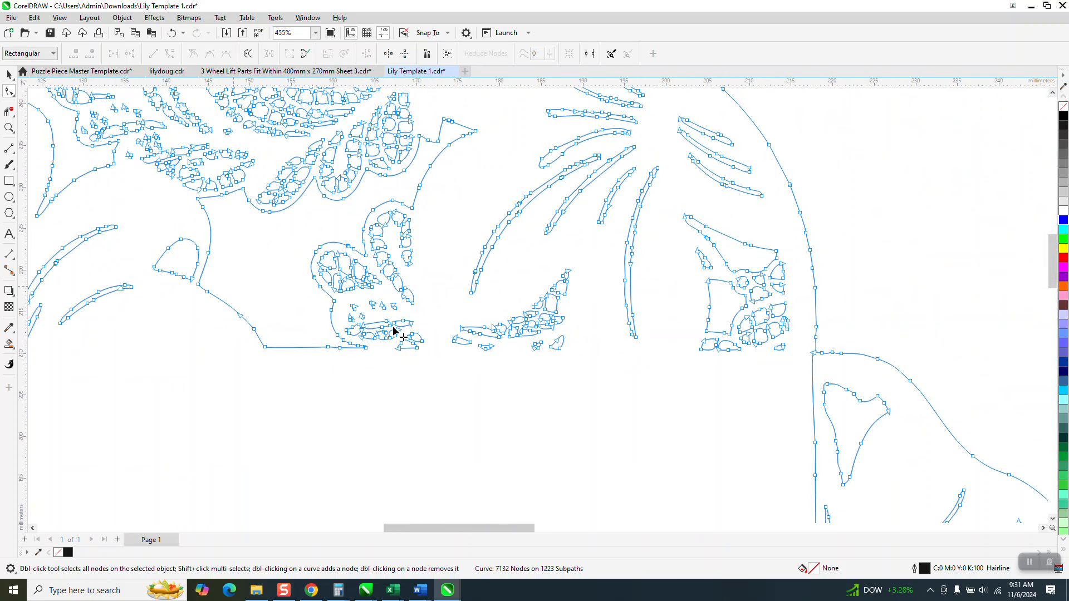
scroll(393, 331, down, 1)
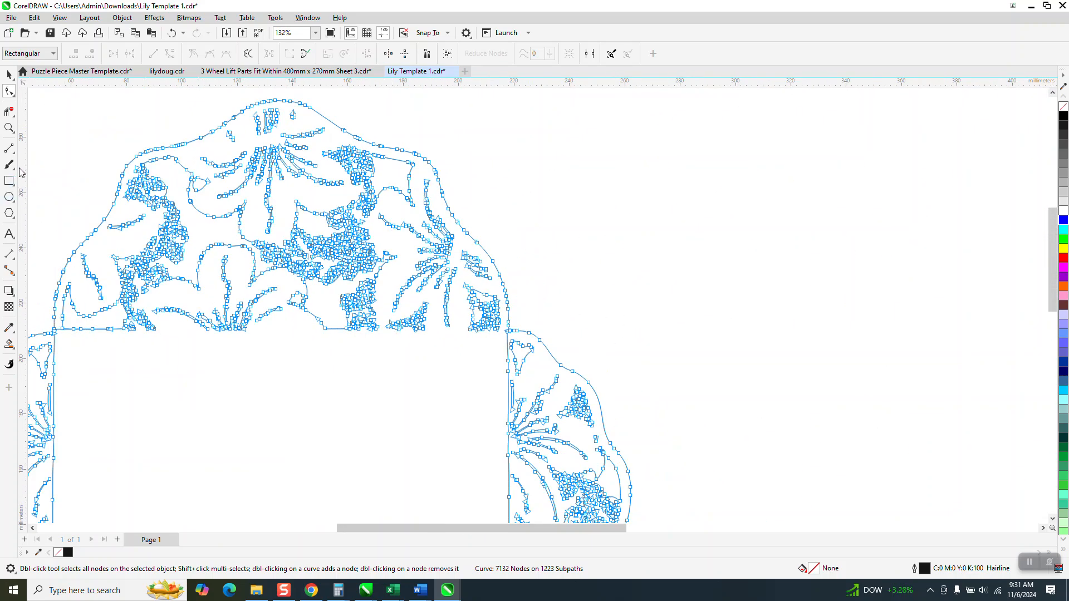
click(9, 127)
drag(51, 300, 190, 357)
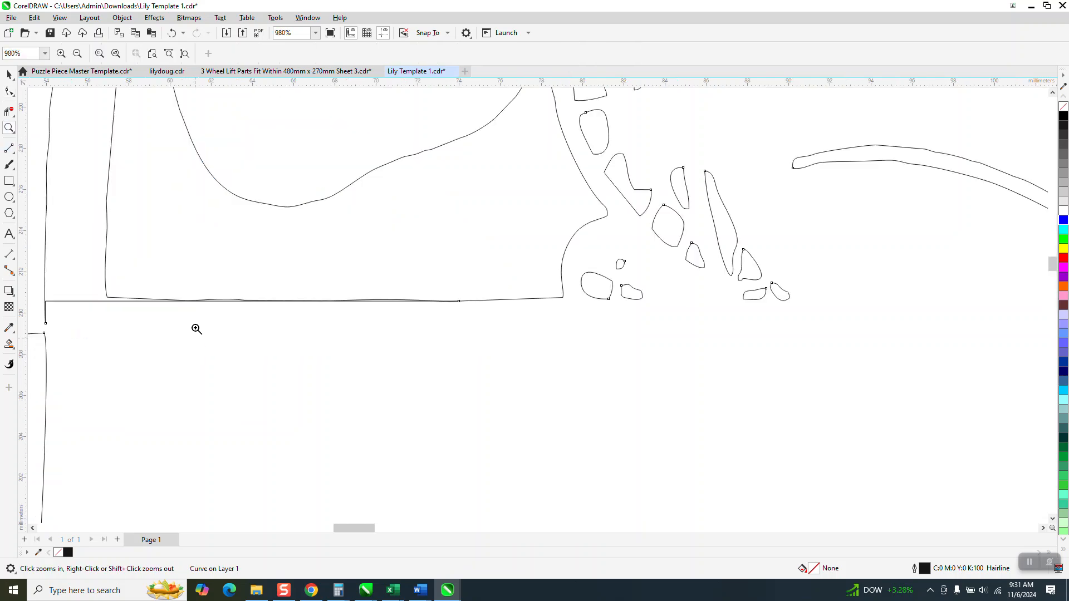
click(9, 91)
click(72, 301)
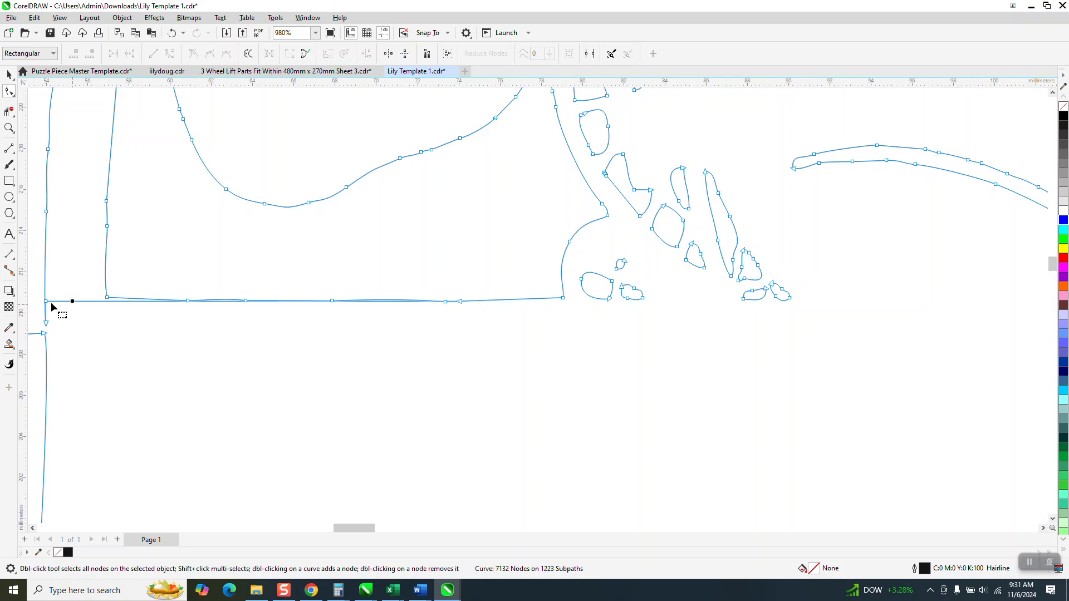
click(46, 302)
right_click(48, 304)
click(76, 353)
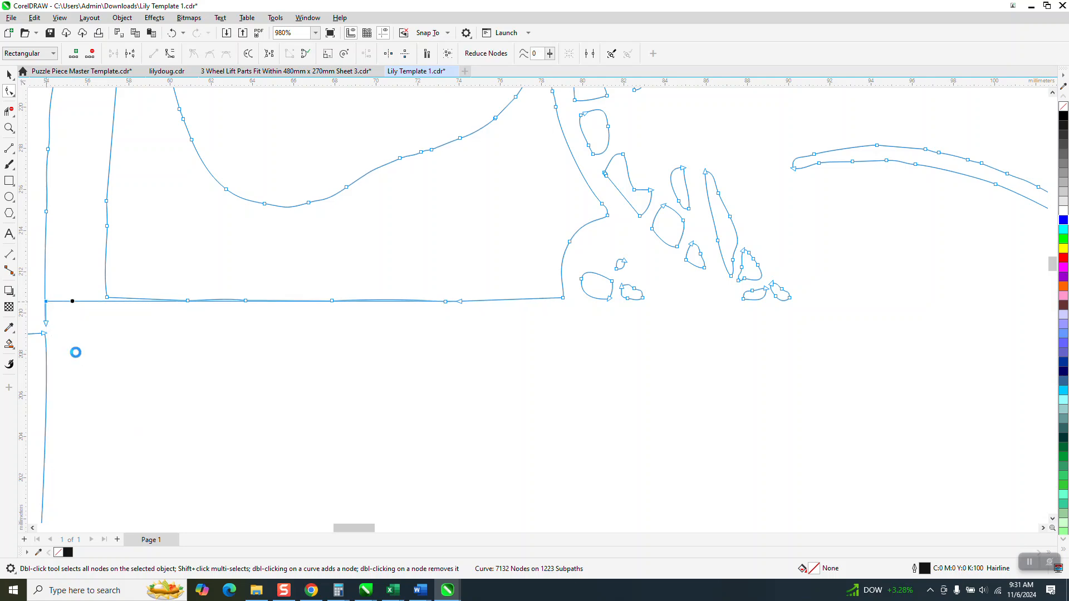
click(46, 302)
key(Delete)
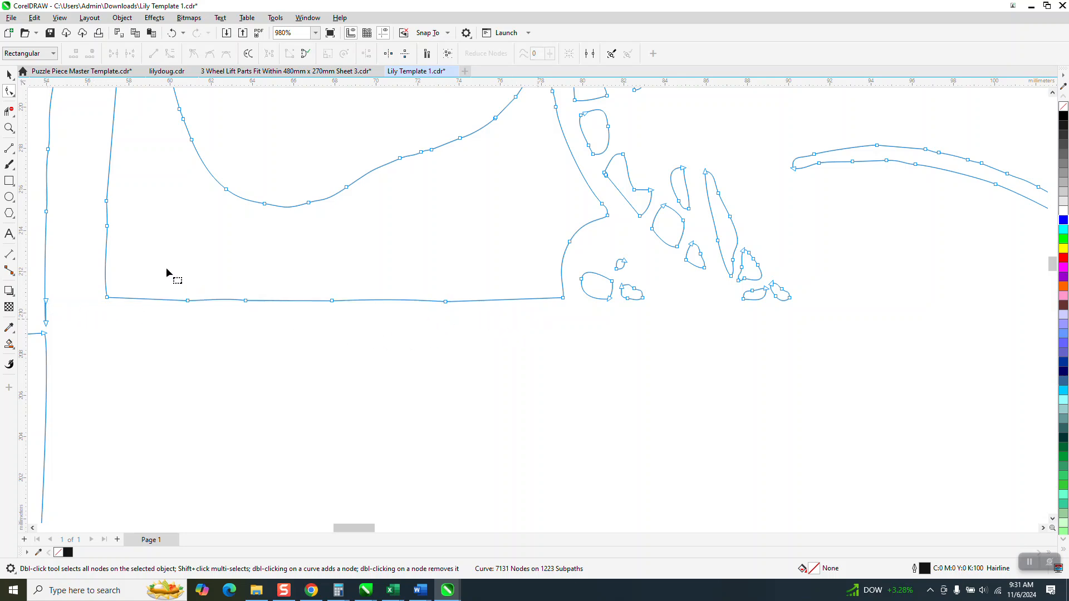
Delete the intermediate nodes along the lower edge of the large petal cutout at the upper flap's lower-left corner
drag(497, 339, 505, 340)
key(Delete)
scroll(493, 335, down, 2)
scroll(490, 335, down, 1)
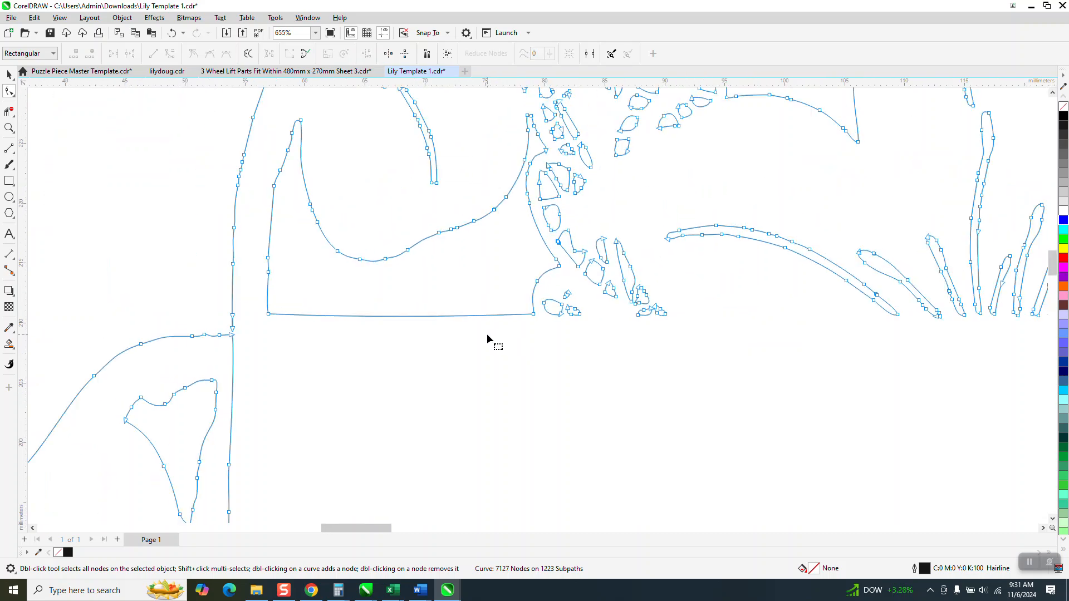
Delete the short stray vertical line doubling the outline's end at the junction of the upper flap and left flap
click(10, 132)
drag(567, 288, 699, 343)
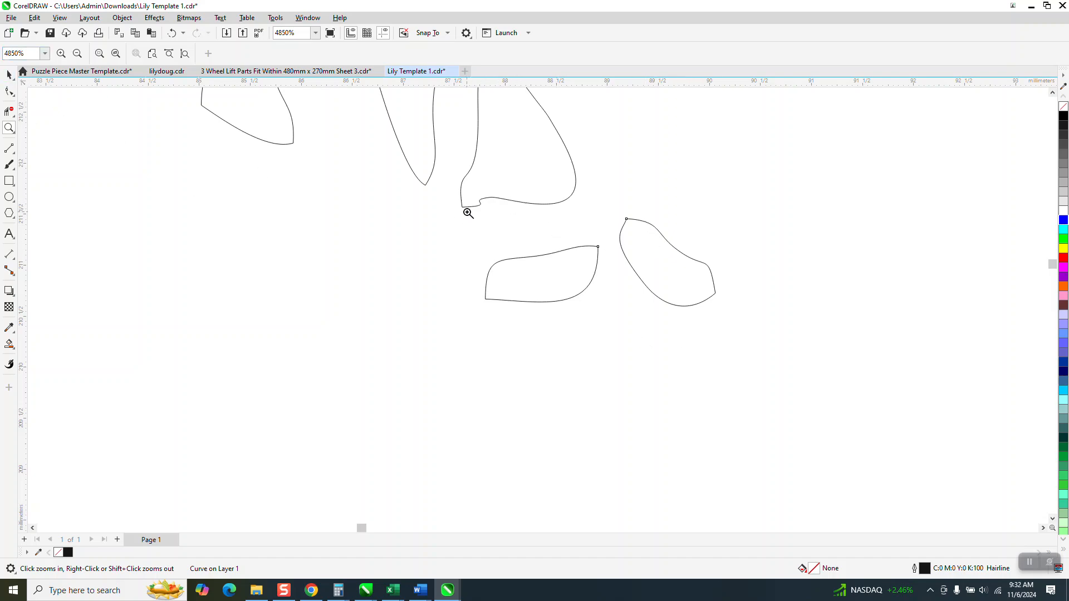
scroll(562, 222, down, 10)
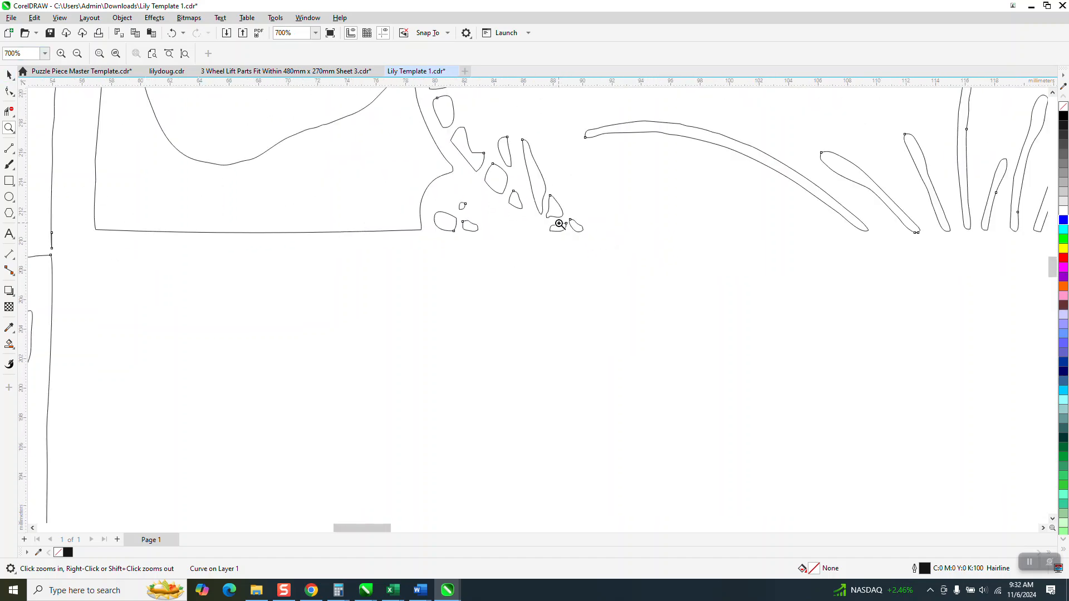
scroll(553, 224, down, 5)
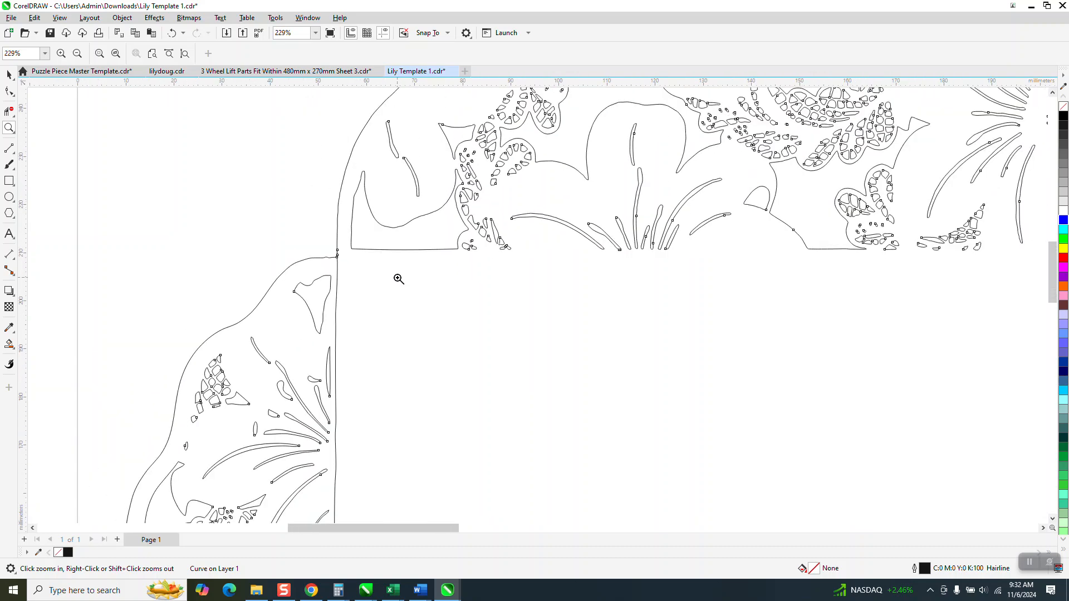
scroll(395, 274, down, 1)
drag(262, 211, 396, 301)
drag(592, 299, 649, 332)
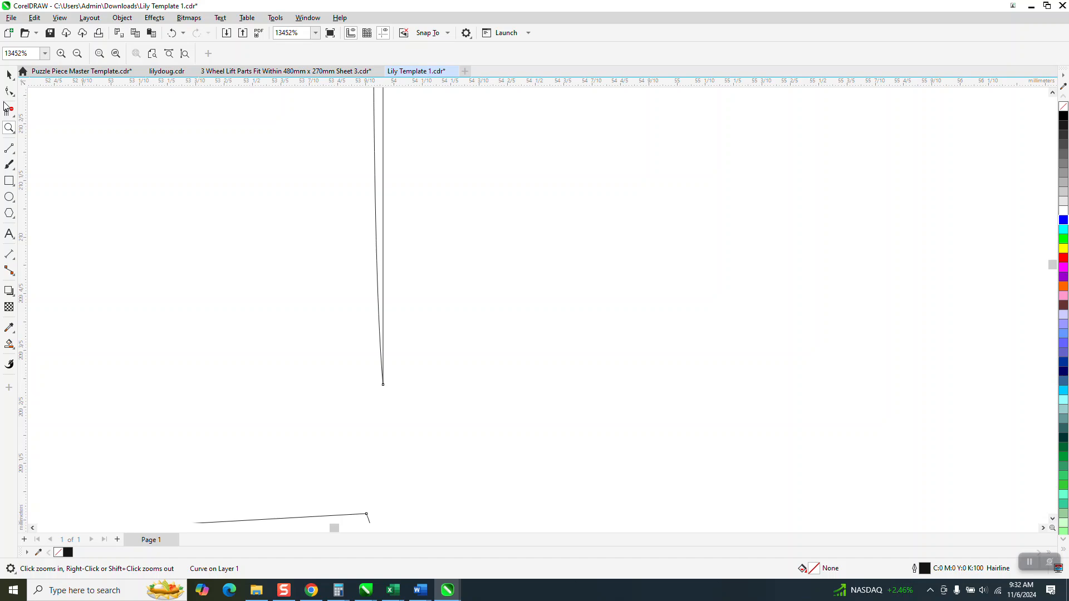
scroll(271, 231, down, 2)
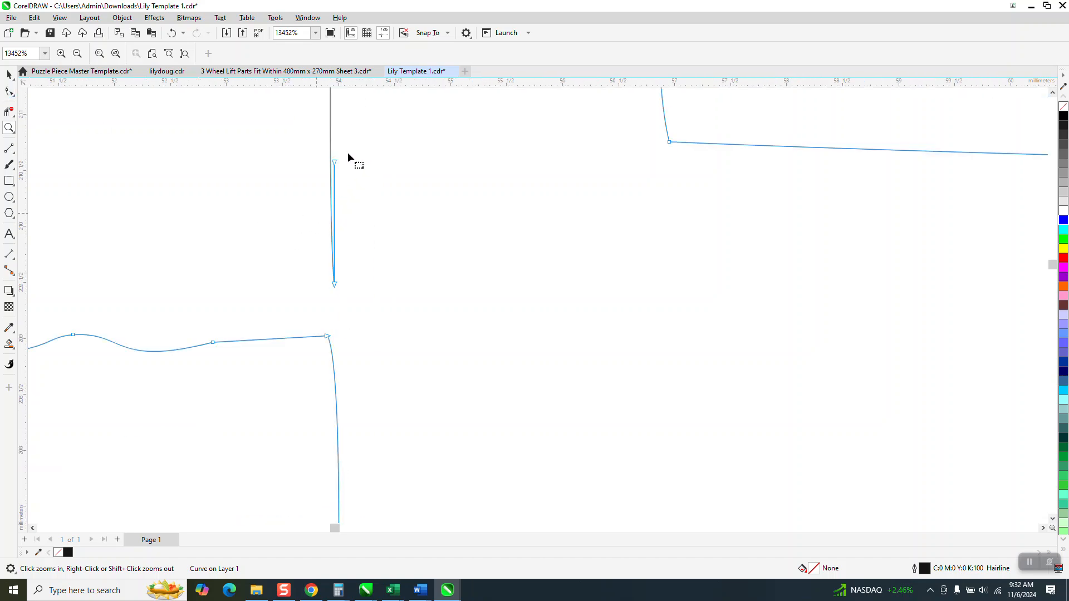
click(335, 162)
key(Delete)
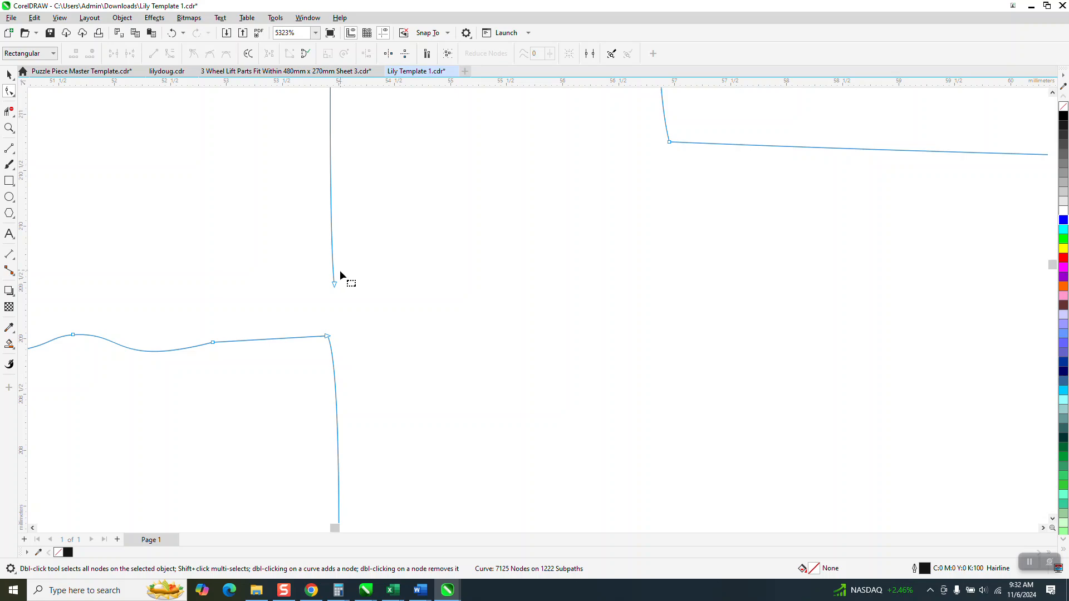
Add a parallel dimension across the width of the center panel, between the left and right flap edges
scroll(334, 289, down, 4)
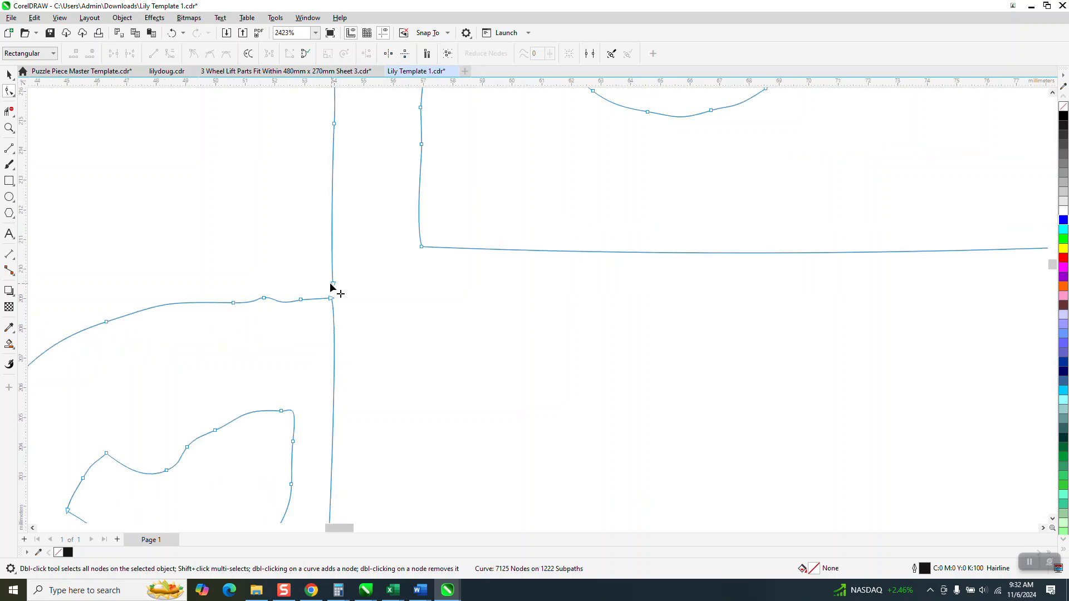
scroll(330, 287, down, 4)
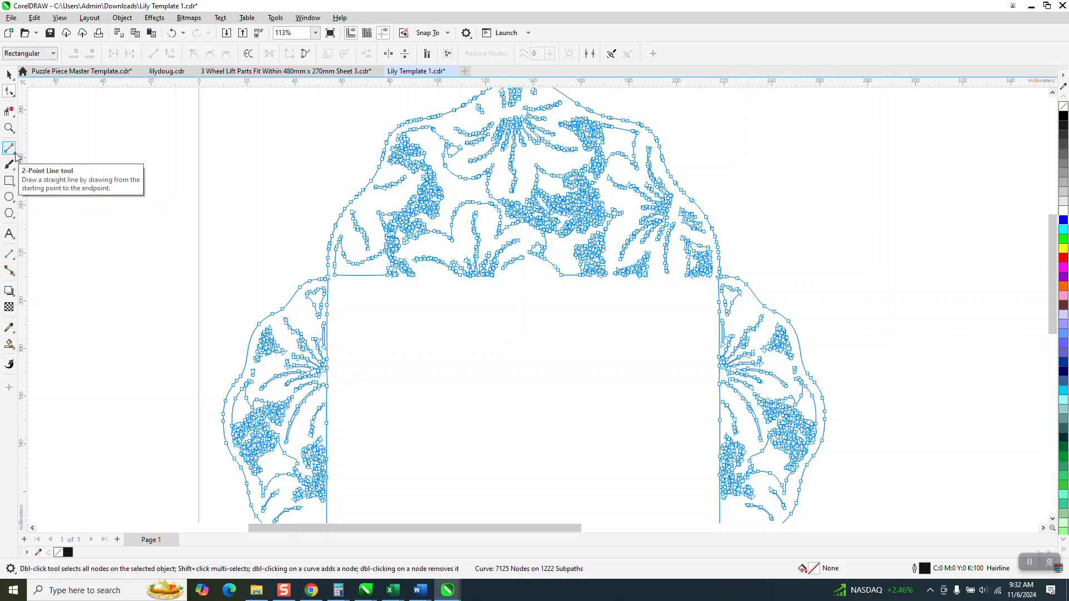
click(18, 263)
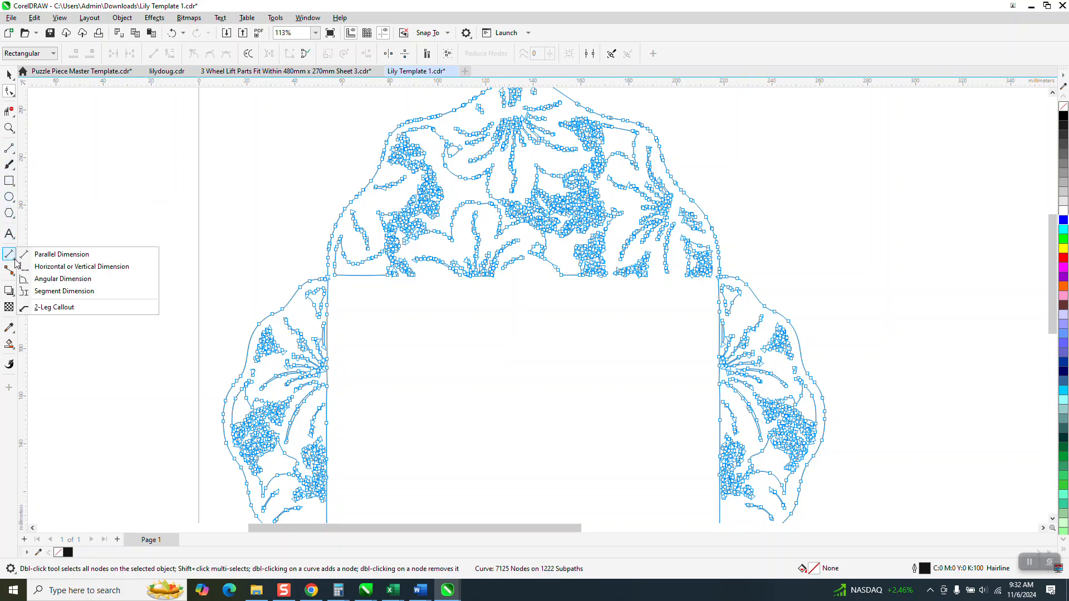
click(49, 249)
drag(328, 306, 719, 313)
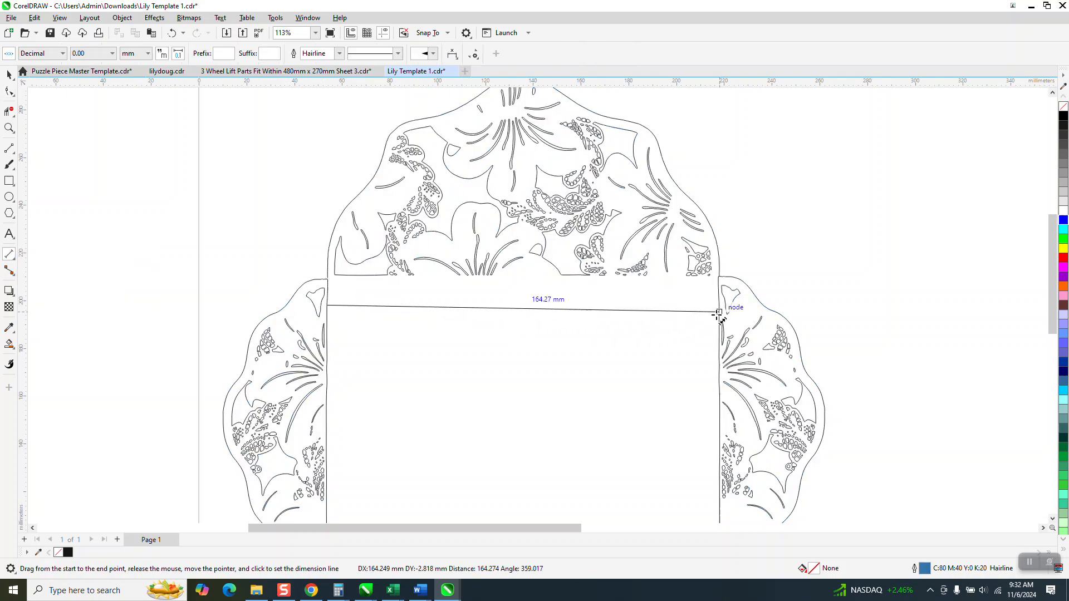
click(719, 311)
click(9, 74)
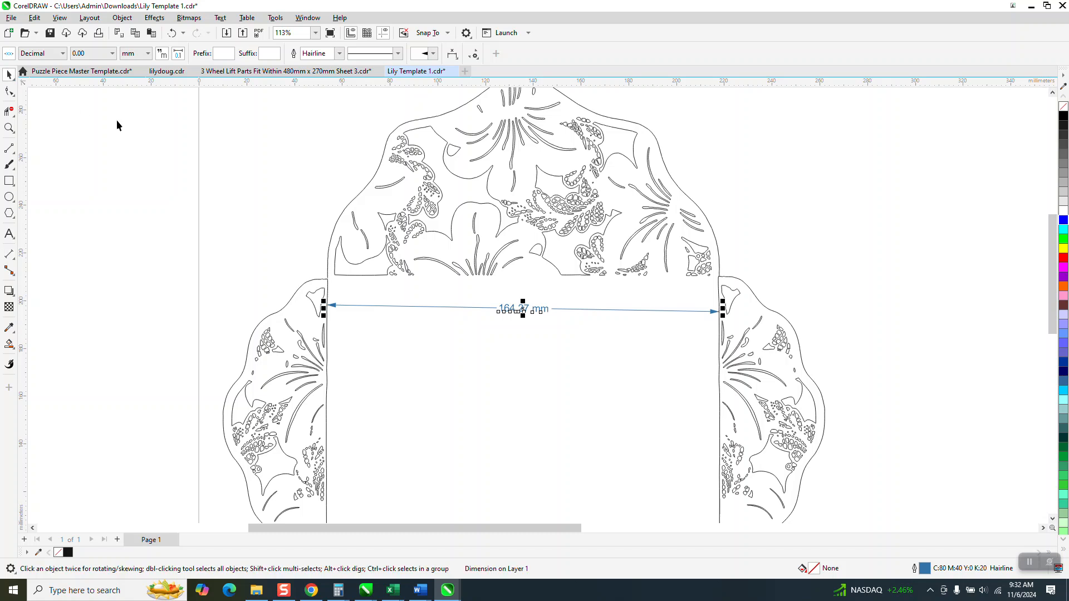
Set the document units to inches and delete the millimetre width dimension
click(253, 148)
click(336, 55)
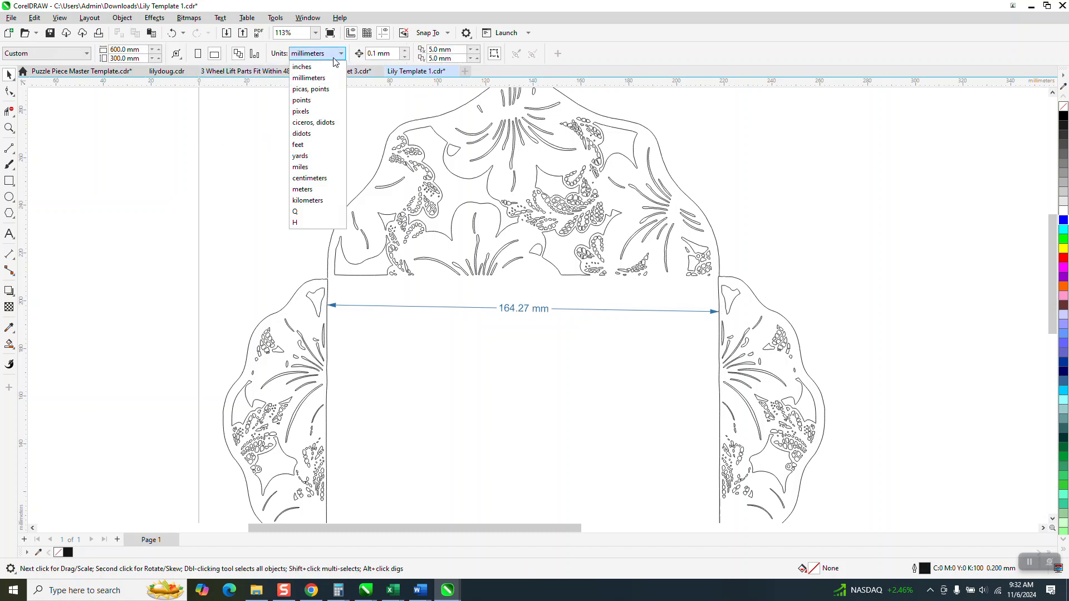
click(301, 67)
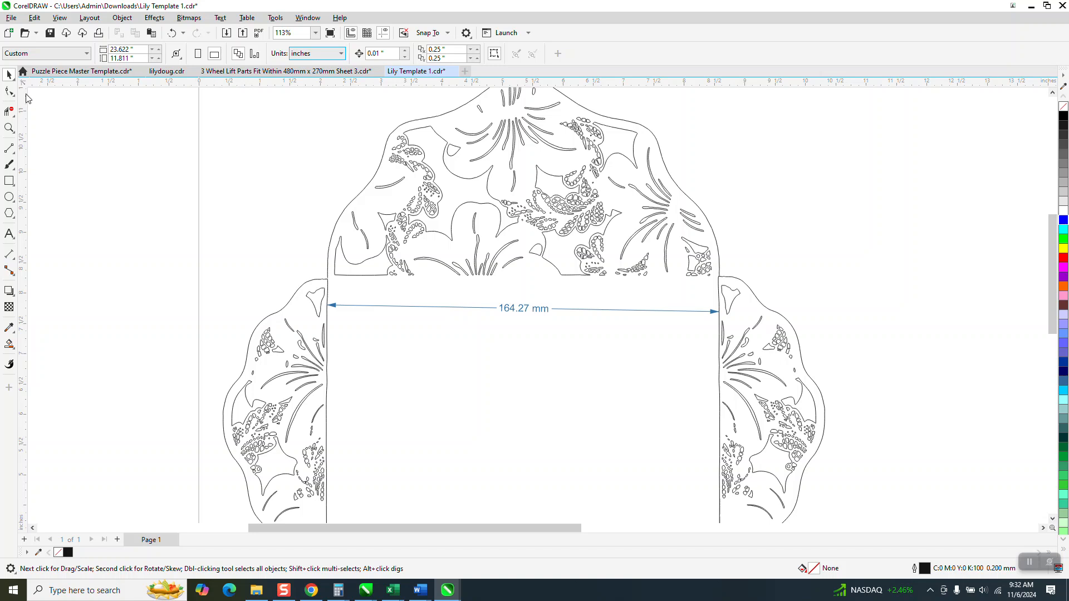
click(533, 308)
key(Delete)
Dimension the center panel's width between the side flaps and its height between the upper and lower flaps, in inches
click(9, 254)
drag(327, 309, 716, 311)
click(717, 311)
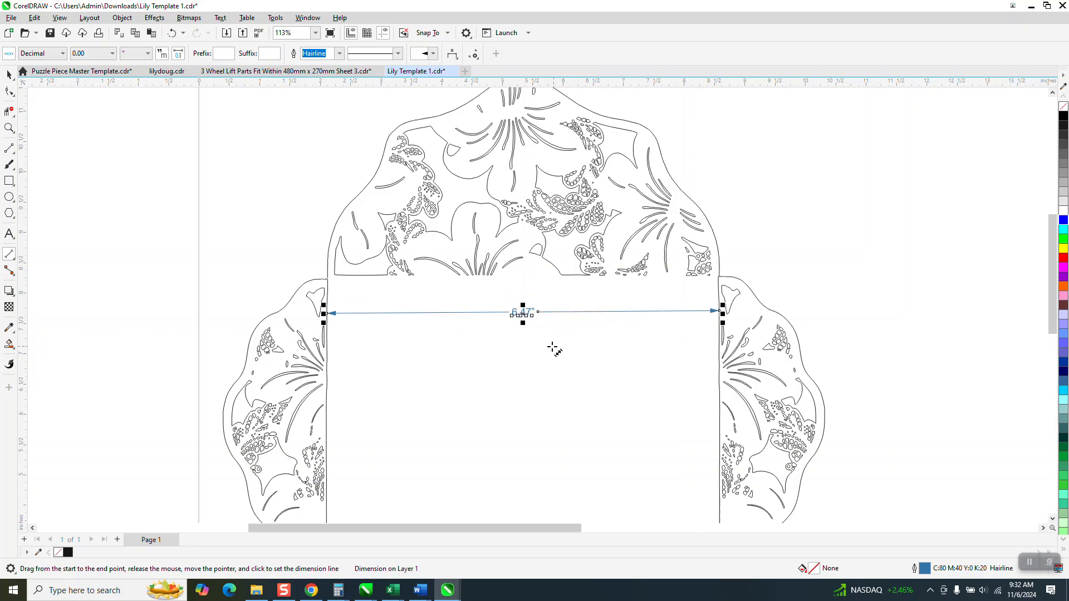
scroll(508, 283, down, 1)
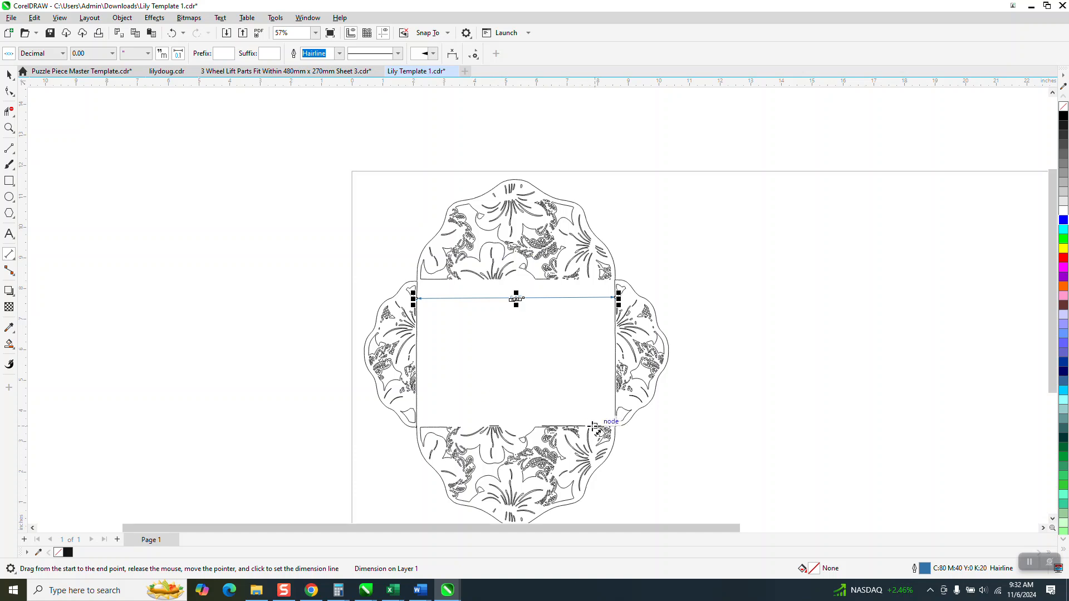
drag(582, 426, 579, 280)
click(580, 351)
Add a two-line text note reading 6.47 and 4.78 in the empty area beside the template's right flap
key(z)
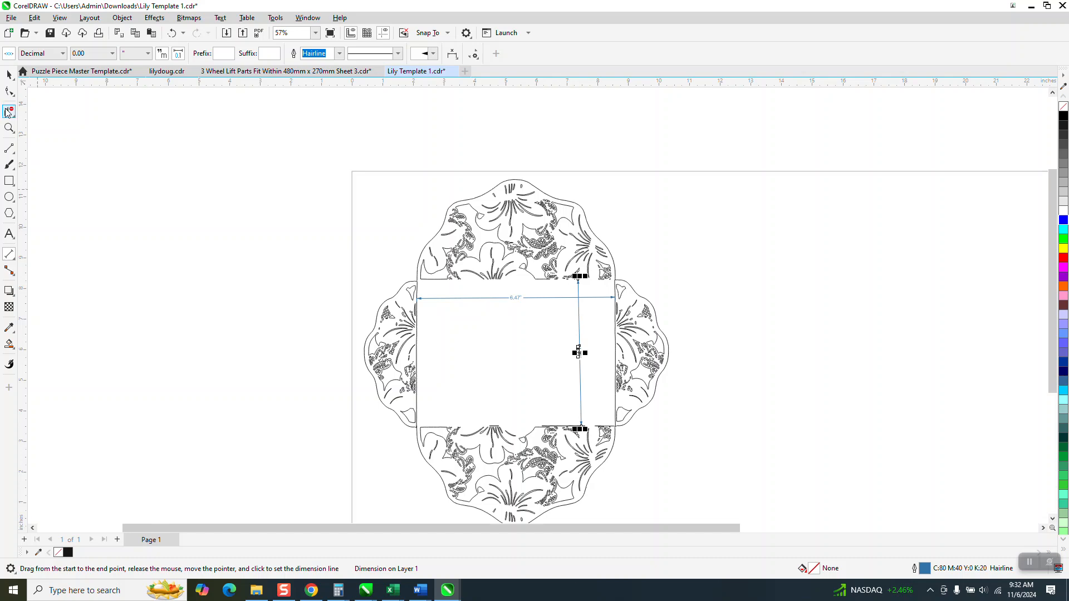
drag(477, 271, 614, 372)
right_click(395, 303)
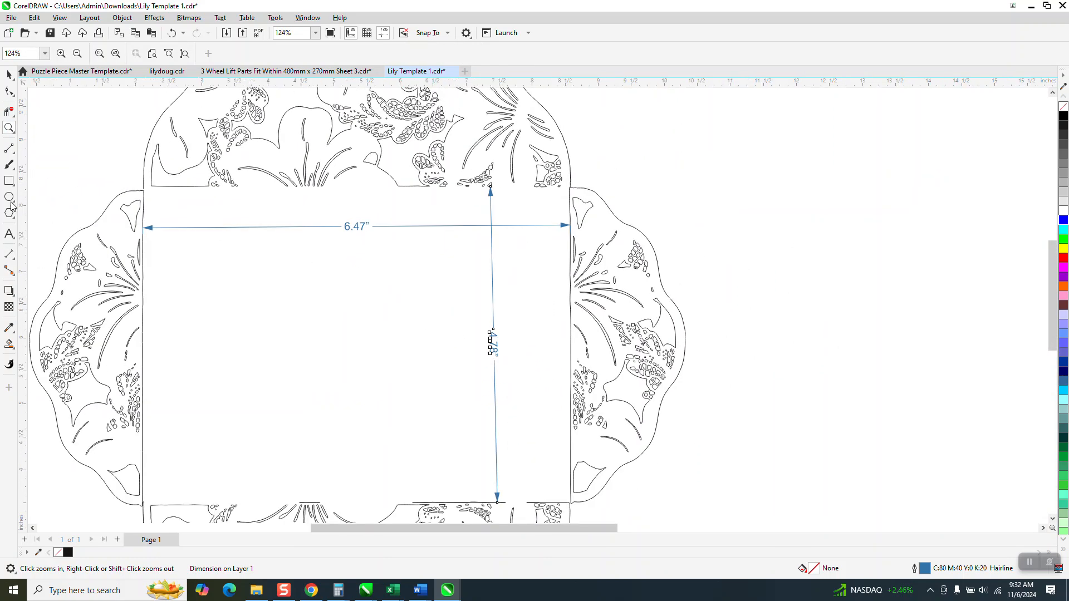
click(9, 235)
click(700, 189)
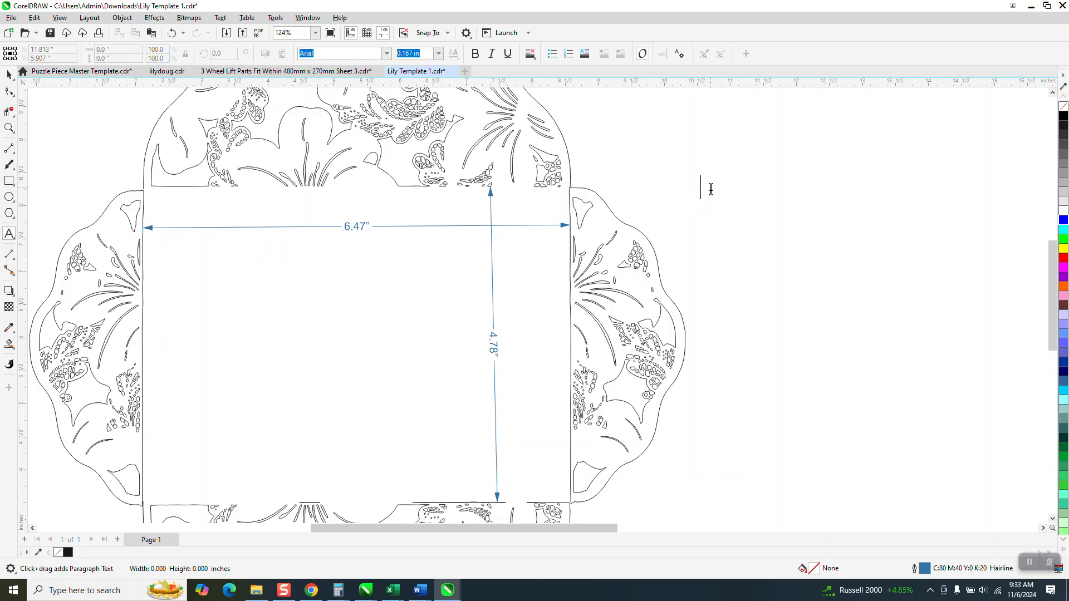
text(6.47)
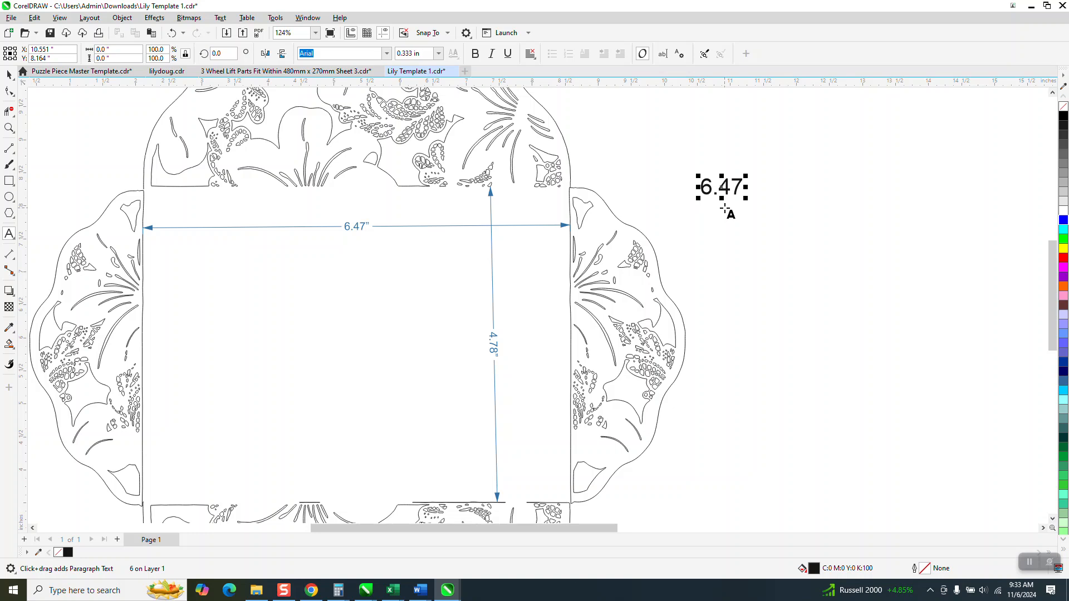
key(Return)
text(4.78)
key(Return)
Delete the width and height dimensions from the center panel
click(9, 75)
click(359, 230)
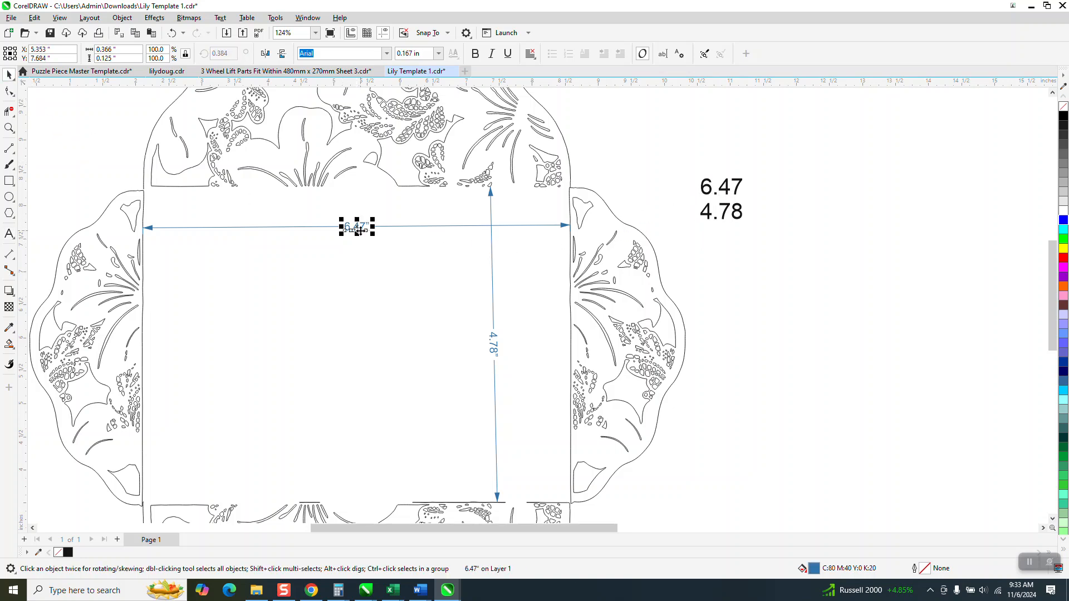
key(Delete)
click(490, 221)
key(Delete)
Break the combined lily template curve apart into separate objects
scroll(358, 255, down, 2)
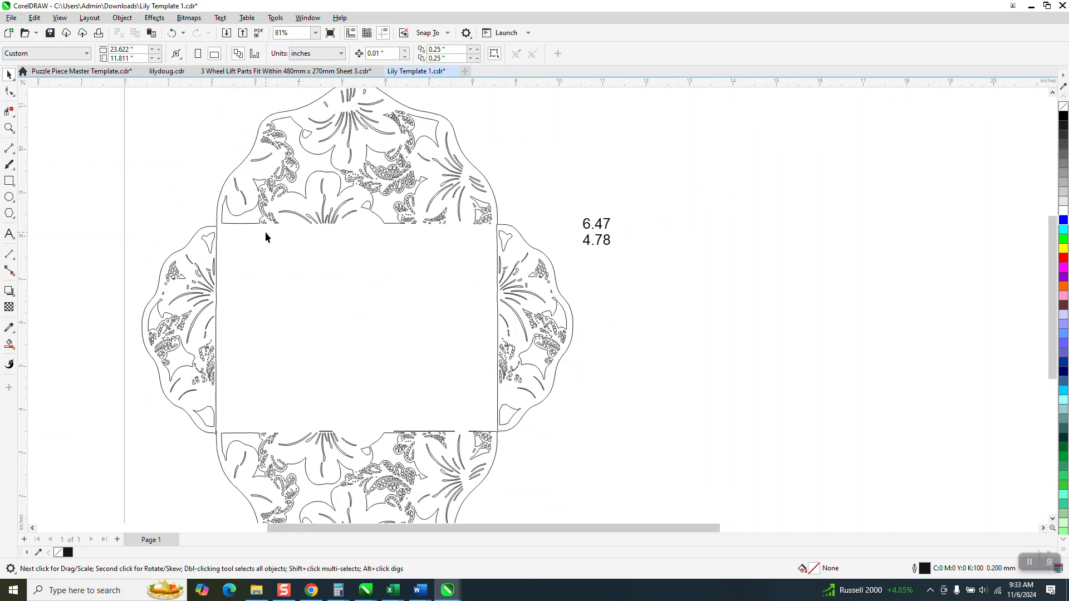
click(219, 219)
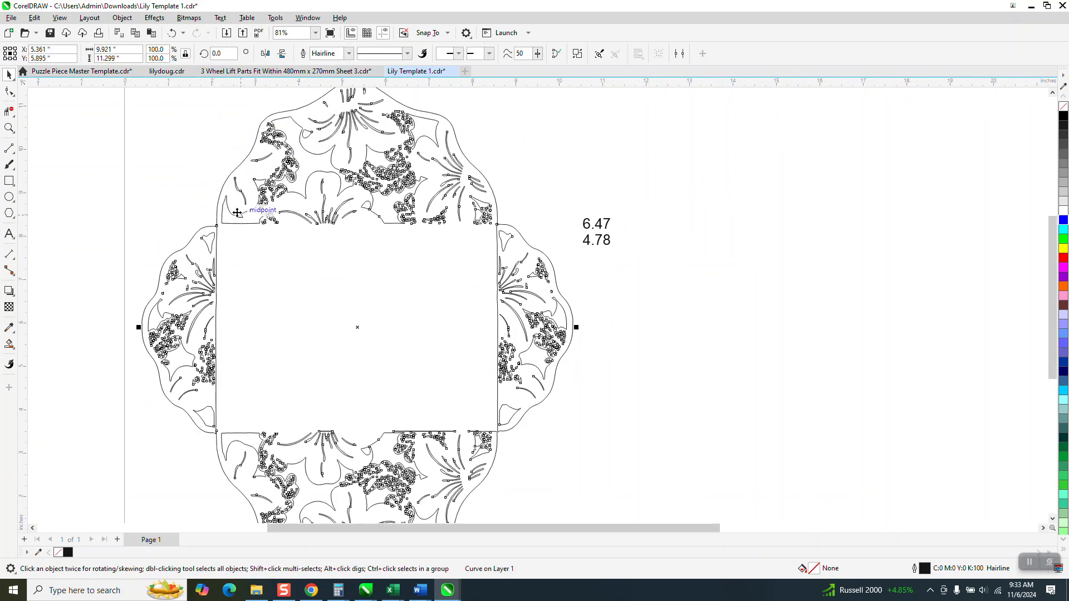
click(122, 18)
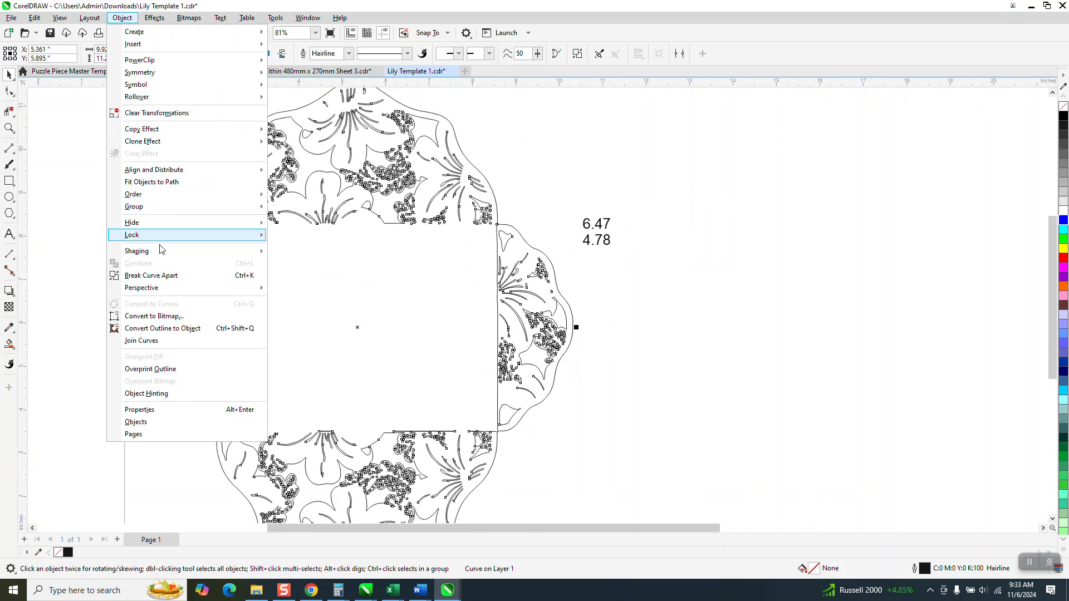
click(157, 276)
click(205, 114)
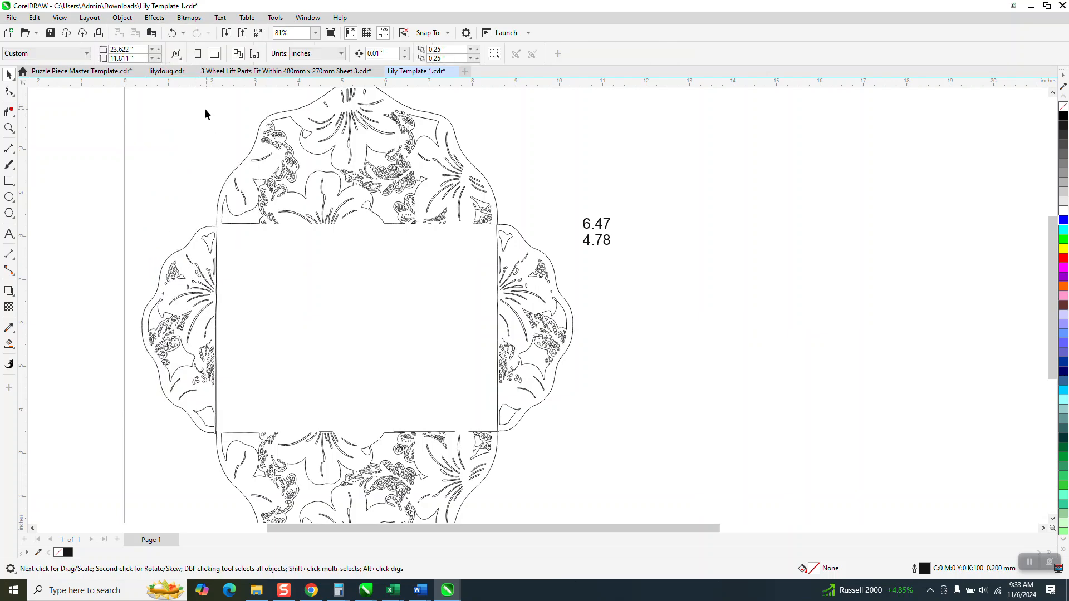
Try to nudge the upper flap's cutouts to the right
scroll(212, 134, down, 2)
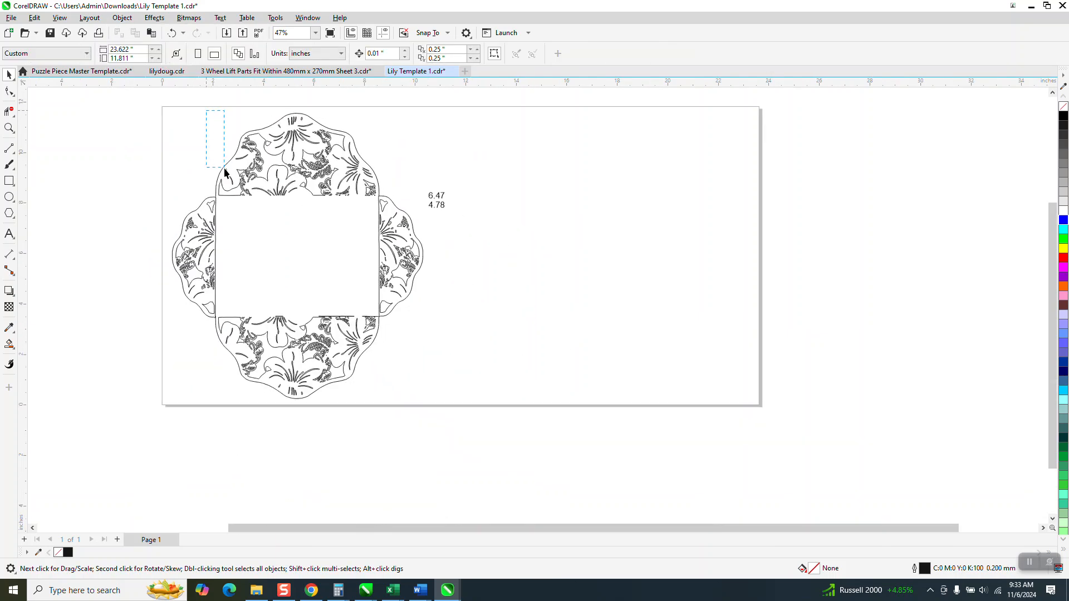
drag(338, 196, 384, 202)
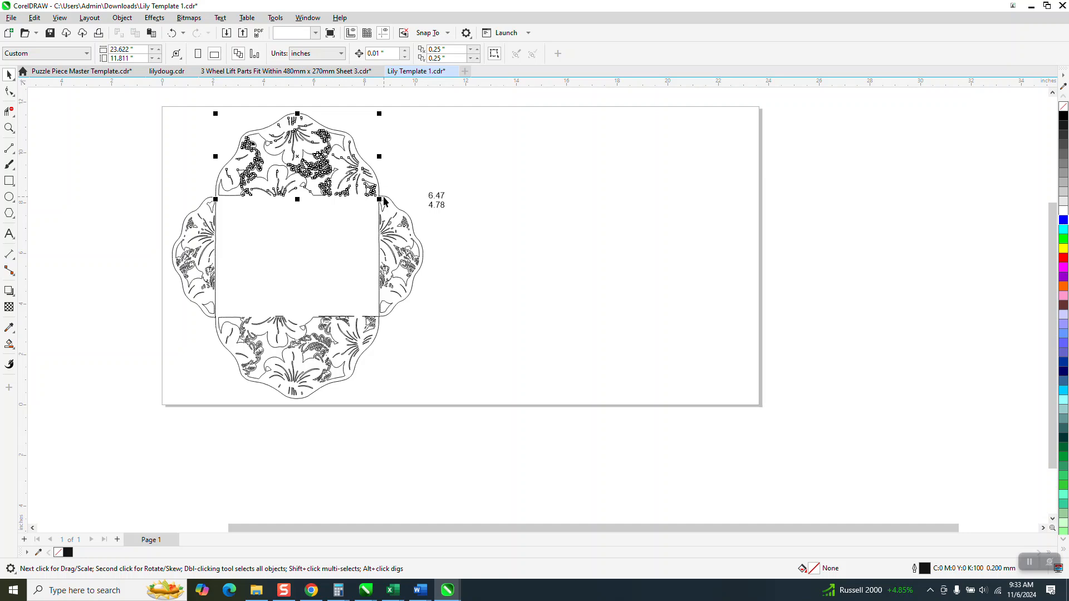
key(Right)
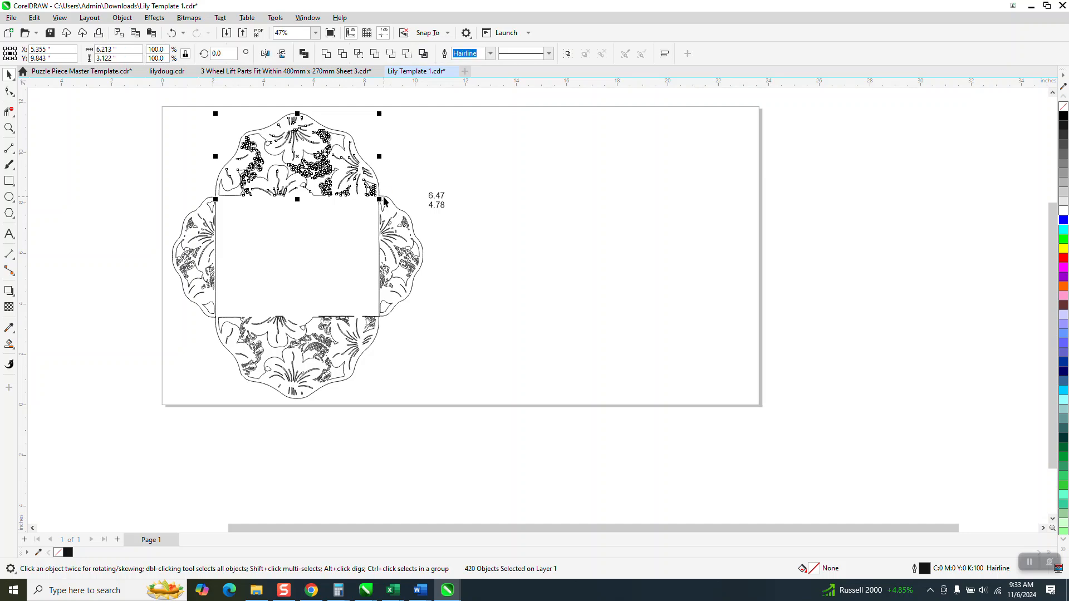
click(390, 125)
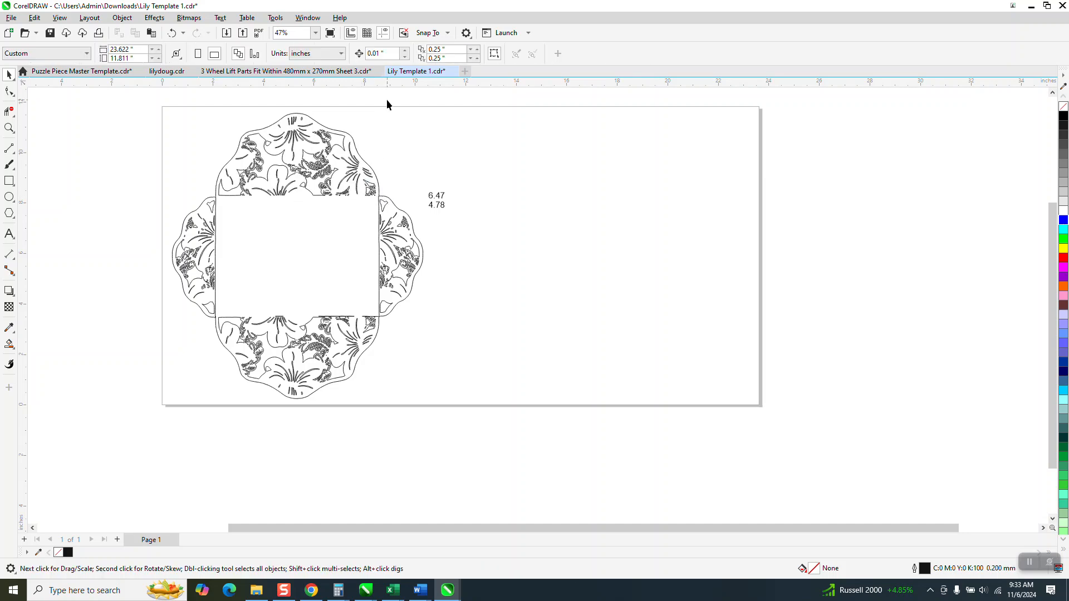
Set the nudge distance to 10 inches and both duplicate distances to 0
double_click(392, 54)
text(10)
double_click(430, 58)
text(0)
double_click(437, 49)
text(0)
key(Return)
Move the upper flap's cutouts and its outer outline 10 inches to the right, away from the other flaps
drag(201, 115, 385, 202)
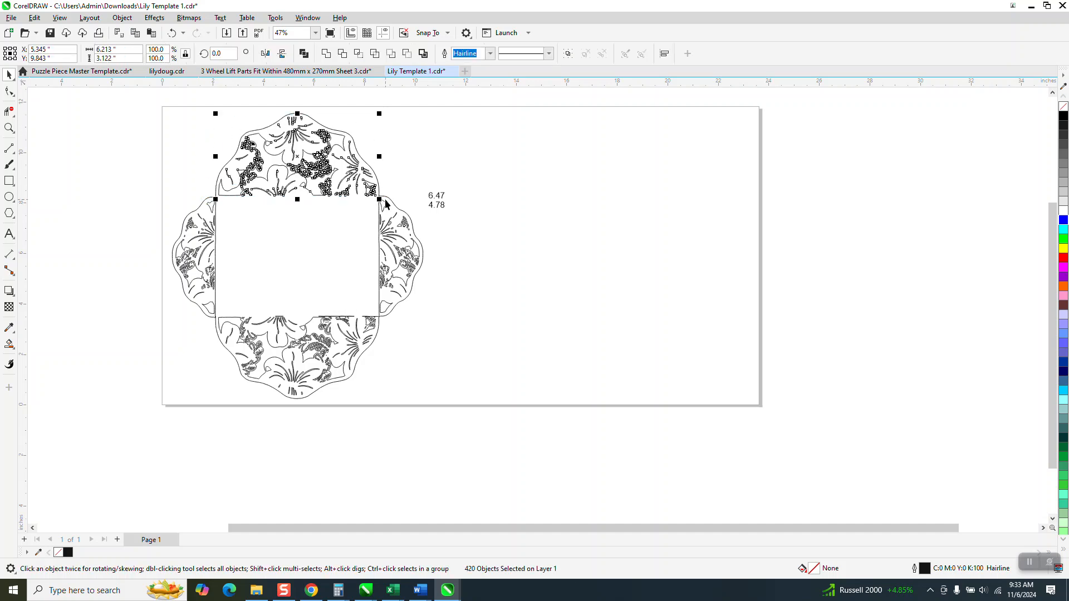
key(Right)
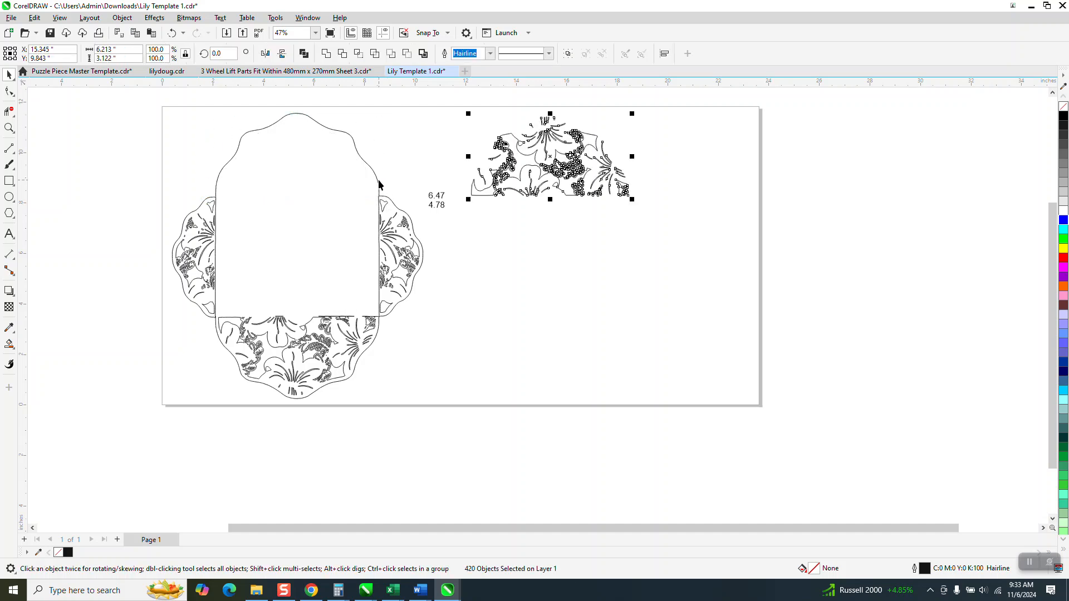
click(377, 179)
key(Right)
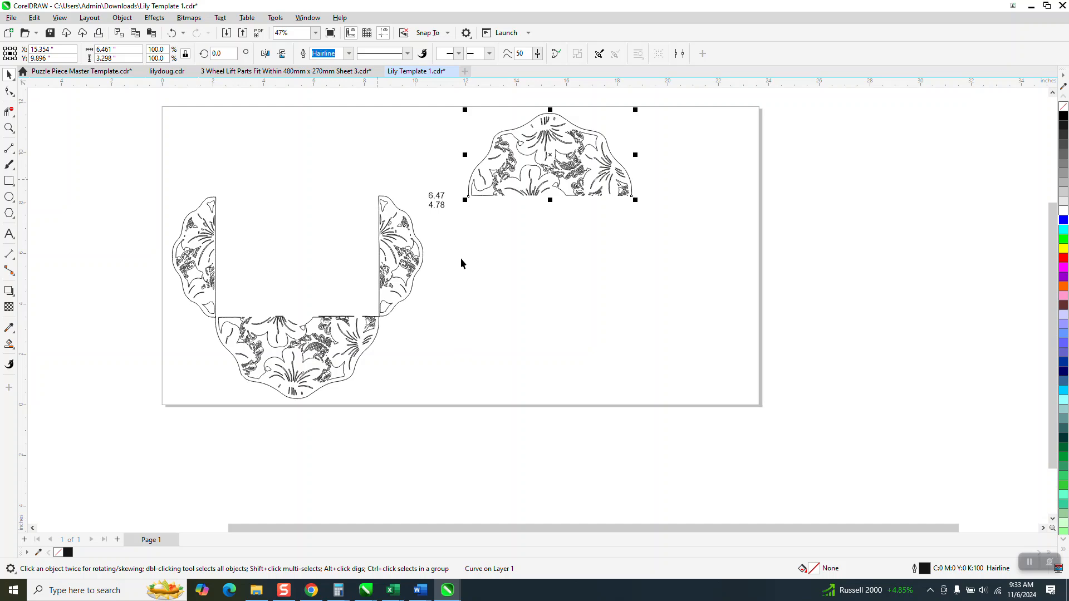
Delete the remaining left, right and lower flaps, including the left flap's leftover outline
drag(173, 174, 429, 408)
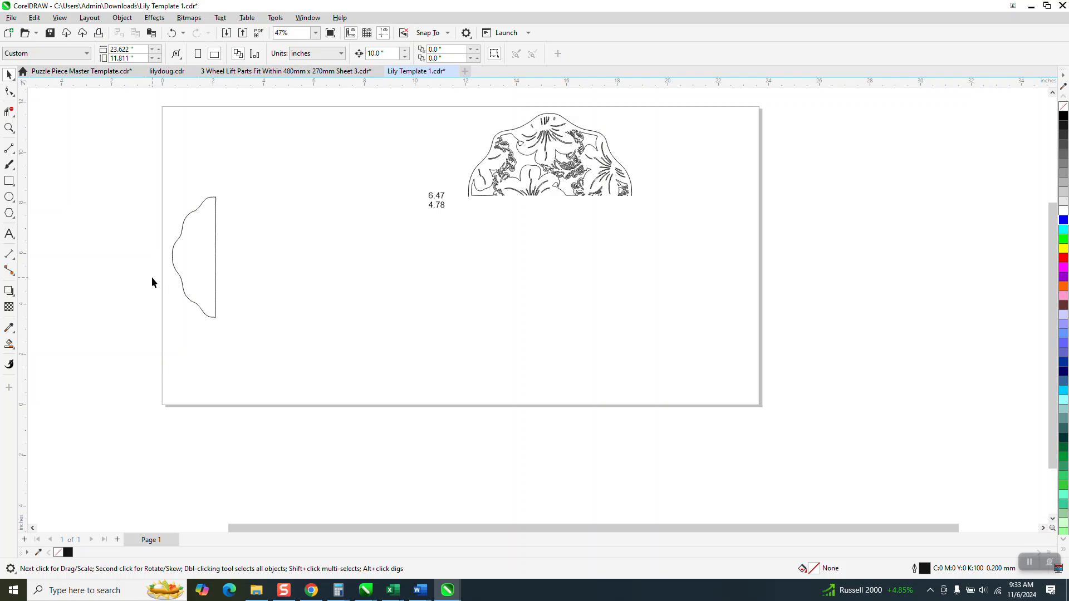
click(215, 250)
key(Delete)
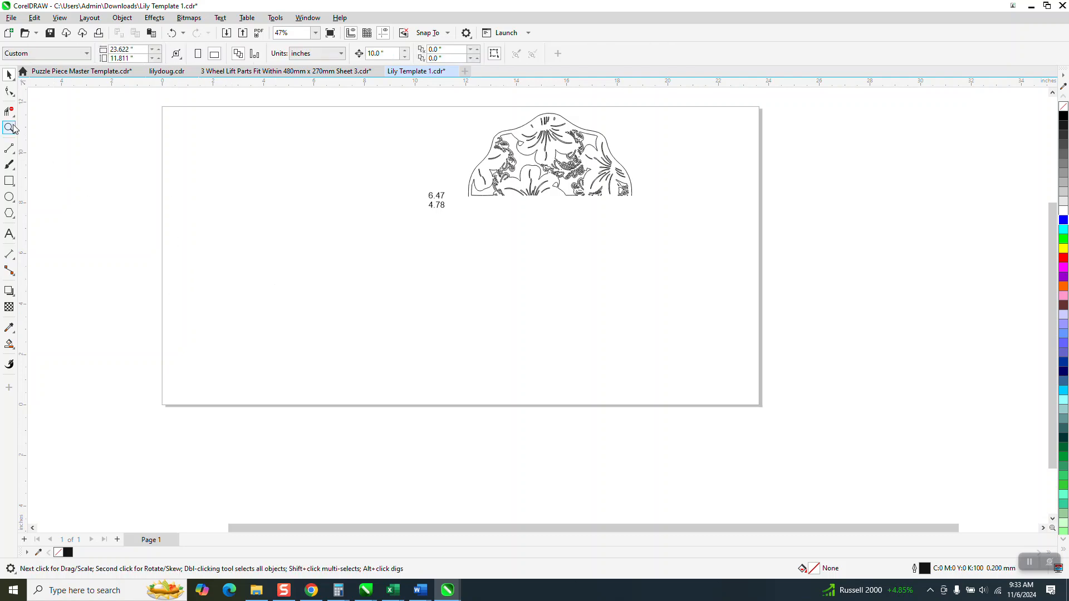
Select the flap's outer outline for node editing, with its lower left end in close view
click(9, 129)
drag(467, 106, 641, 237)
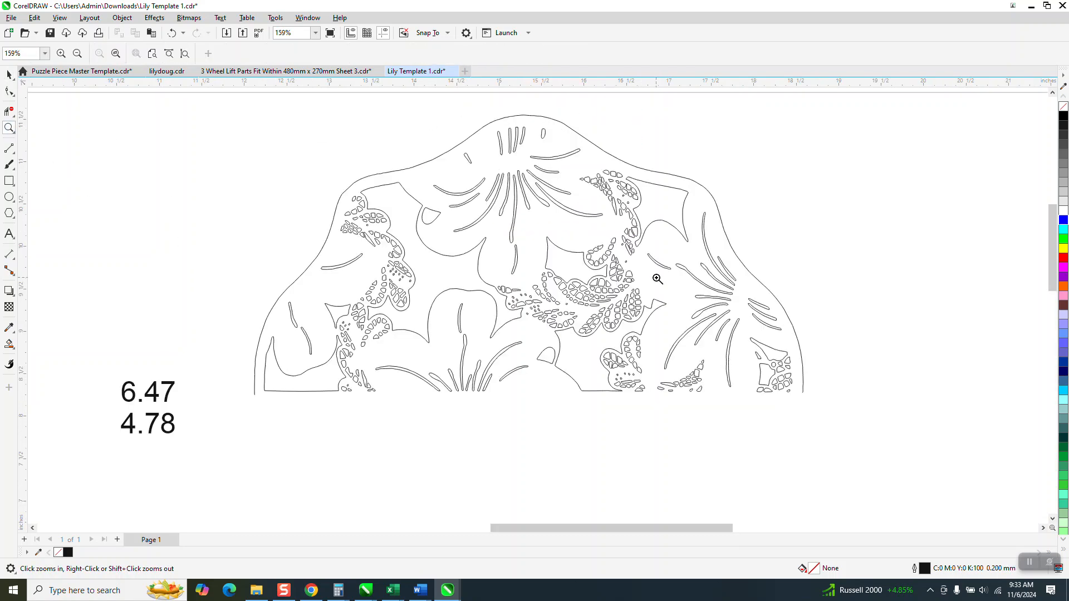
drag(302, 394, 318, 405)
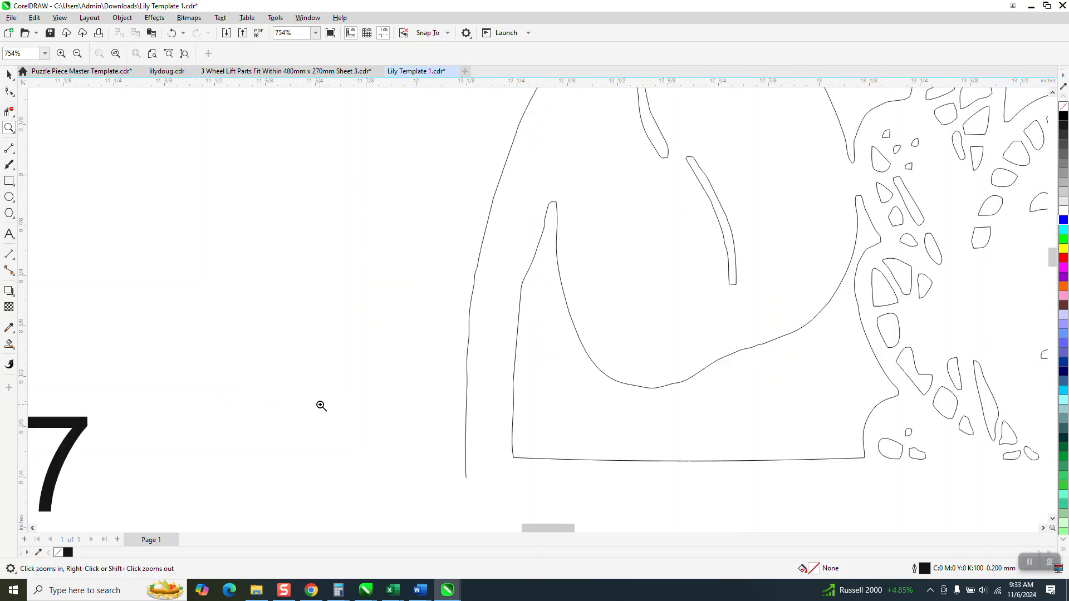
click(12, 95)
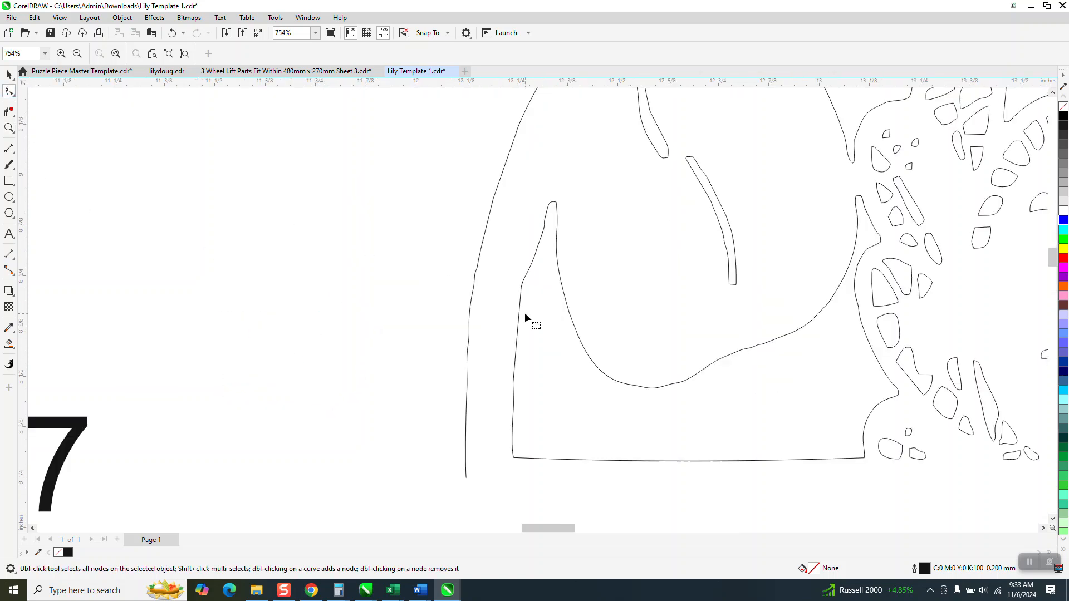
click(471, 316)
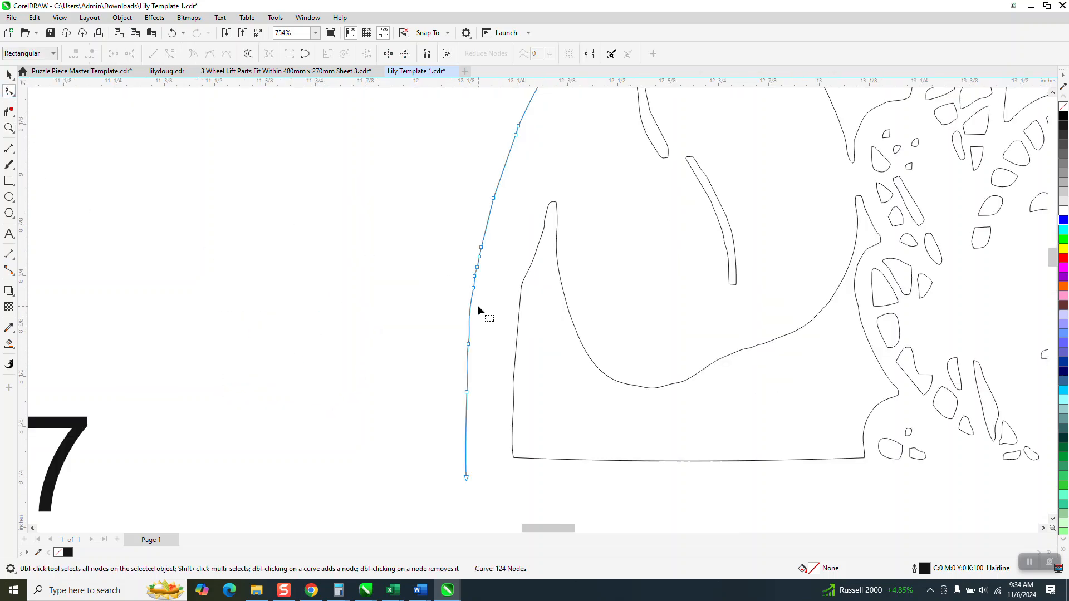
scroll(482, 312, down, 4)
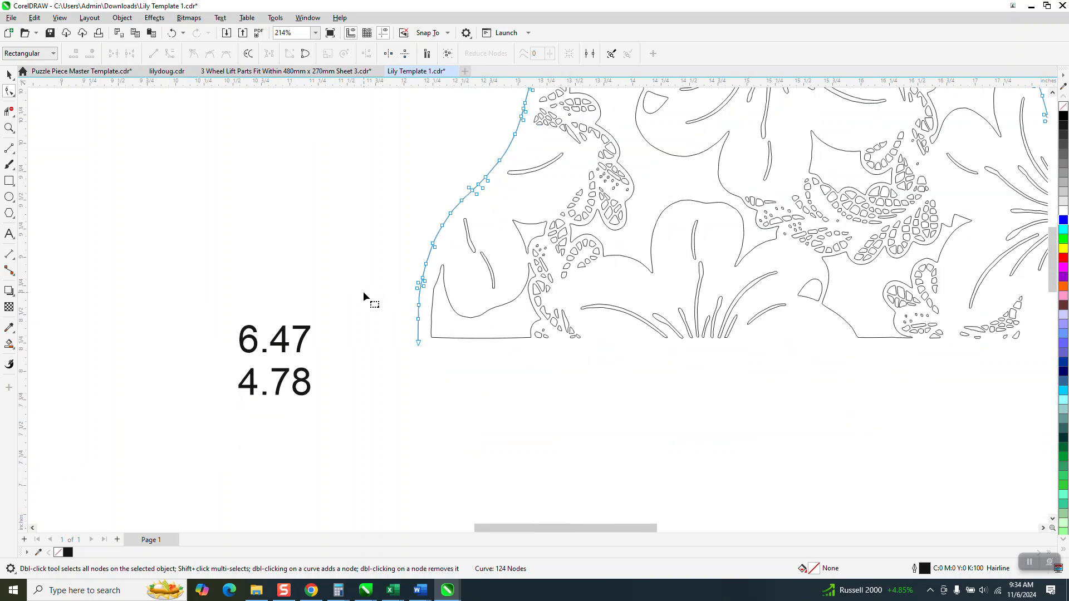
click(9, 127)
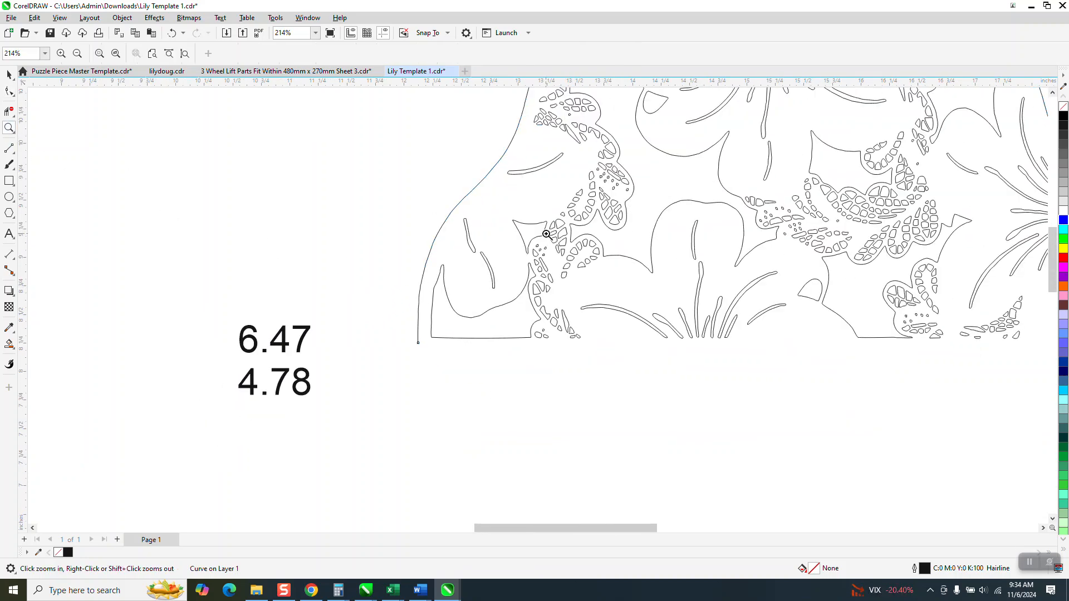
drag(382, 209, 597, 388)
click(9, 91)
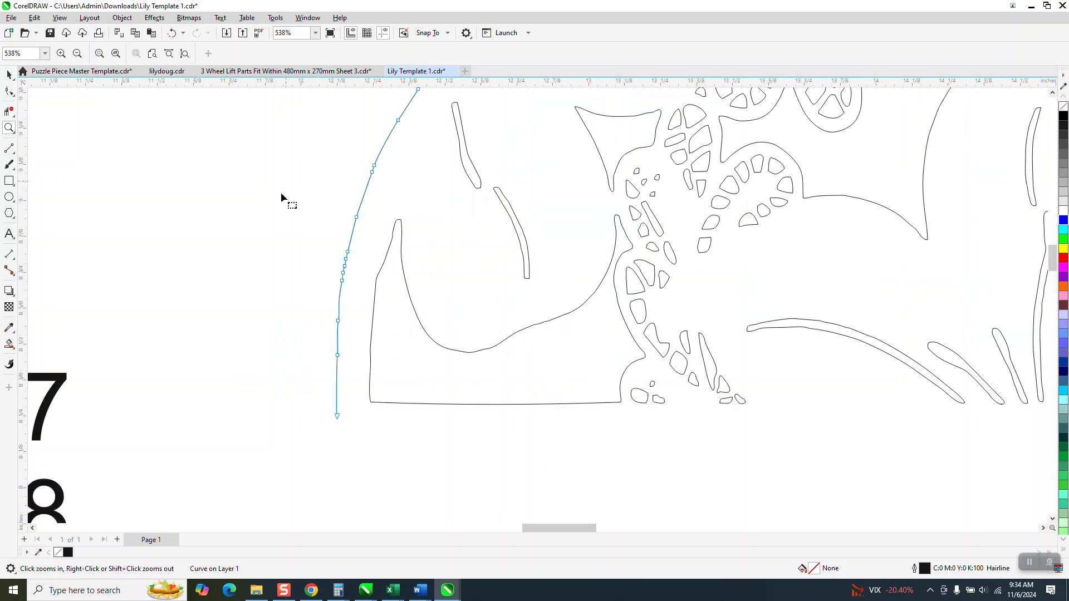
Try to smooth the lower left end of the flap's outline with the Smear tool
click(15, 119)
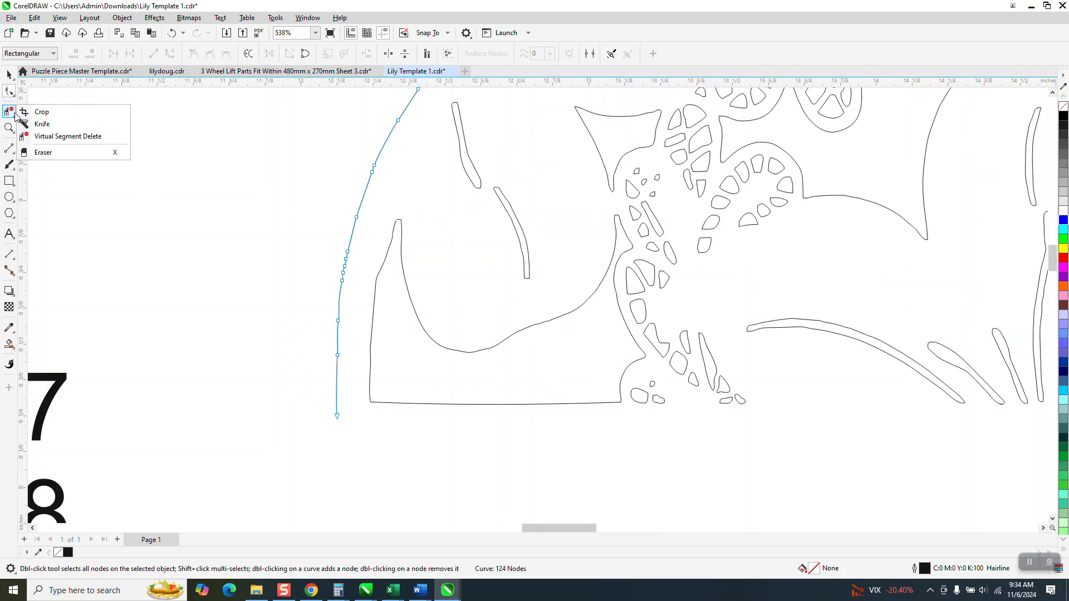
click(16, 99)
click(45, 120)
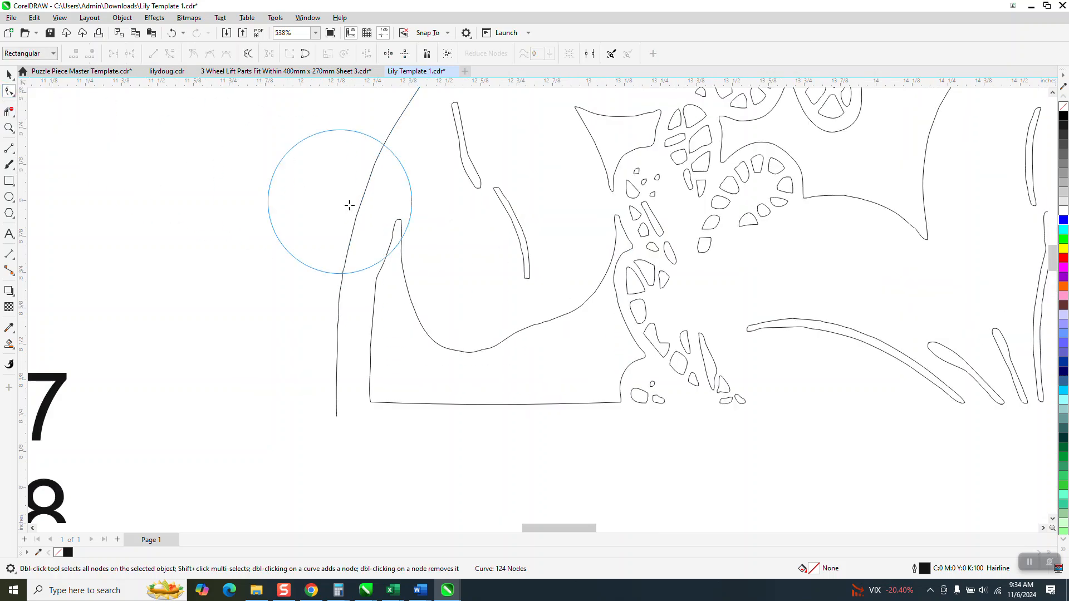
drag(358, 217, 336, 377)
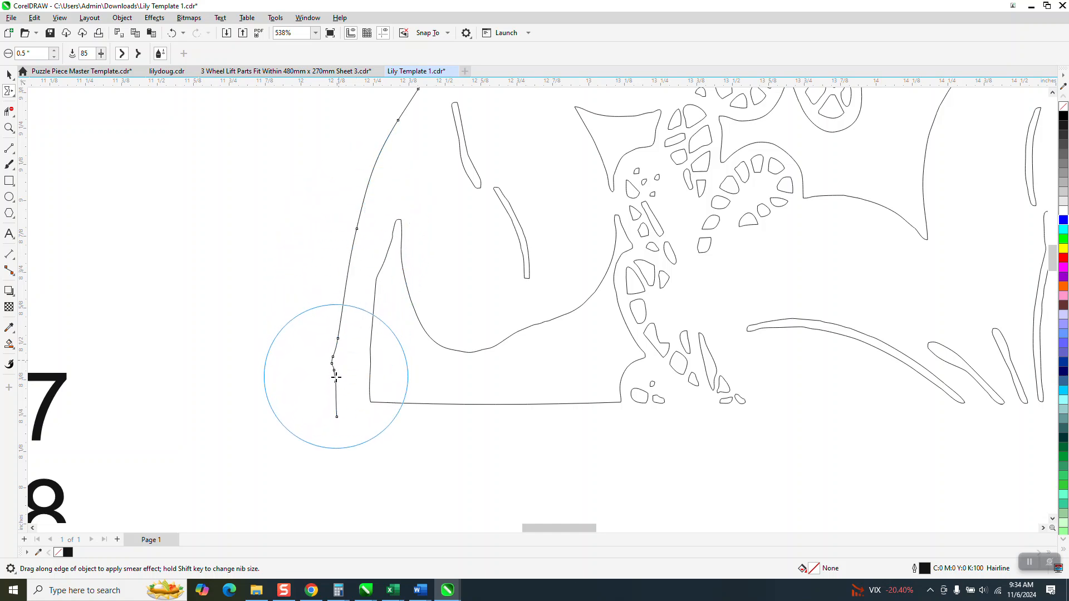
click(172, 34)
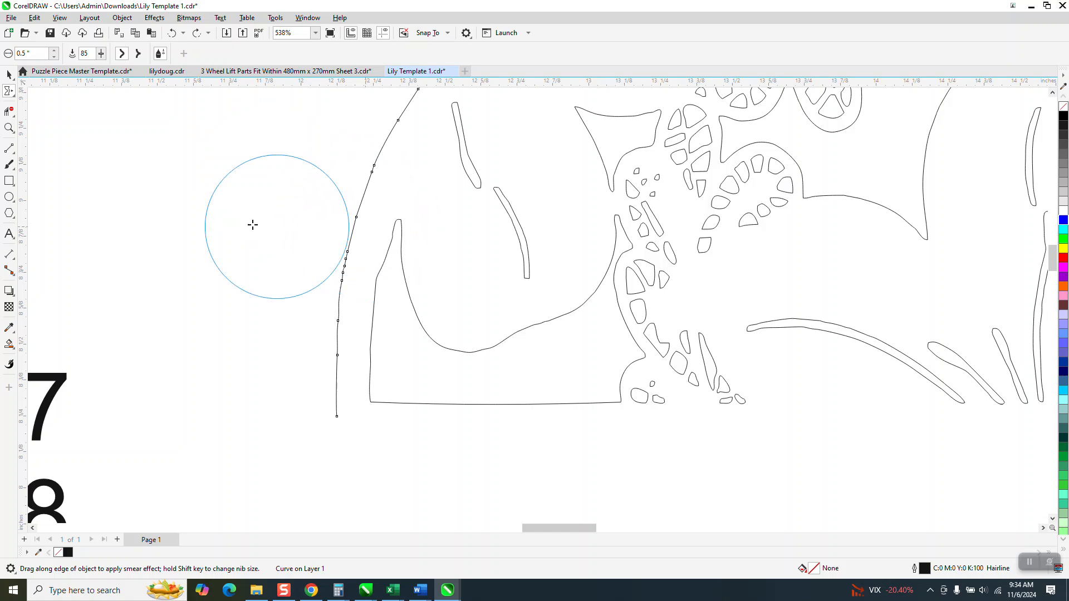
Delete the surplus nodes along the lower left end of the flap's outer outline to smooth the curve
click(13, 96)
click(39, 92)
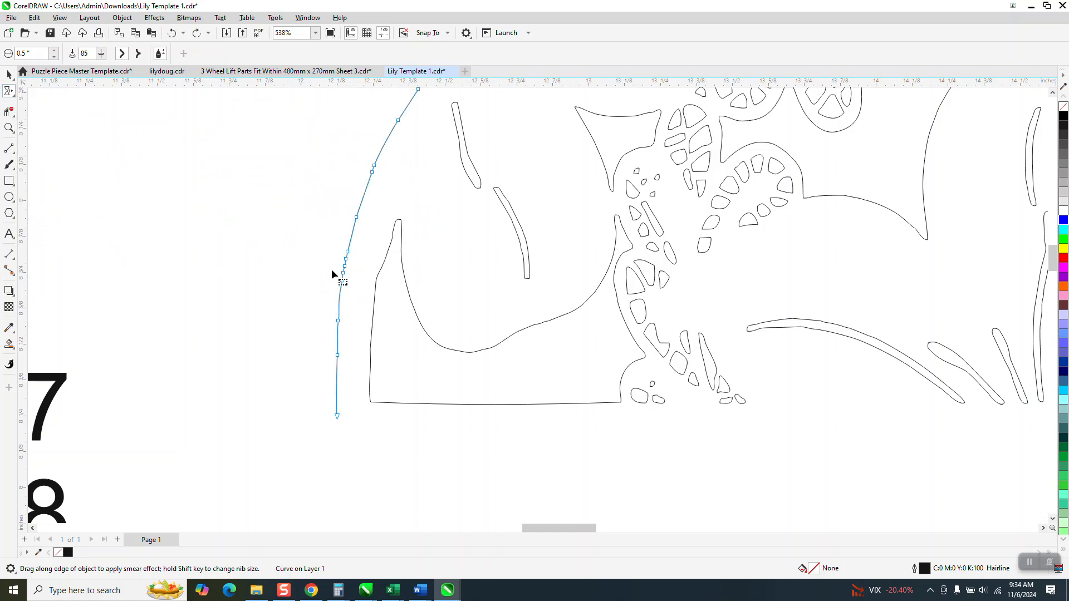
drag(317, 234, 346, 343)
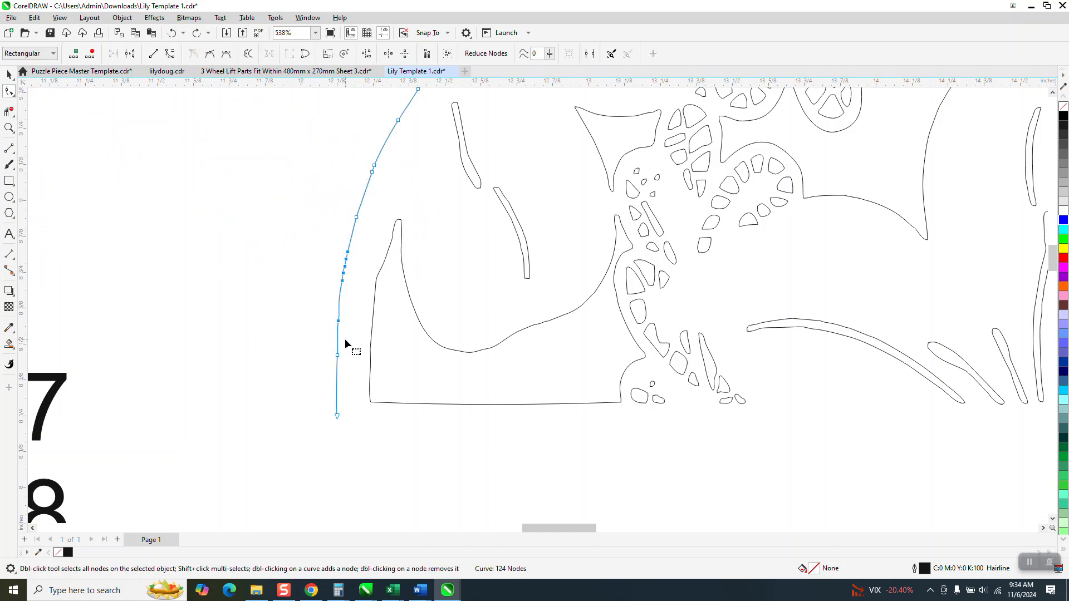
key(Delete)
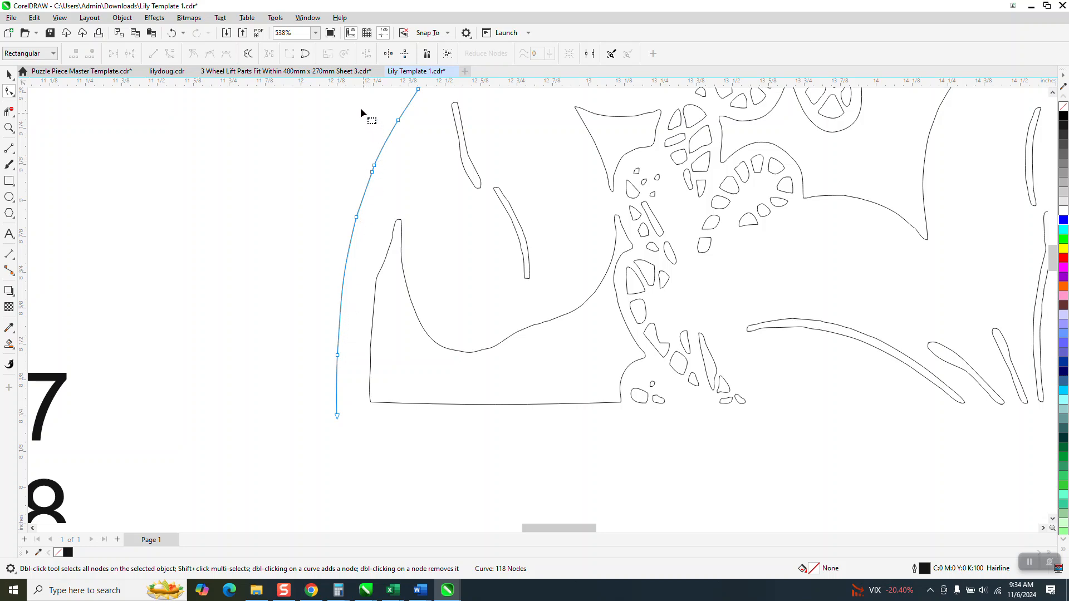
drag(419, 186, 424, 199)
key(Delete)
click(339, 356)
key(Delete)
Delete the surplus nodes along the lower right end of the flap's outer outline to smooth the curve
scroll(302, 343, down, 4)
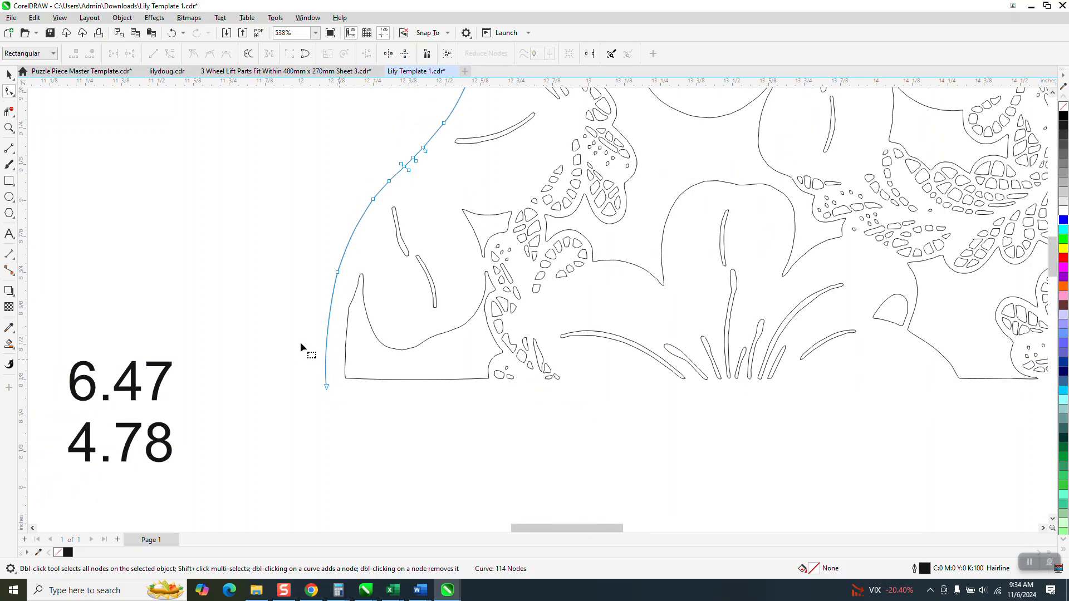
scroll(291, 345, down, 2)
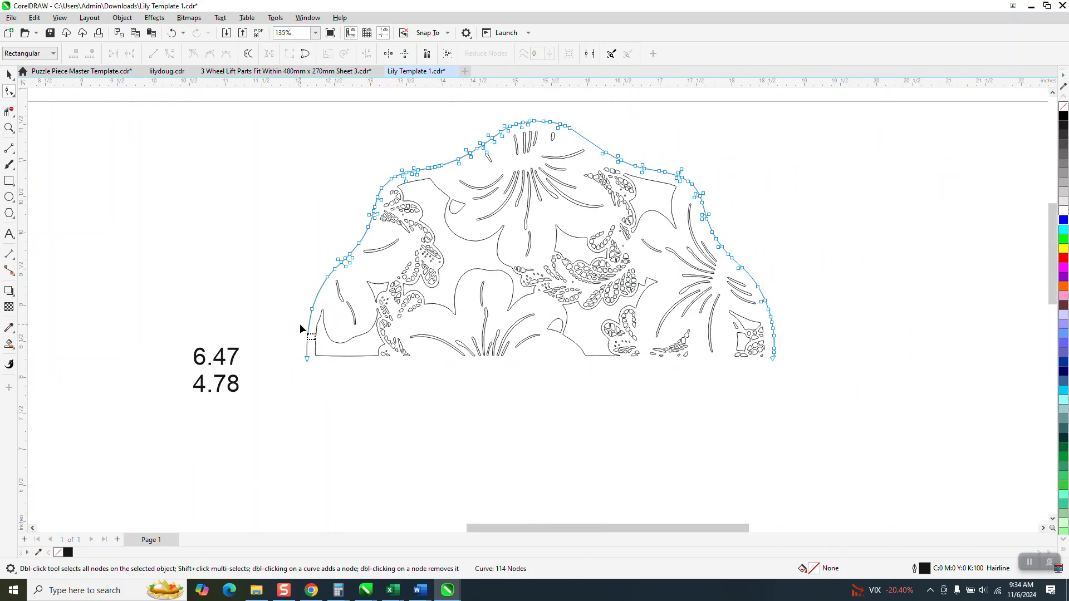
click(9, 128)
drag(821, 284, 719, 381)
click(13, 94)
drag(626, 201, 531, 393)
key(Delete)
Straighten the hooked lower right end of the outline by adjusting the end node and its curve handle
click(559, 420)
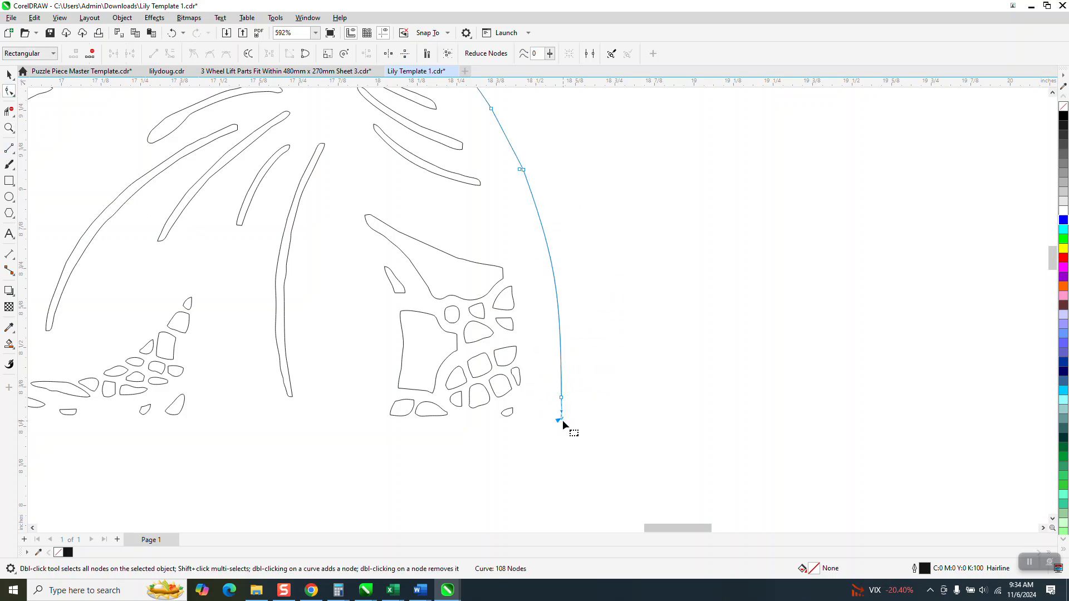
click(8, 130)
drag(549, 390, 600, 442)
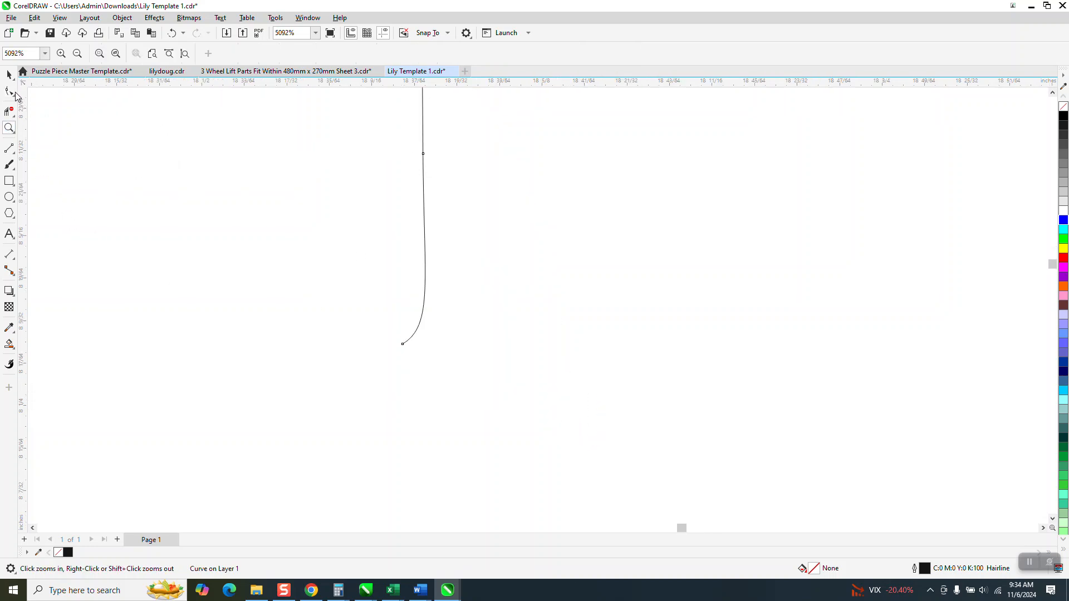
click(9, 92)
click(403, 346)
drag(435, 327, 407, 306)
drag(403, 346, 420, 344)
Select the upper flap's outline together with all its cutouts and group them
scroll(466, 357, down, 8)
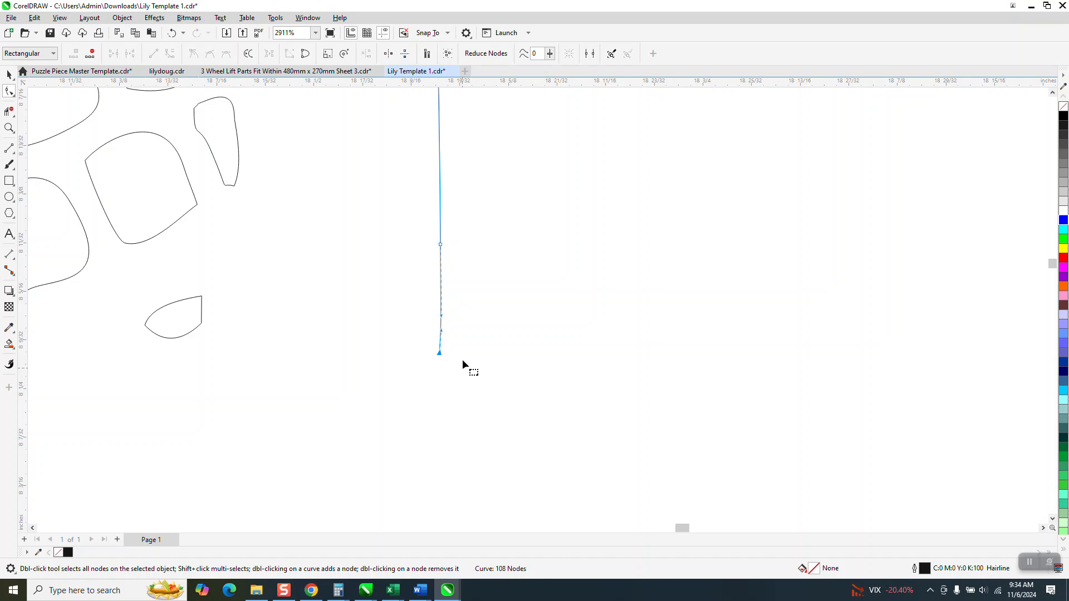
scroll(451, 350, down, 4)
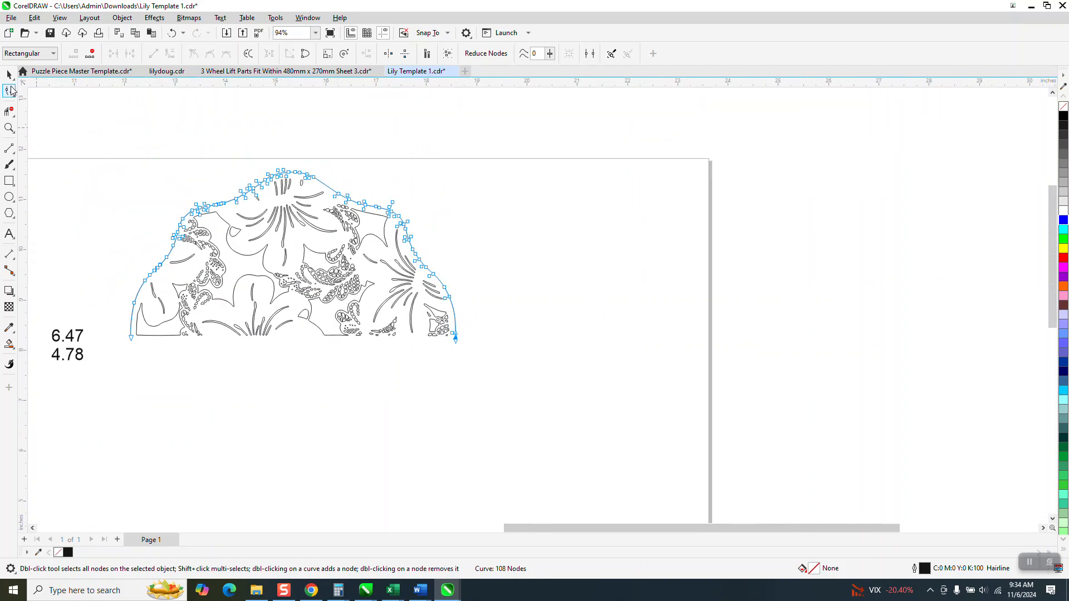
click(8, 74)
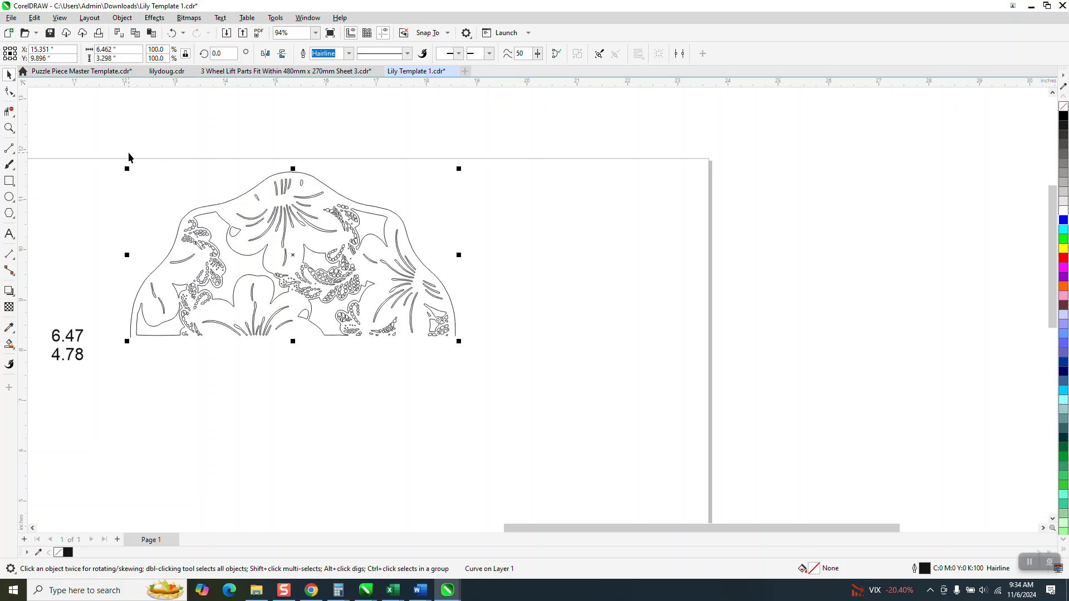
drag(119, 165, 493, 379)
key(ctrl+g)
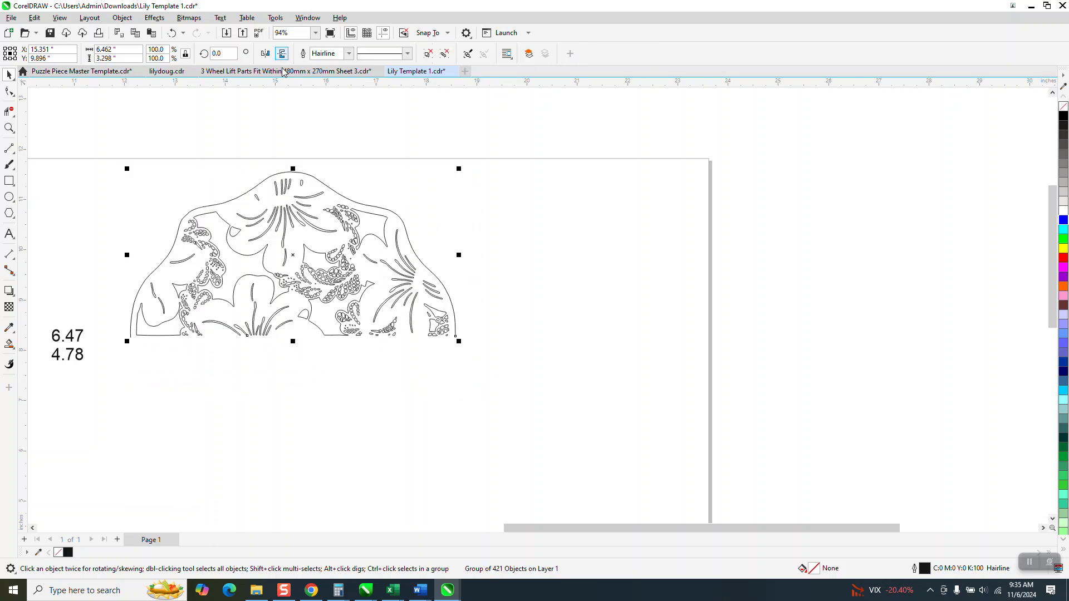
Create a vertically mirrored copy of the flap group and move it straight down below the original
scroll(292, 107, down, 1)
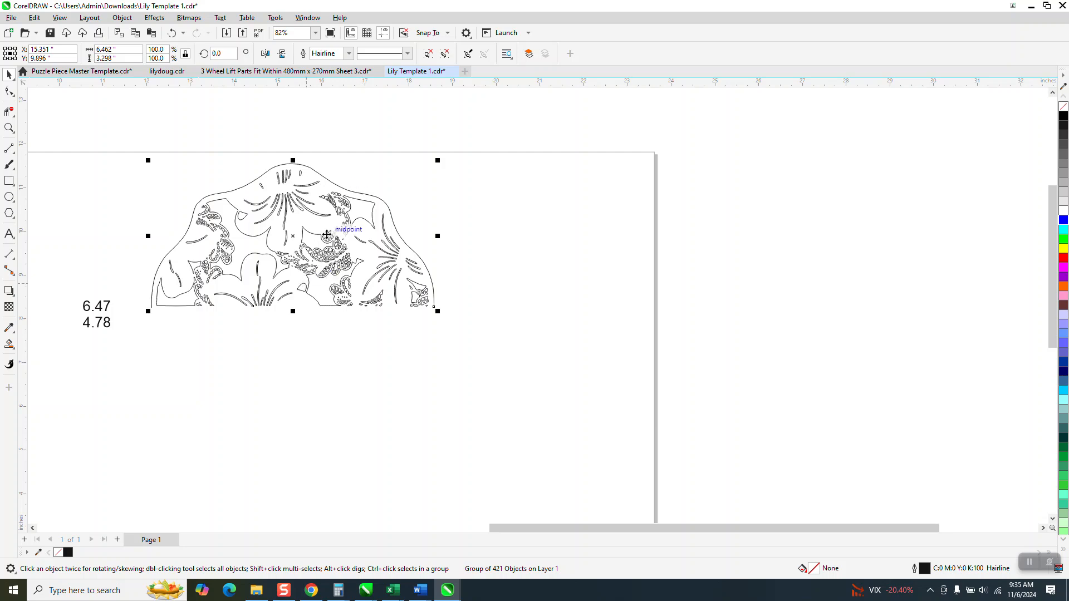
scroll(327, 236, down, 2)
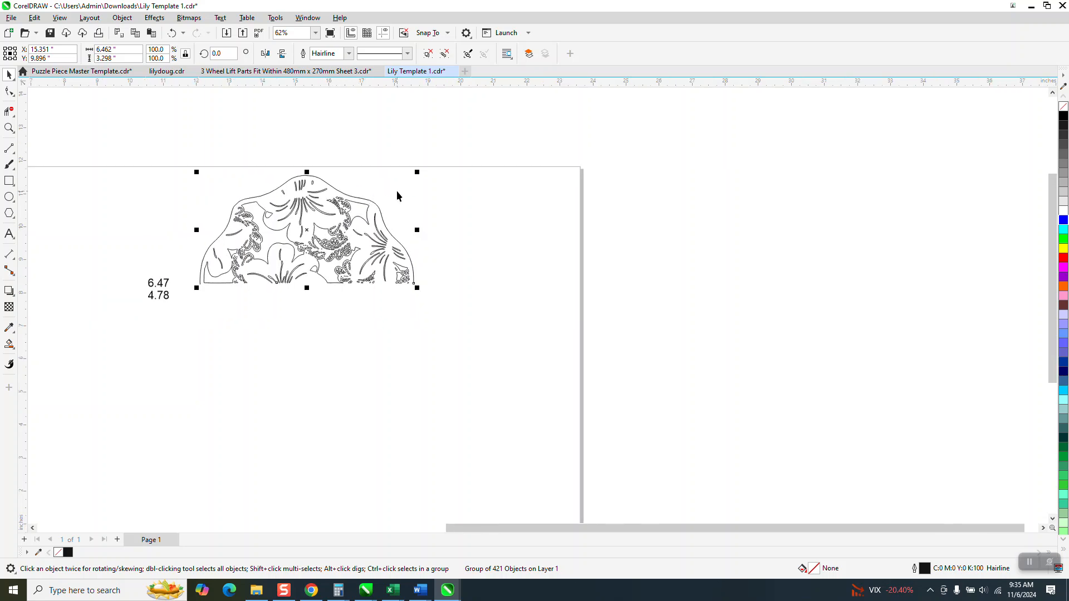
click(282, 54)
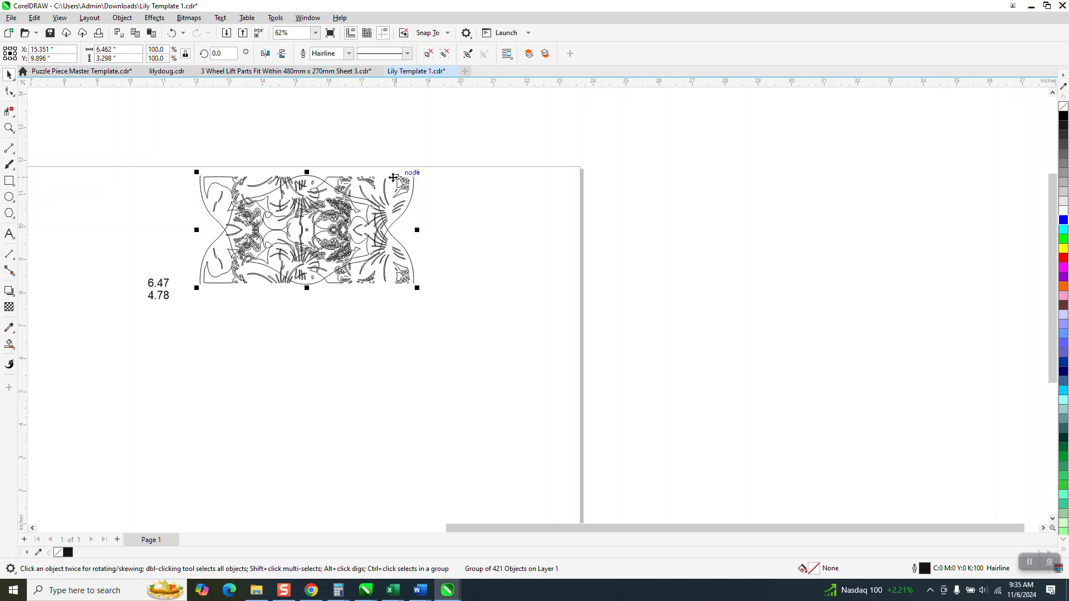
drag(411, 182, 423, 427)
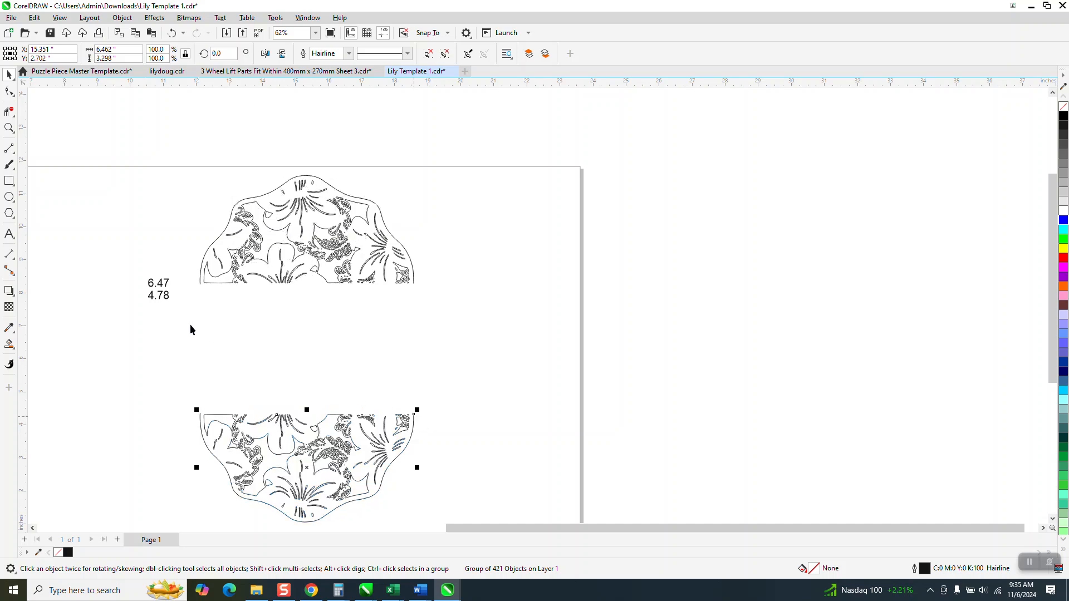
Draw a rectangle to the right of the flaps and set its size to 6.47 by 4.78 inches
click(9, 181)
mouse_move(488, 252)
mouse_down()
mouse_move(542, 334)
mouse_move(718, 380)
mouse_up()
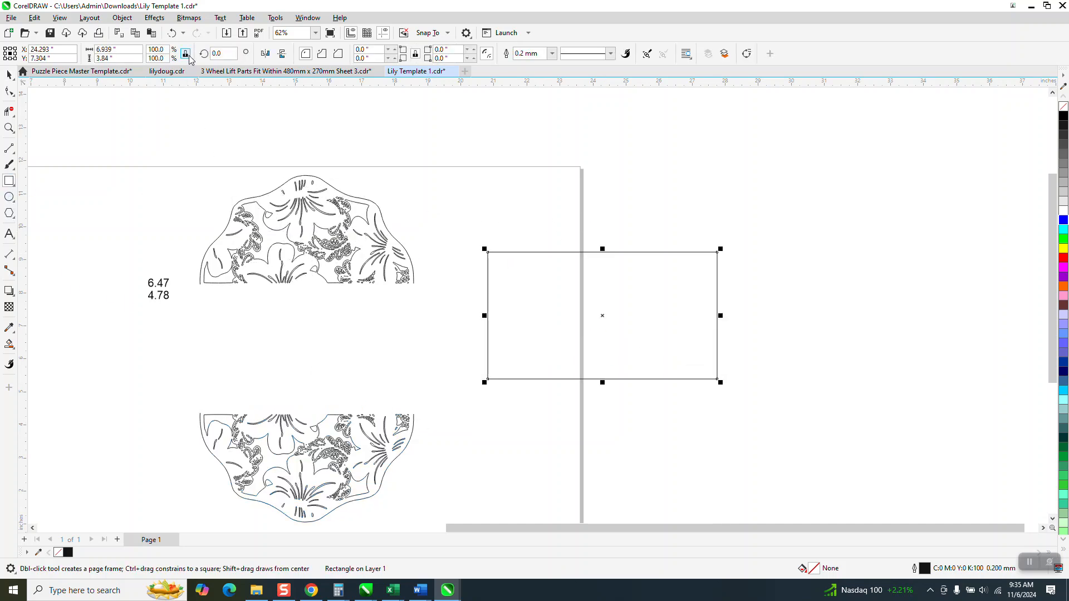
click(92, 53)
text(6.47)
key(Tab)
text(4.78)
key(Return)
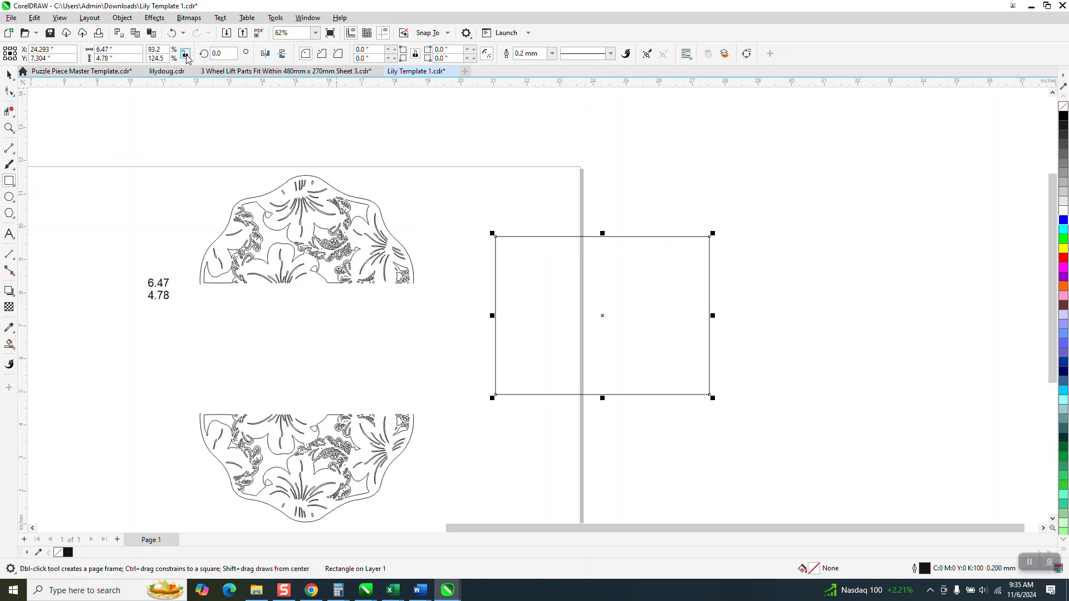
Move the rectangle between the flaps, snapping its upper right corner to the lower right end of the upper flap's outline
click(9, 74)
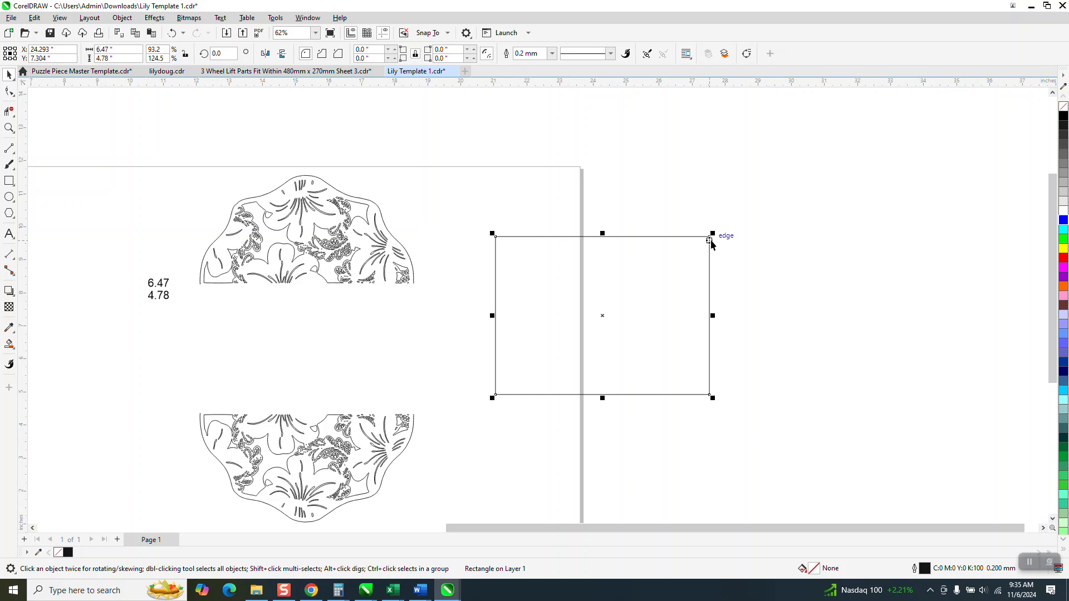
drag(710, 241, 414, 282)
click(9, 127)
drag(191, 218, 484, 359)
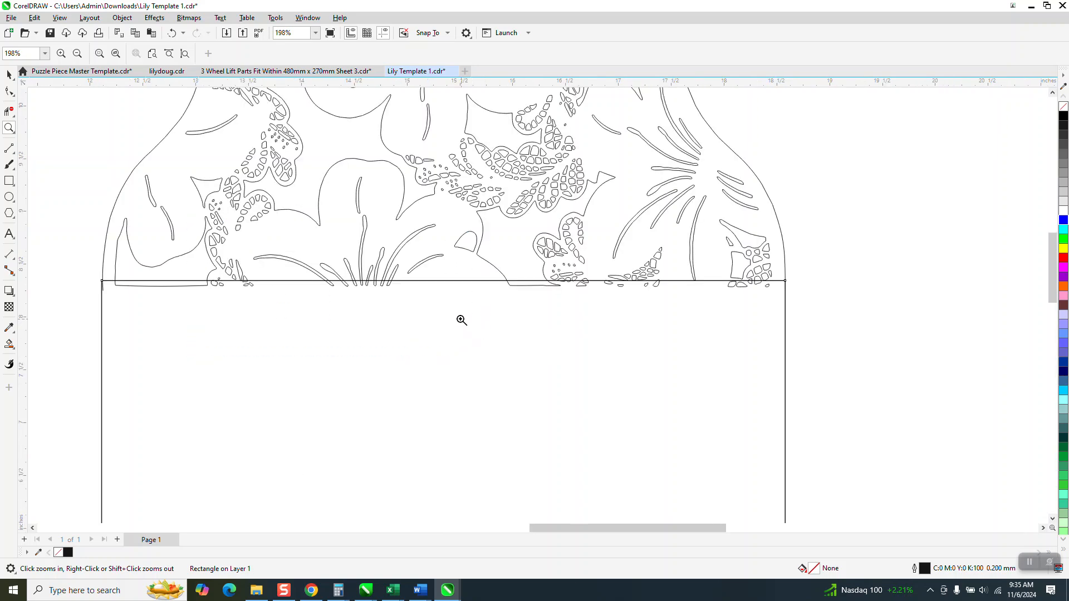
Move the mirrored lower flap down so its upper right end snaps to the rectangle's lower right corner
scroll(466, 322, down, 6)
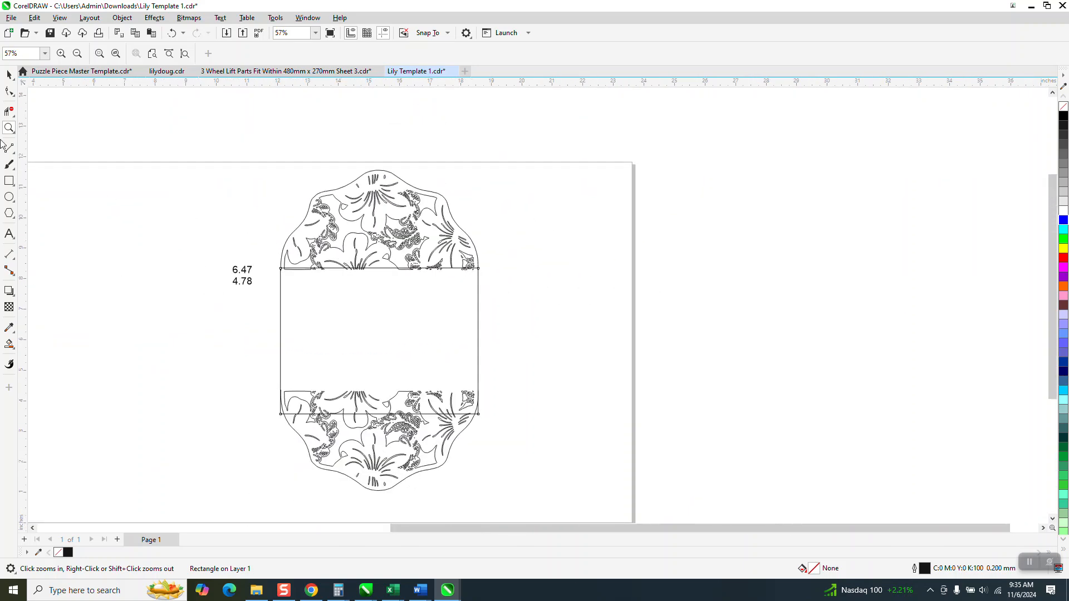
click(9, 74)
click(455, 419)
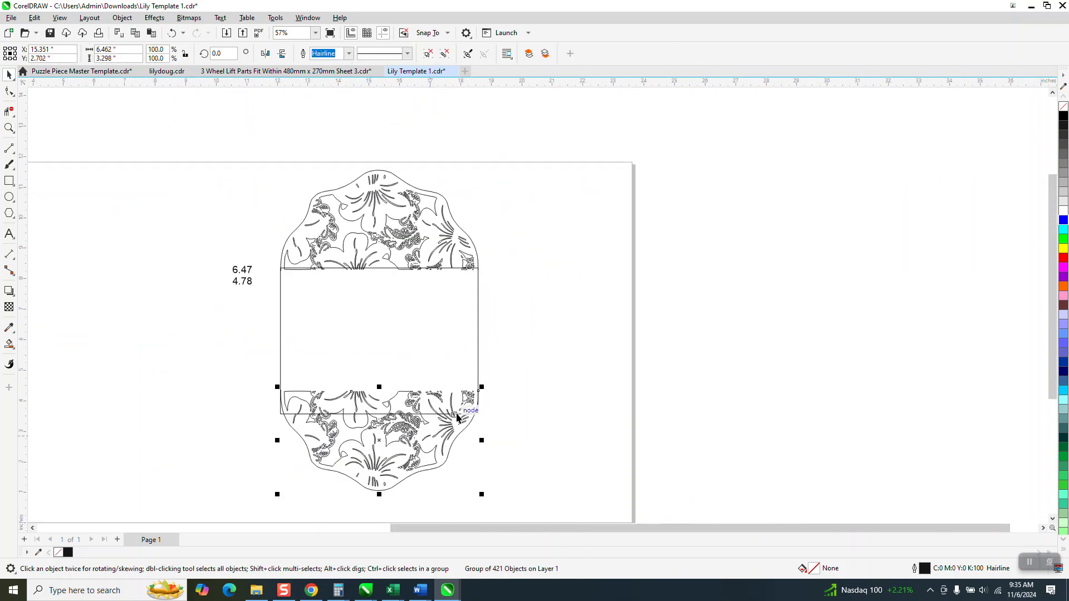
drag(477, 396, 479, 416)
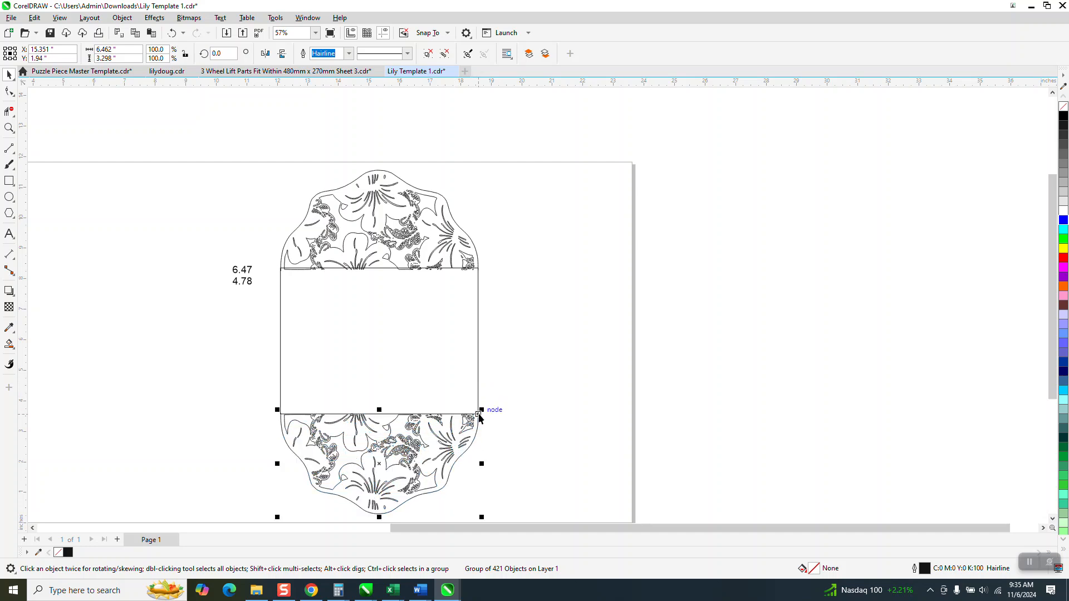
Set the nudge distance to 0.1 inch and nudge the upper flap group up once onto the rectangle's upper edge
key(z)
drag(650, 362, 650, 362)
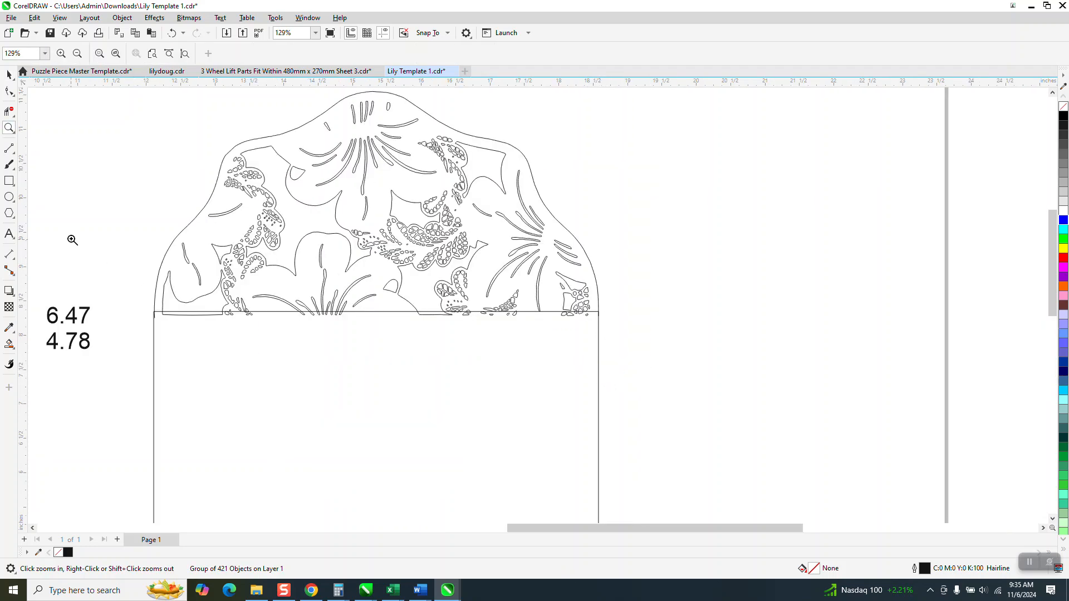
click(9, 74)
click(561, 163)
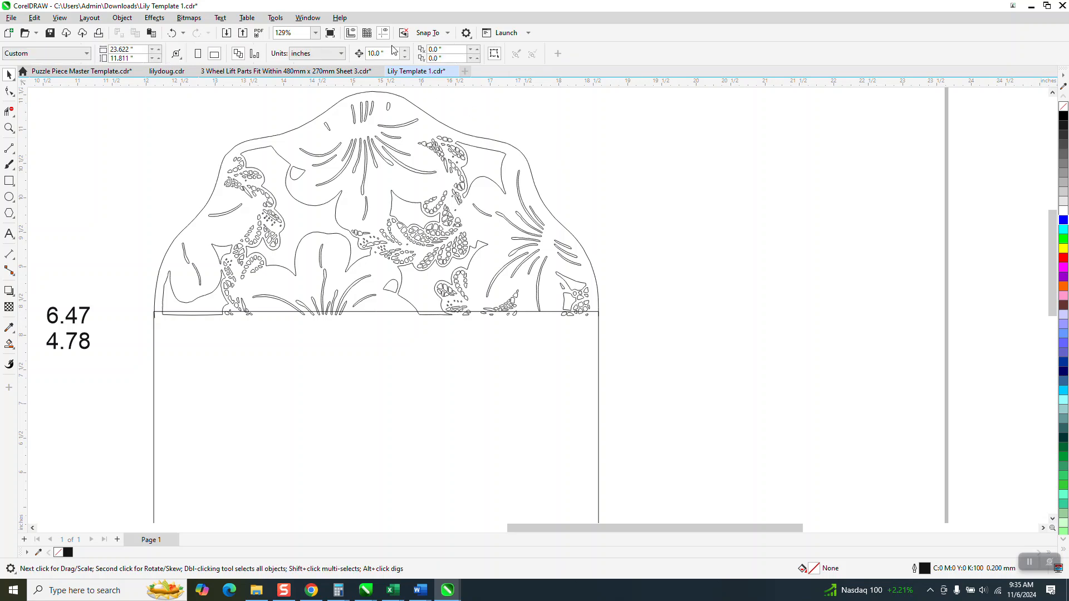
key(BackSpace)
text(.1)
key(Return)
click(423, 114)
key(Up)
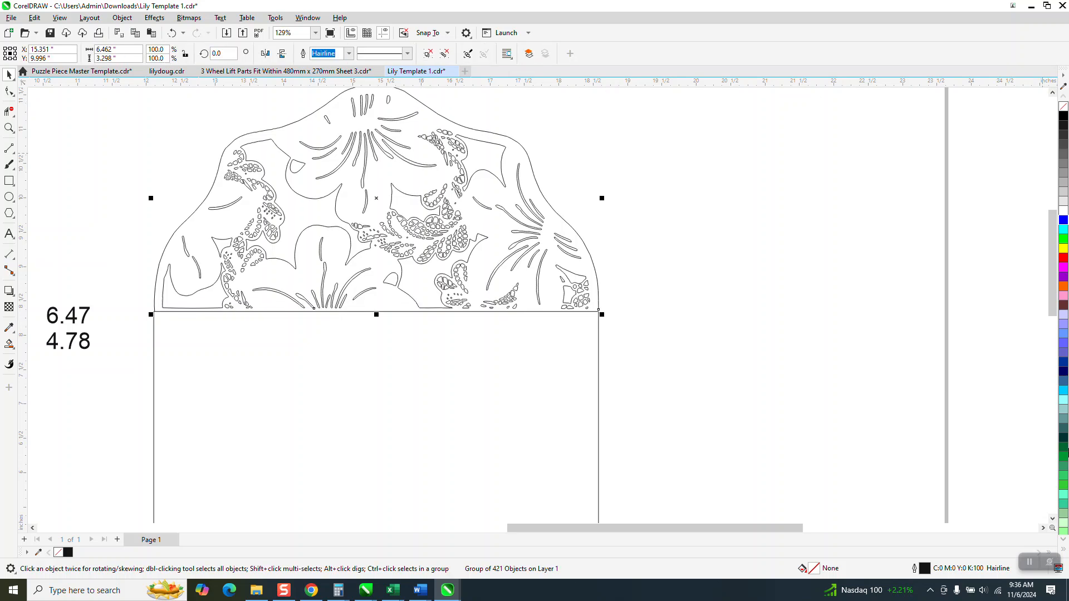
click(683, 329)
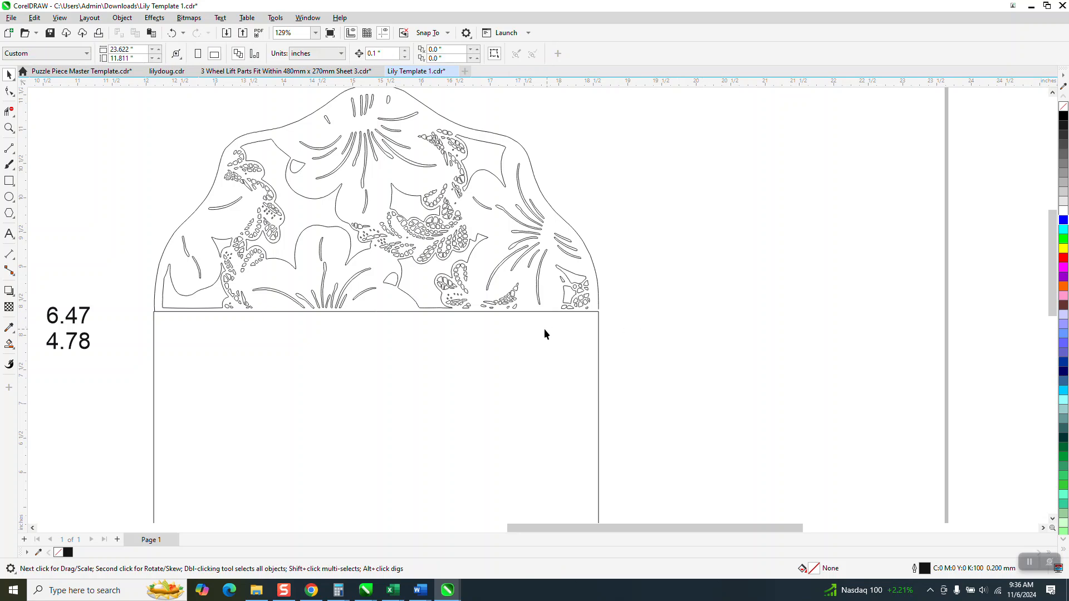
Set the outline width of the center rectangle to Hairline
click(9, 128)
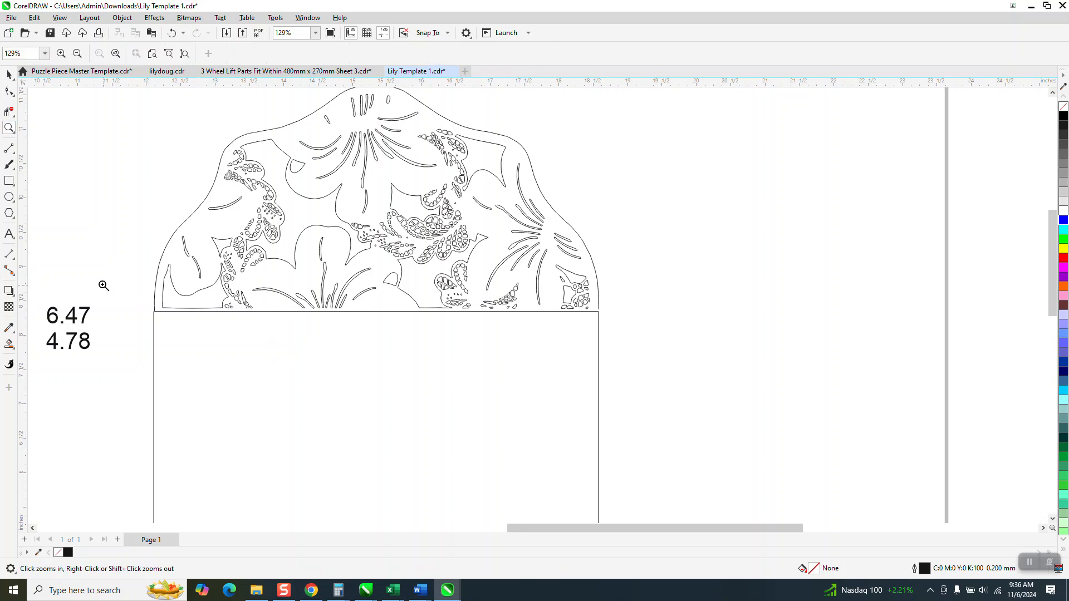
drag(125, 300, 222, 346)
click(7, 76)
click(425, 263)
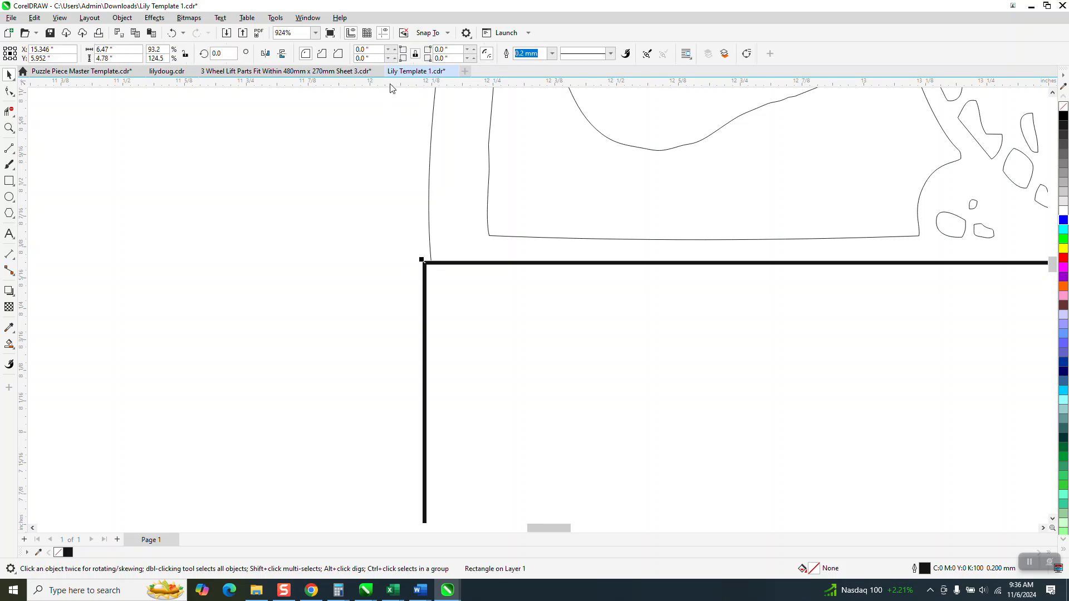
click(552, 53)
click(526, 74)
Ungroup all objects of the upper flap so its outline can be node-edited
click(9, 92)
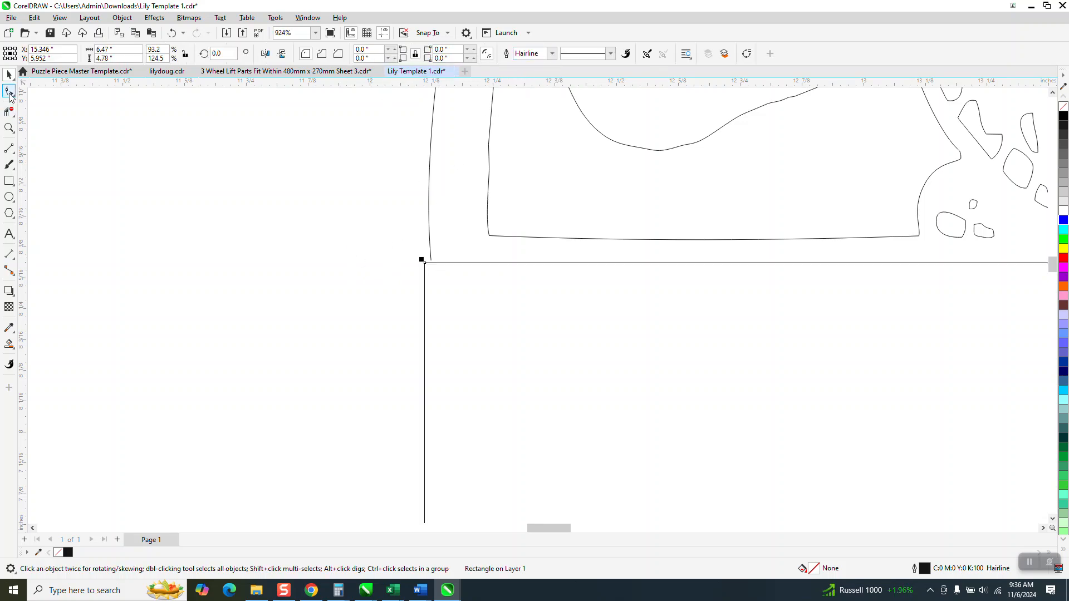
click(432, 258)
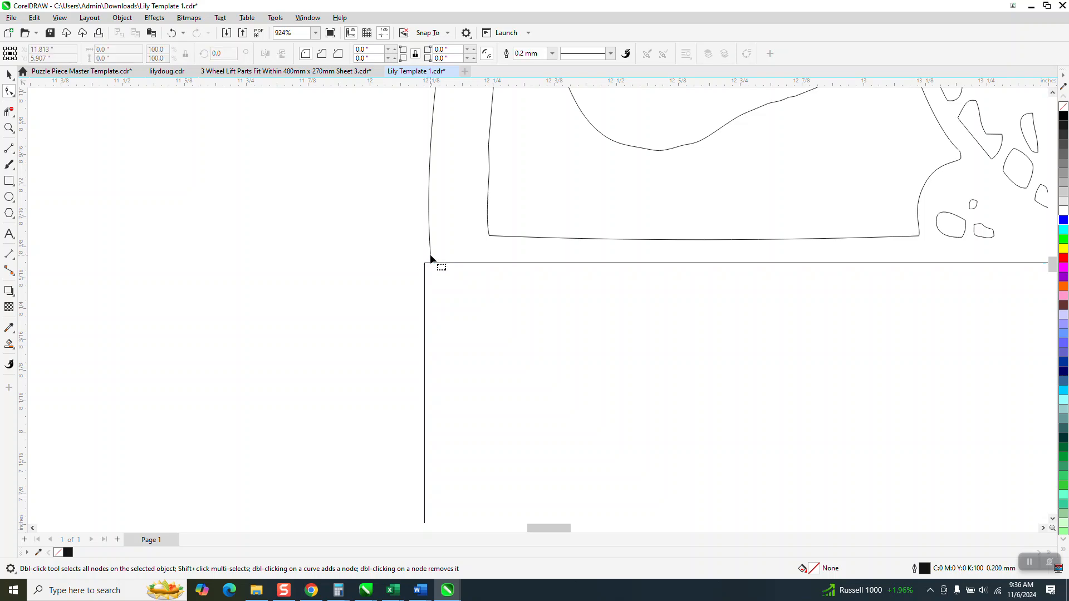
click(9, 74)
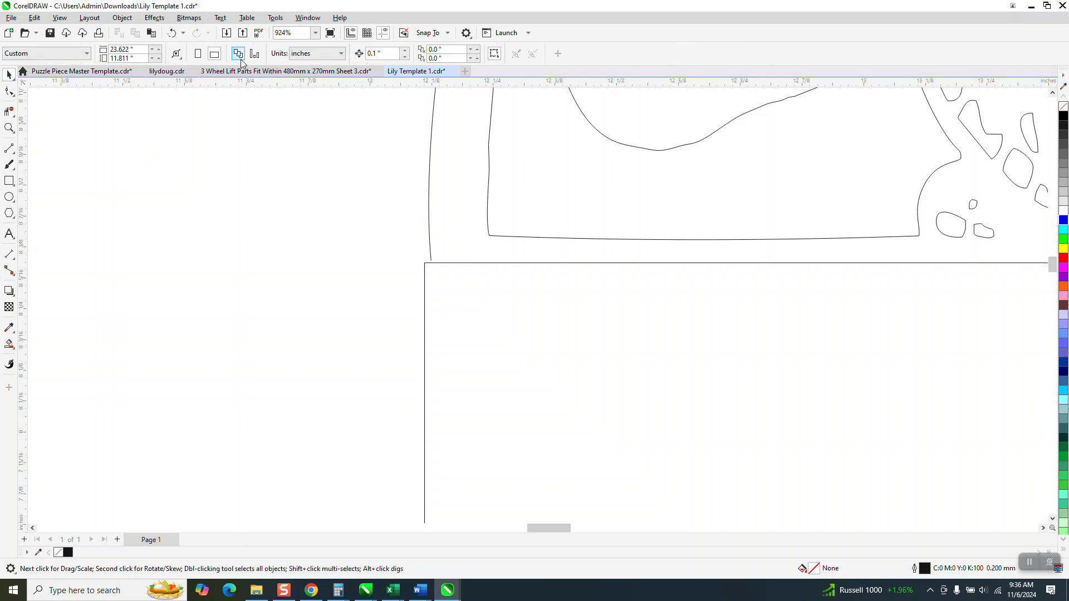
click(432, 132)
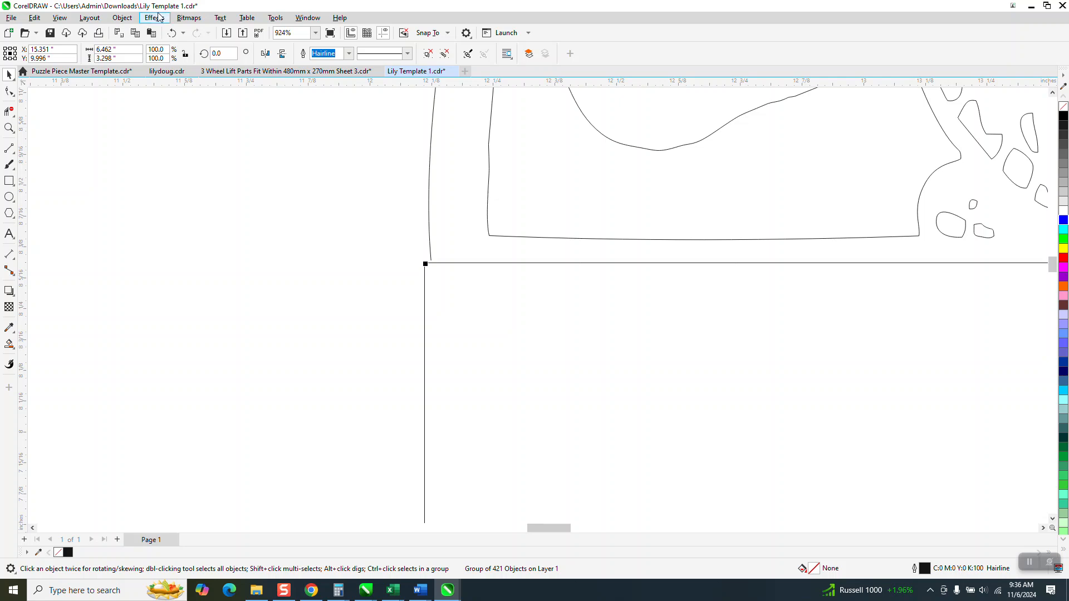
click(122, 17)
mouse_move(234, 208)
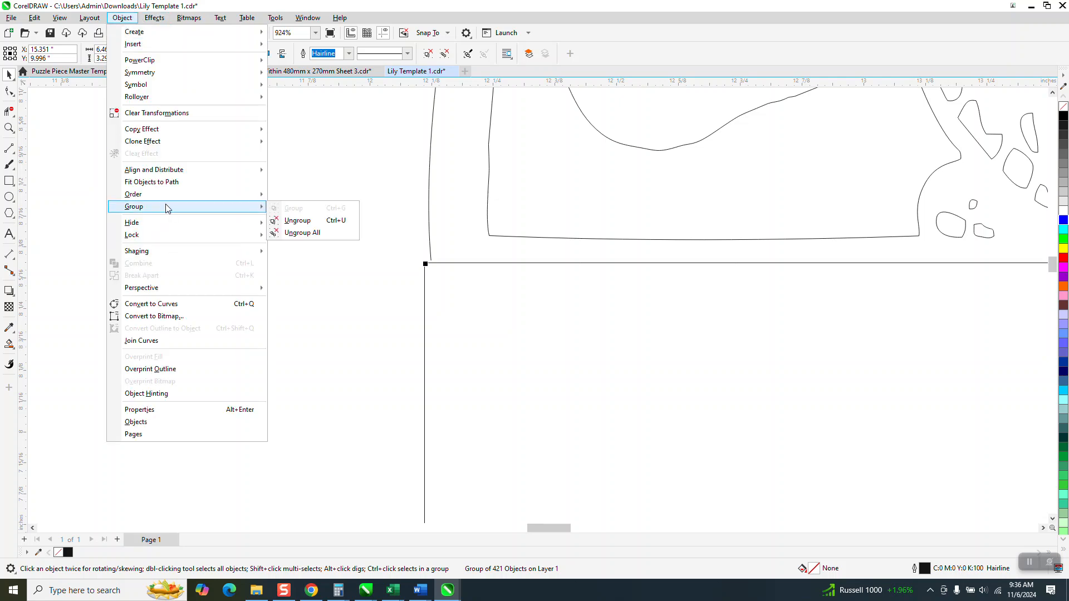
click(334, 231)
Move the lower left end node of the upper flap's outline onto the rectangle's upper left corner
click(9, 91)
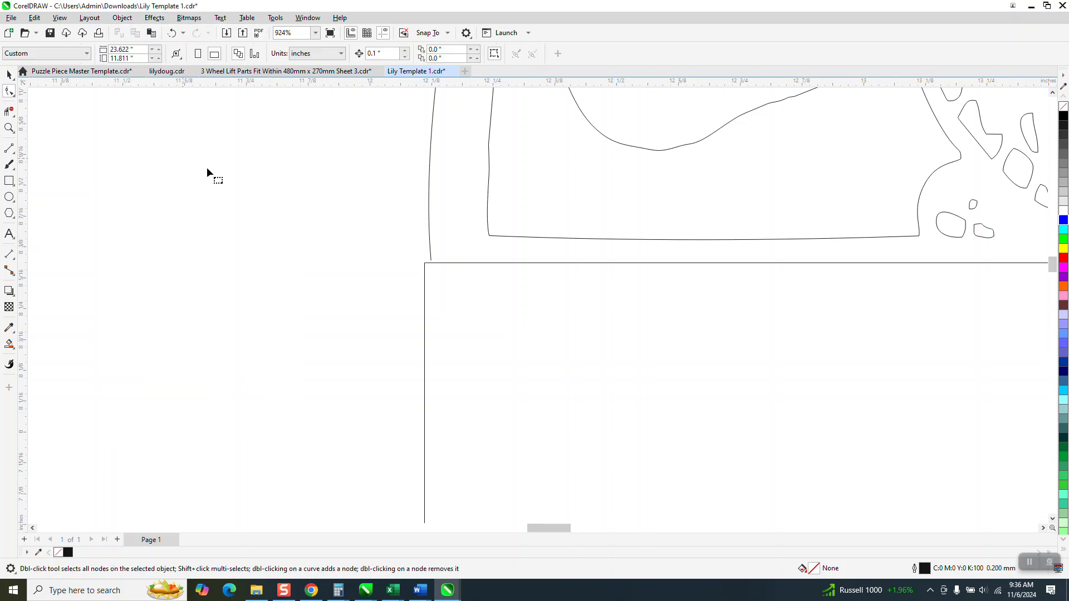
click(434, 262)
drag(432, 263, 427, 265)
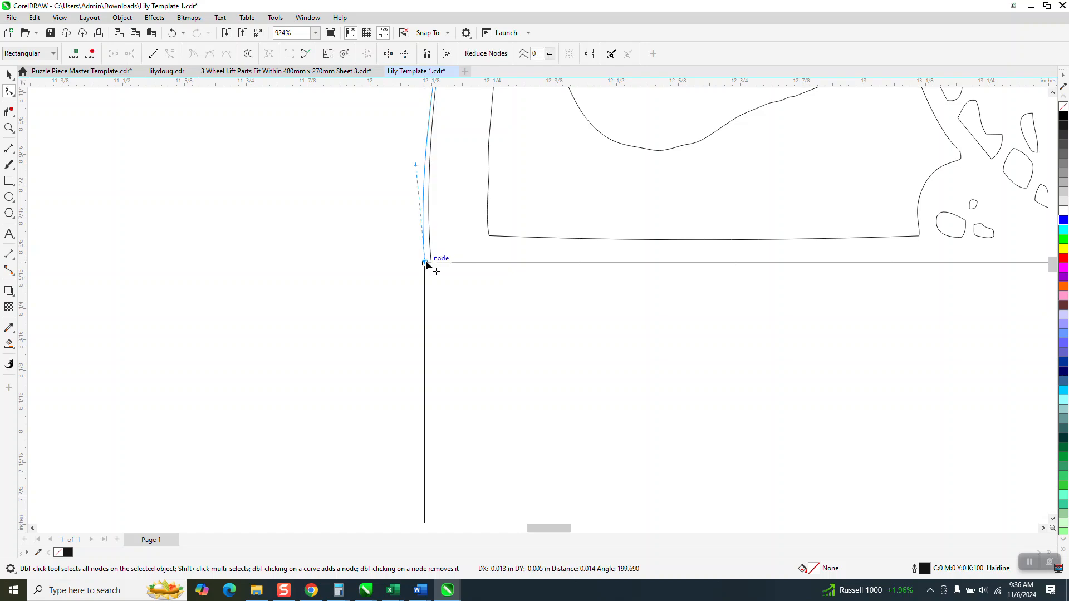
Move the lower right end node of the upper flap's outline onto the rectangle's upper right corner
scroll(219, 285, down, 3)
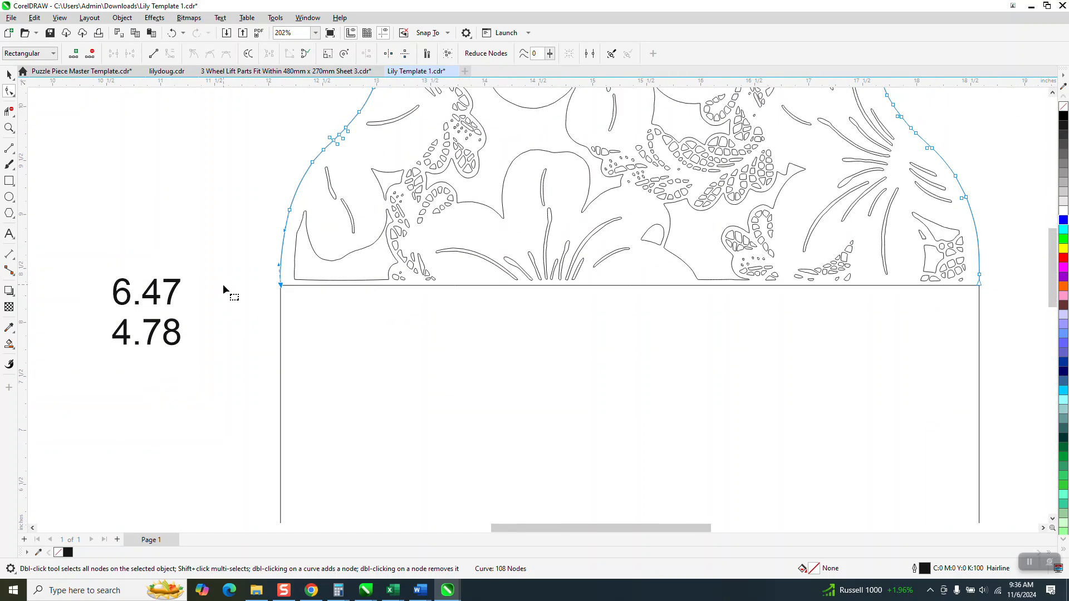
click(12, 128)
drag(643, 279, 671, 299)
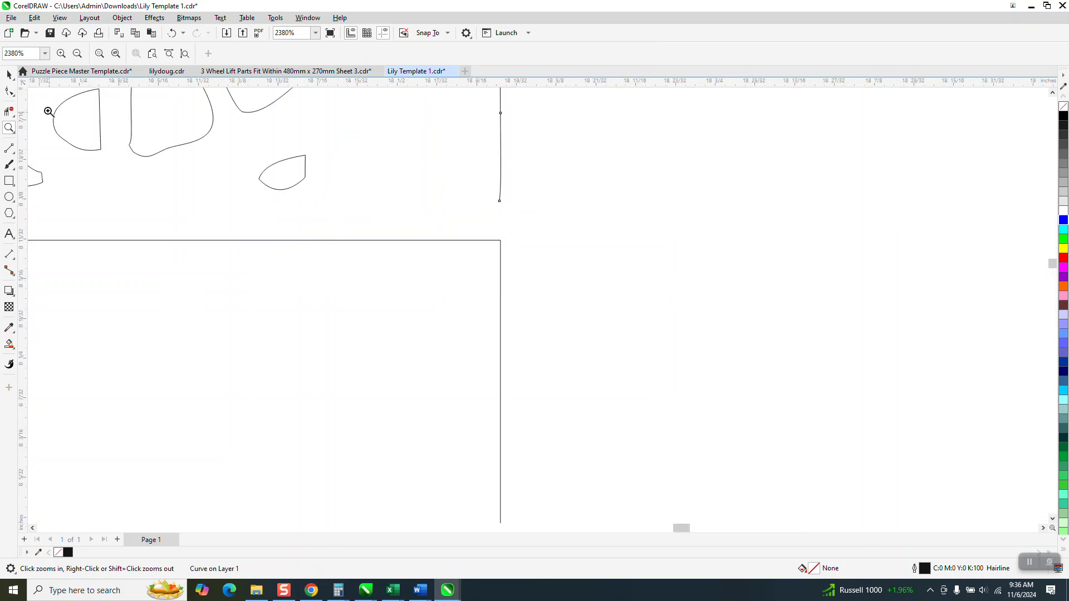
click(9, 92)
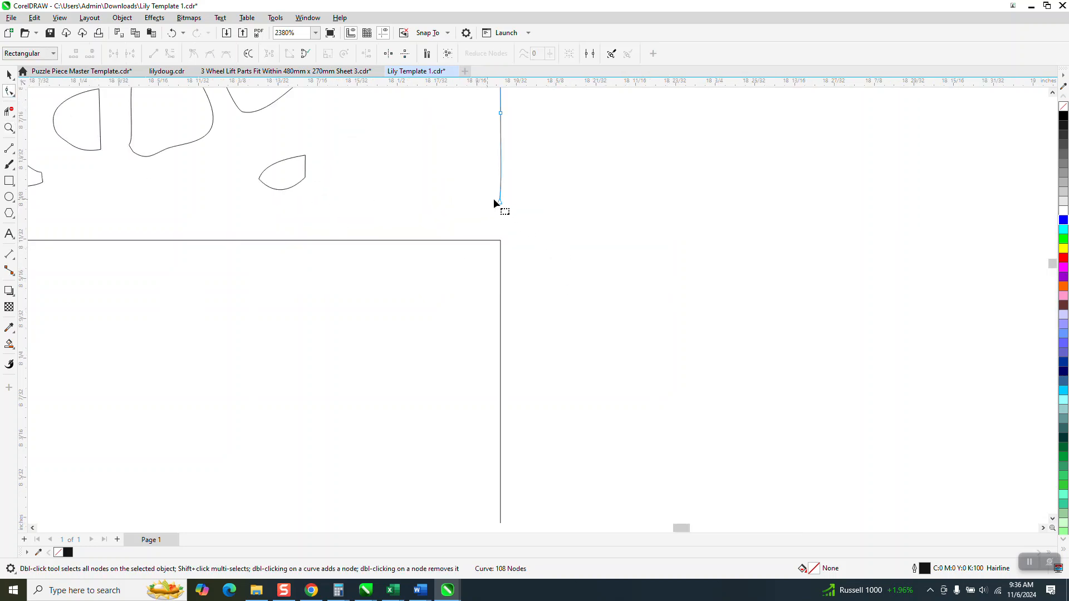
mouse_move(499, 202)
mouse_down()
mouse_move(504, 240)
mouse_move(498, 223)
mouse_up()
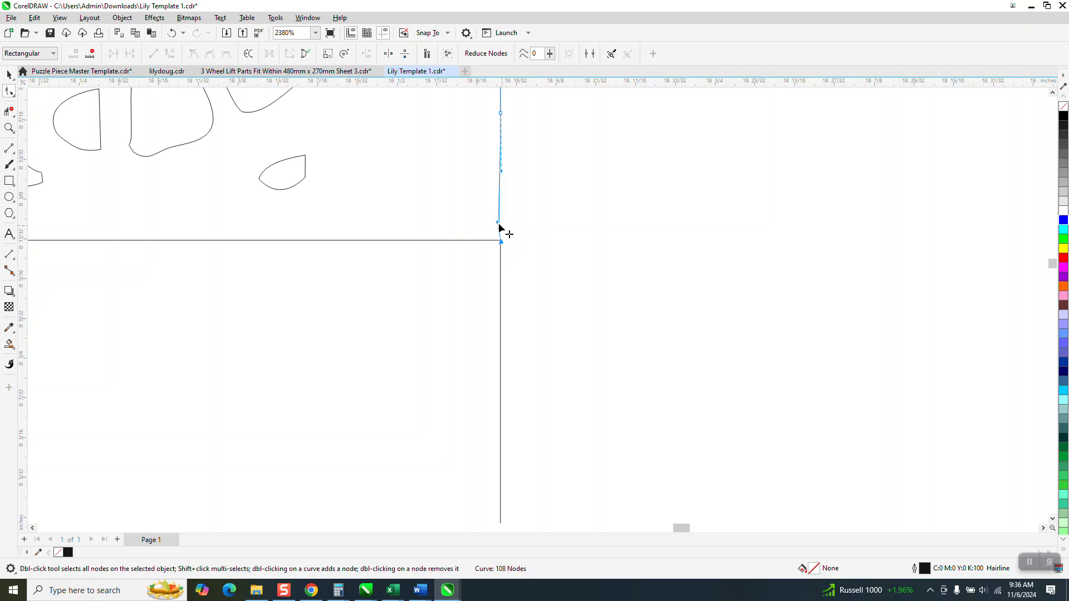
Ungroup all objects of the mirrored lower flap
scroll(478, 242, down, 5)
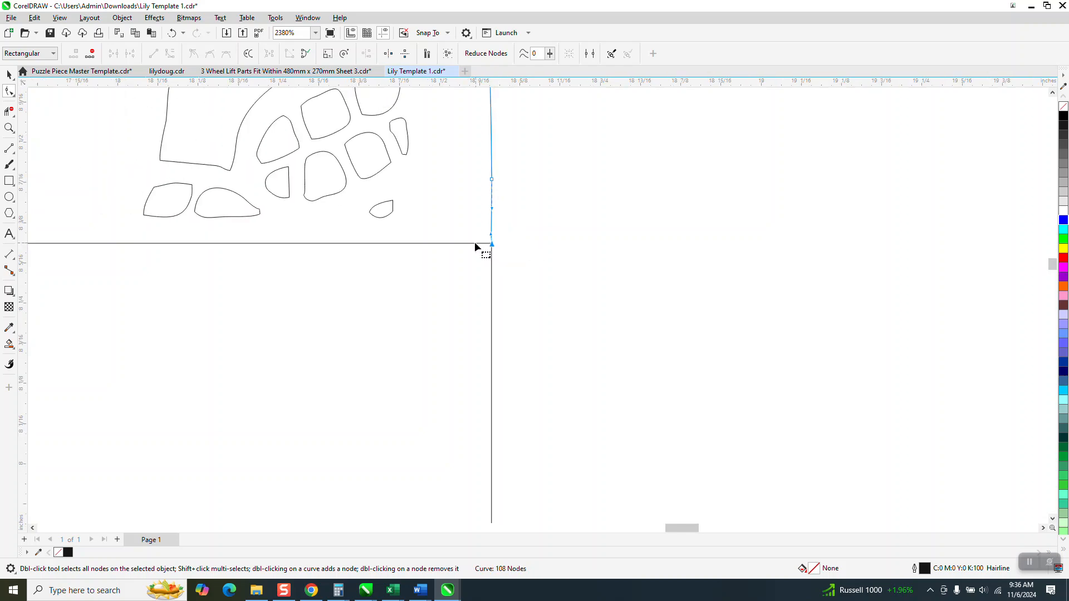
scroll(473, 259, down, 8)
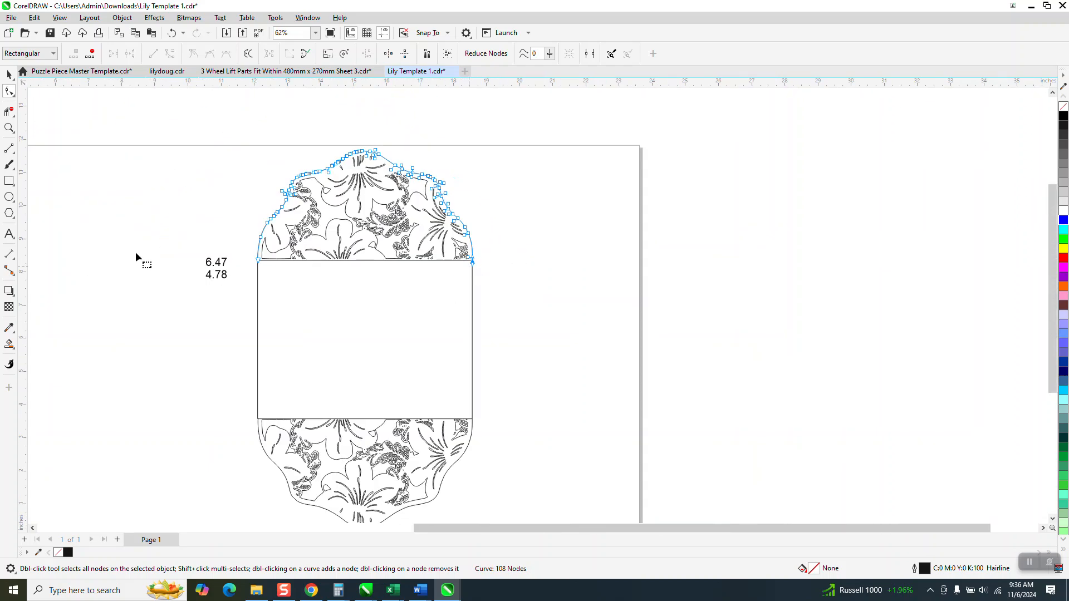
click(9, 127)
drag(250, 401, 288, 435)
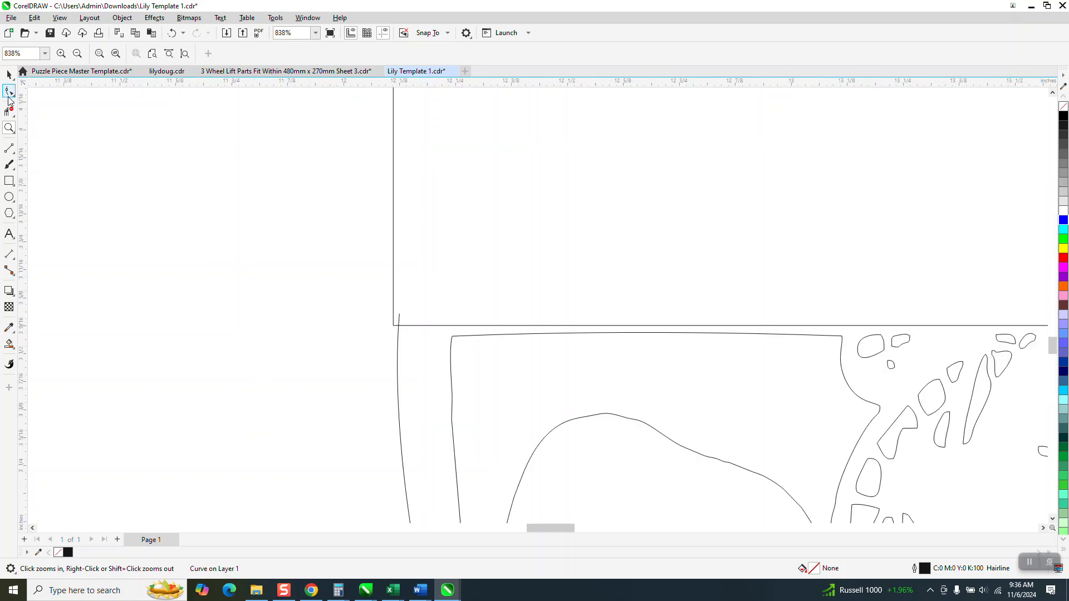
click(9, 92)
click(397, 315)
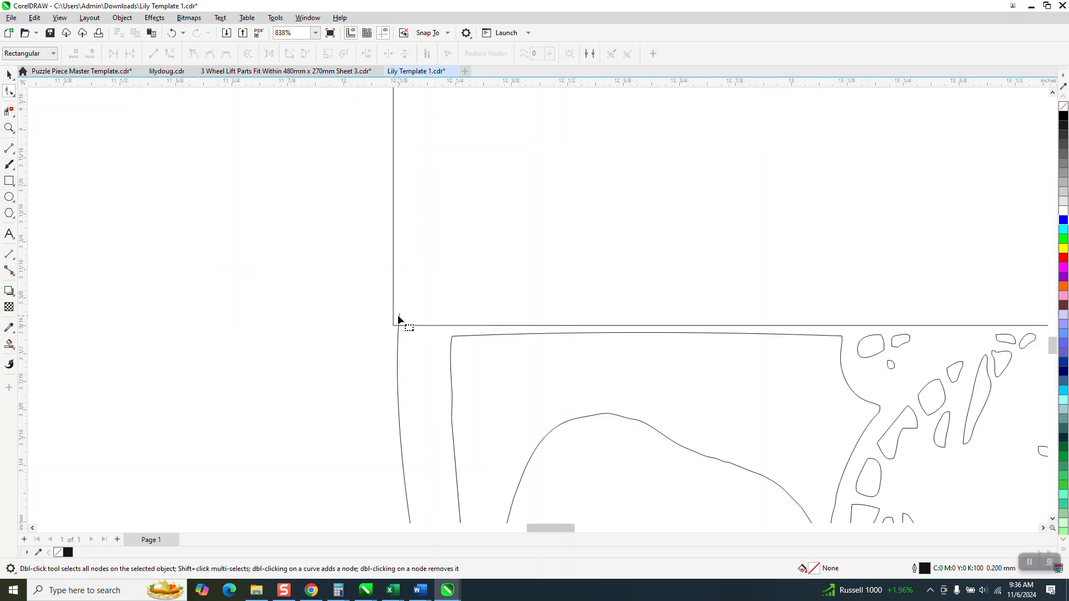
click(14, 77)
click(517, 380)
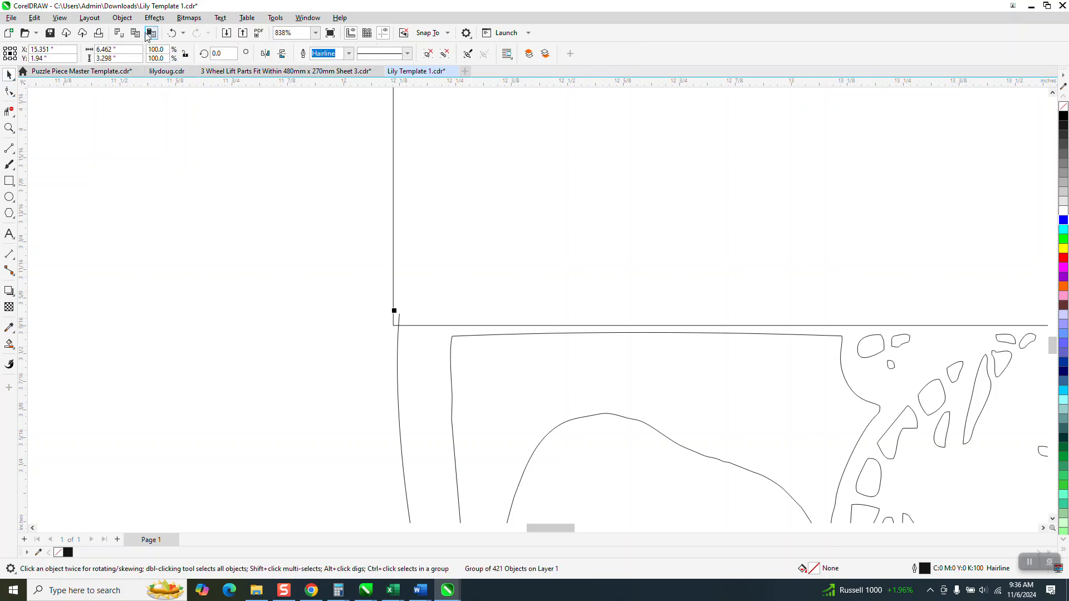
click(122, 18)
mouse_move(132, 222)
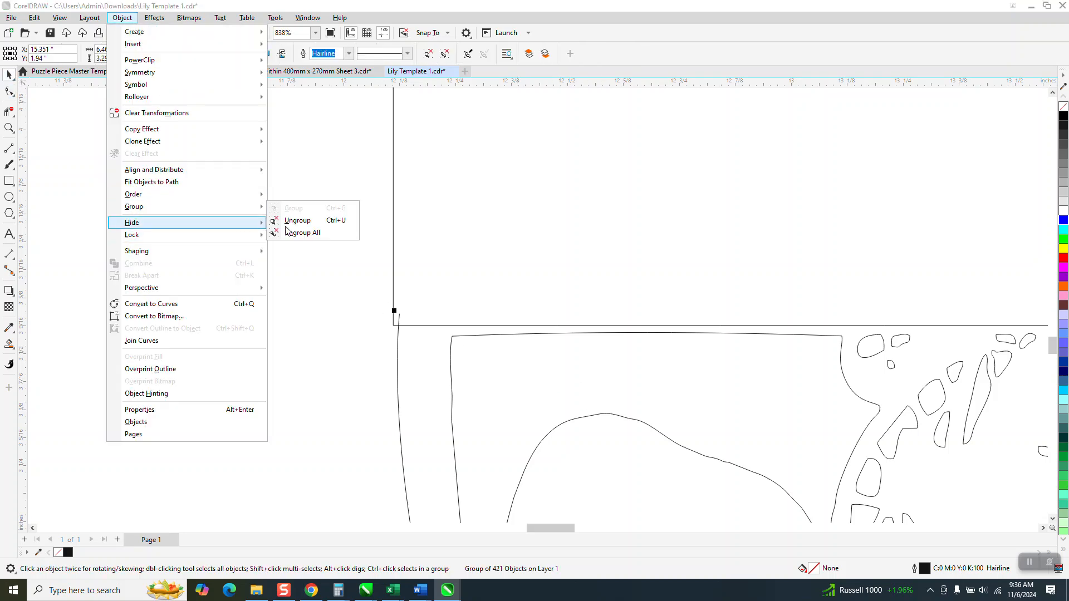
click(301, 232)
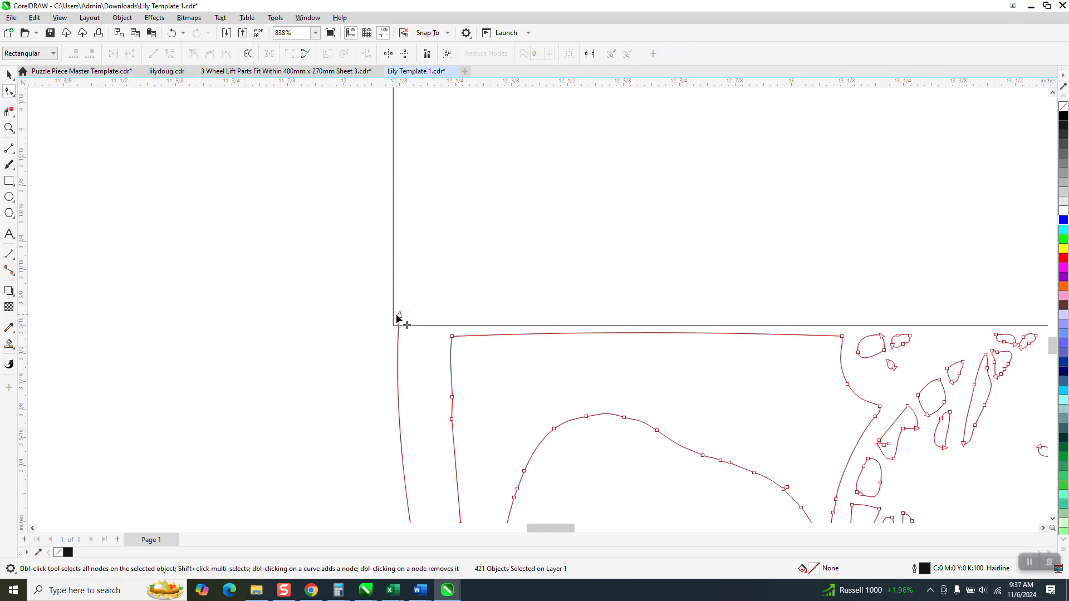
Snap the lower flap outline's upper left end to the rectangle's lower left corner and delete the two extra nodes on the adjacent inner contour's left side
click(400, 317)
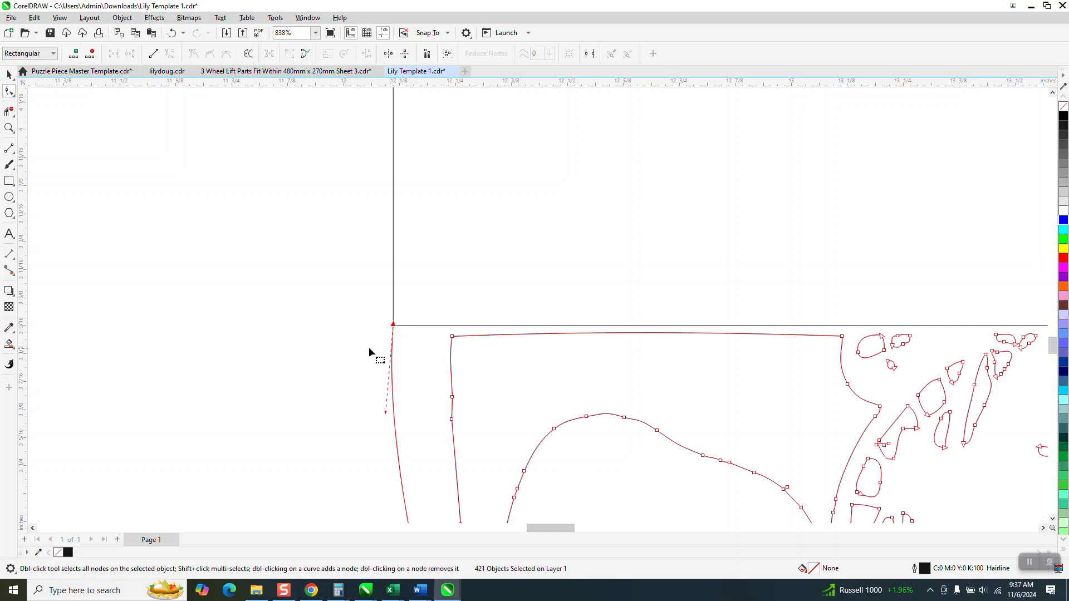
scroll(312, 357, down, 1)
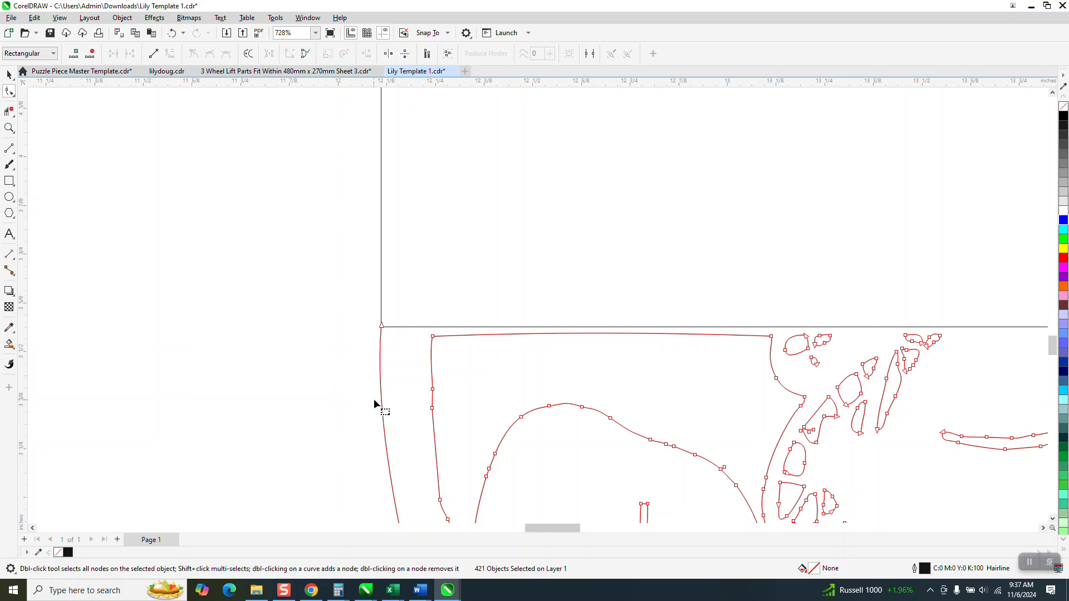
drag(463, 423, 462, 420)
key(Delete)
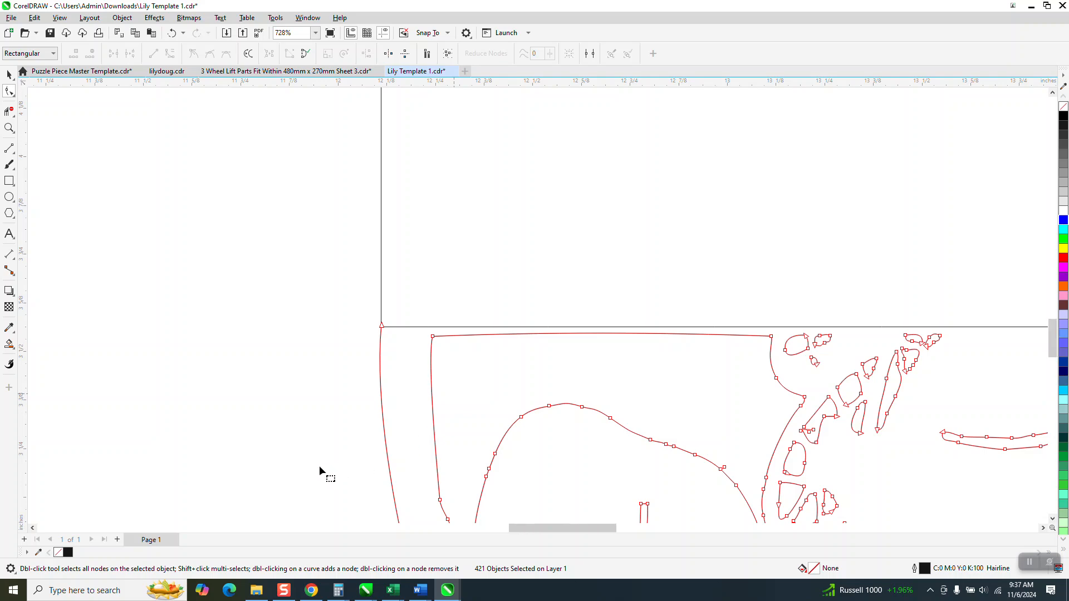
Select the lily artwork inside the lower flap without its outer outline and group it
scroll(315, 462, down, 3)
scroll(359, 426, down, 3)
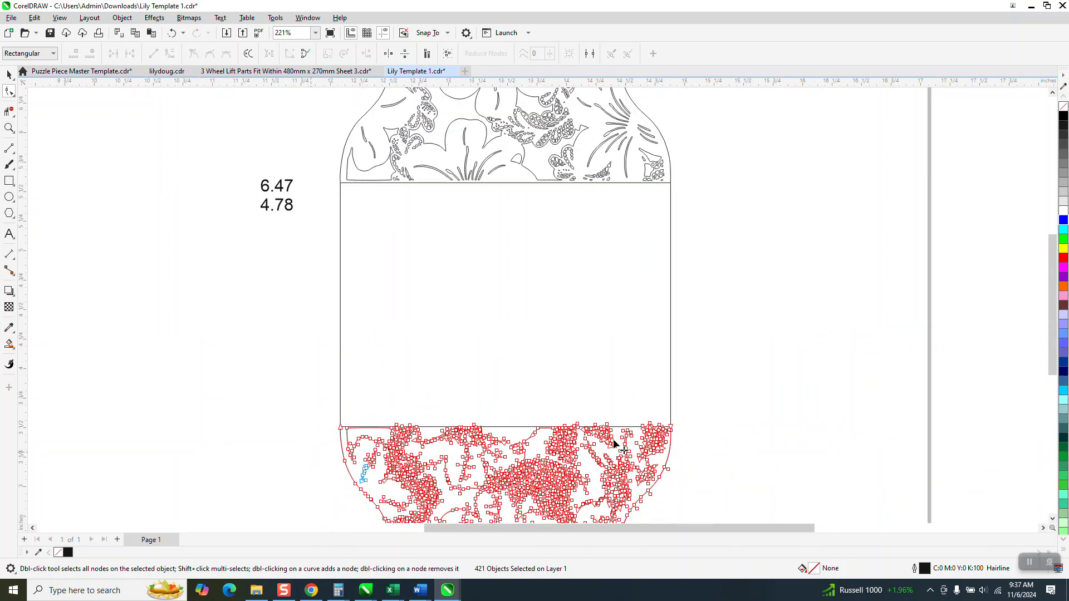
click(10, 129)
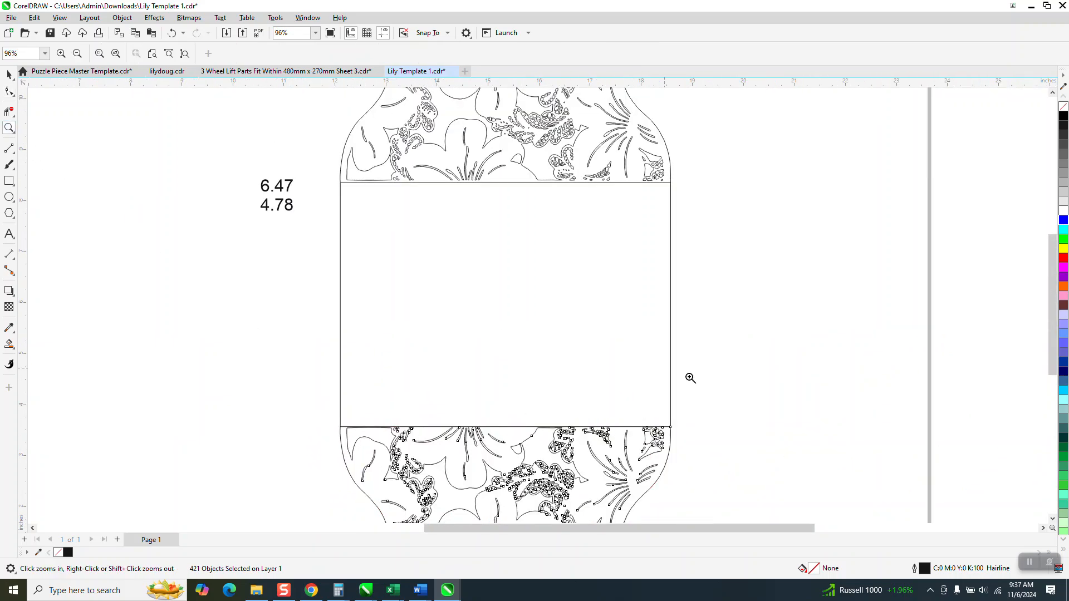
drag(657, 406, 685, 449)
drag(526, 283, 577, 341)
scroll(566, 310, down, 3)
scroll(566, 323, down, 12)
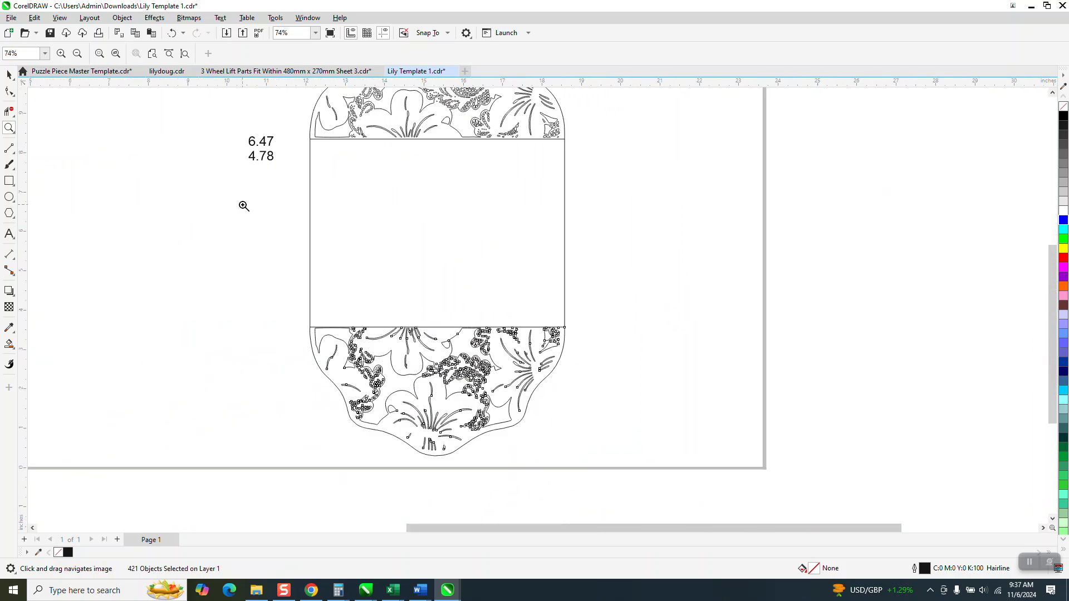
click(8, 74)
drag(286, 309, 596, 462)
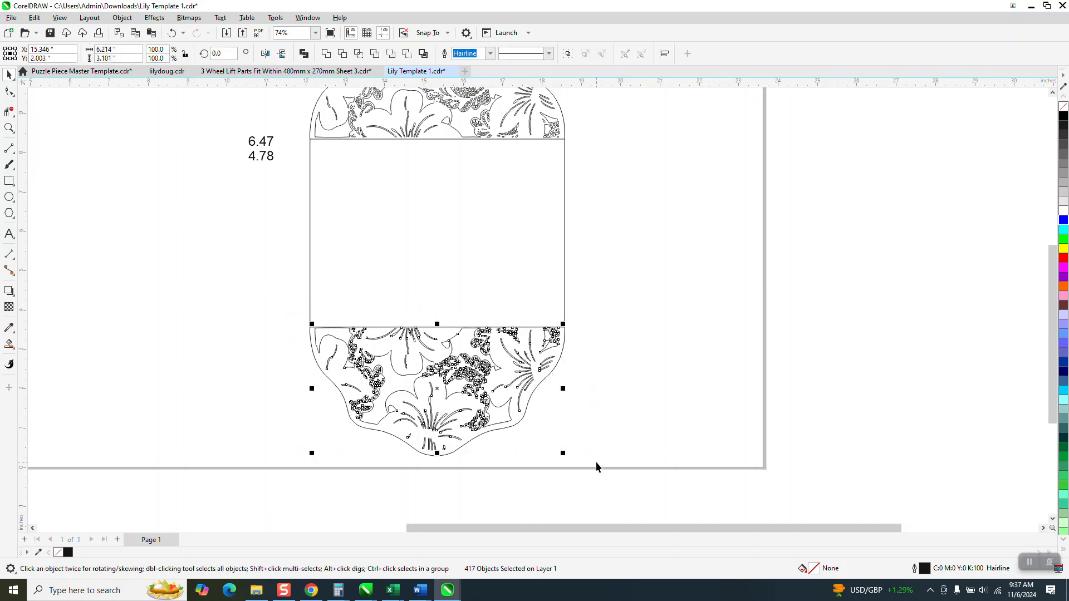
key(ctrl+g)
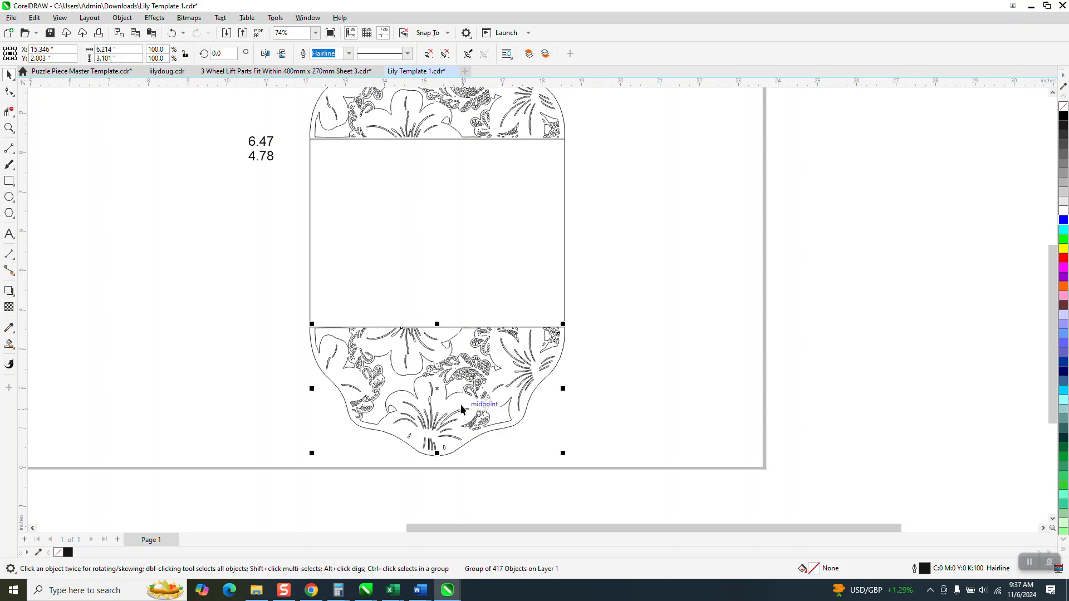
Place a copy of the grouped lily artwork, rotated 90 degrees, against the rectangle's right edge, snapped at the rectangle's lower right corner
drag(464, 385, 781, 358)
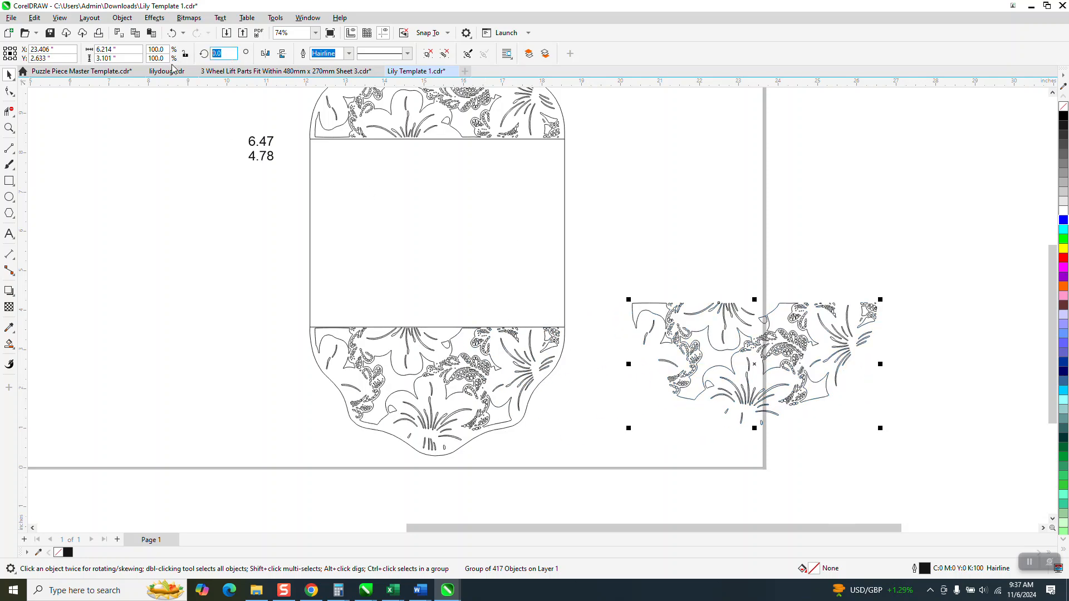
key(Return)
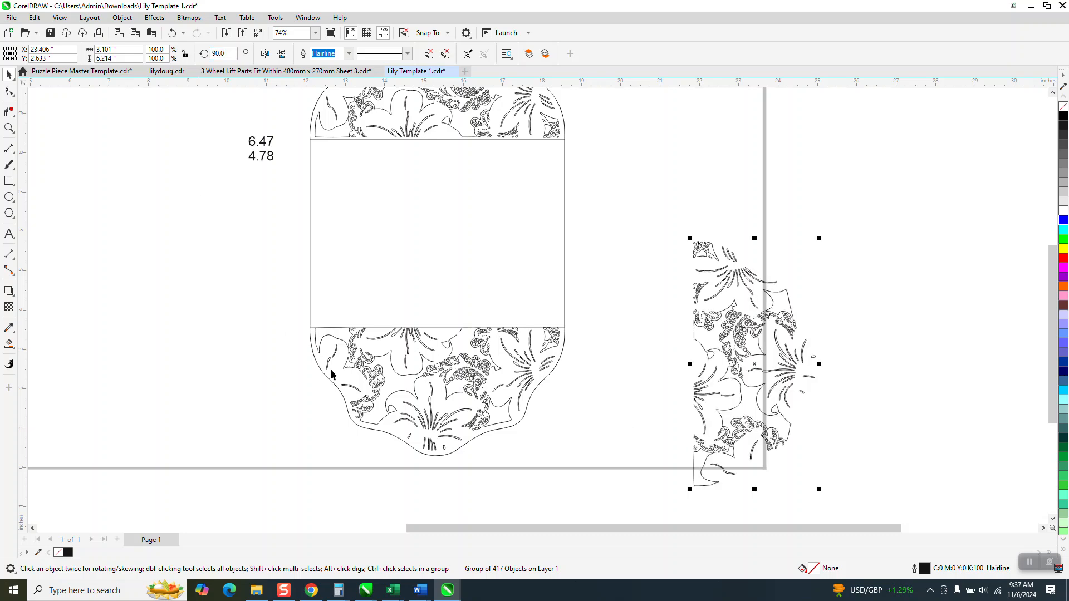
drag(697, 491, 566, 329)
scroll(587, 484, down, 1)
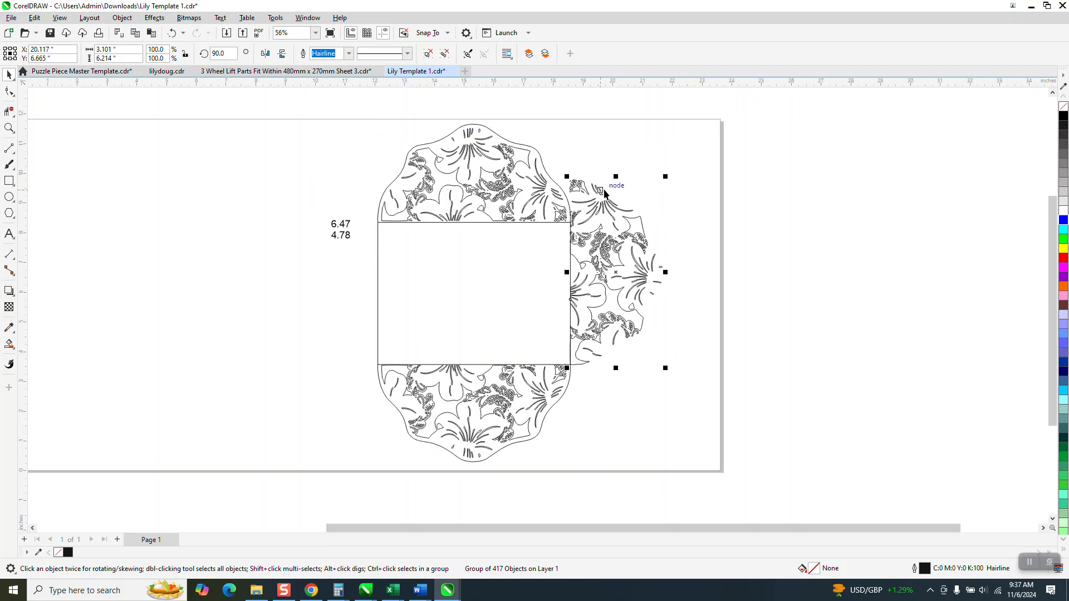
Undo the rotated lily artwork copy's scaling, placement and rotation, and delete the copy
drag(667, 176, 657, 214)
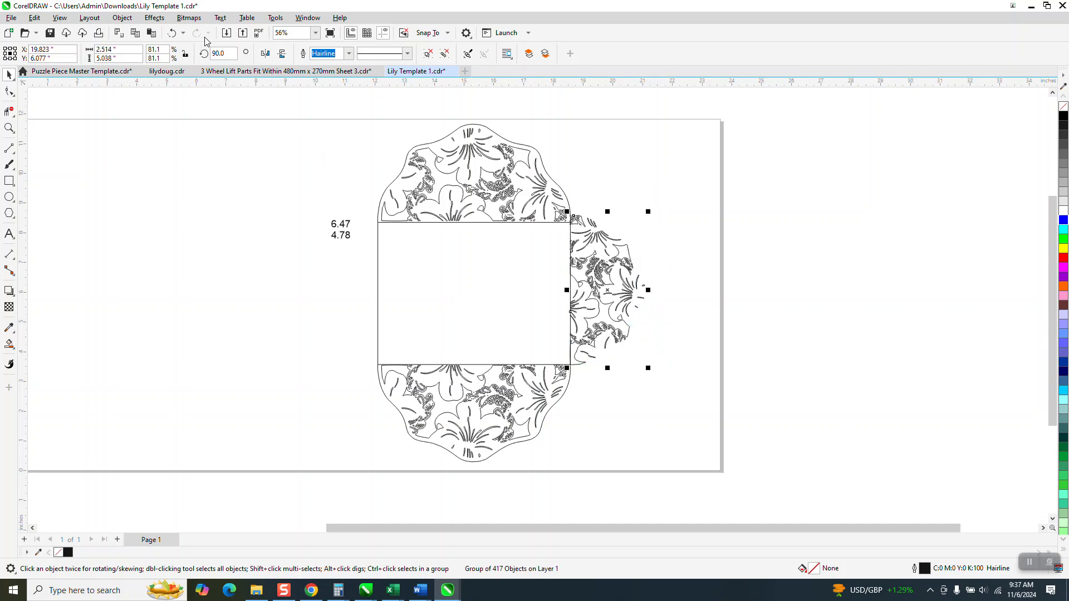
click(172, 34)
click(172, 35)
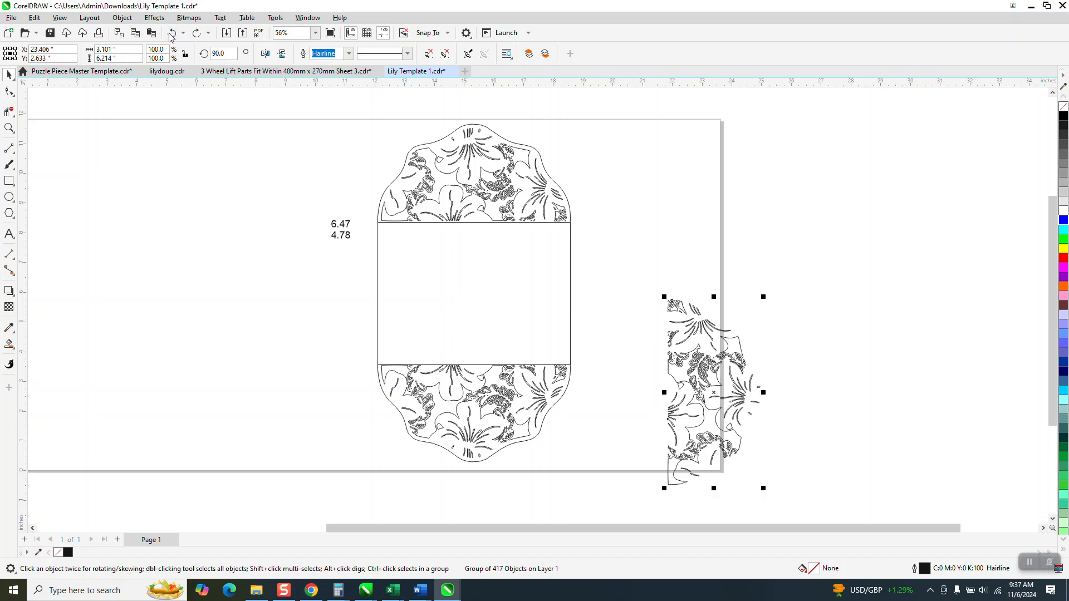
click(171, 34)
click(703, 378)
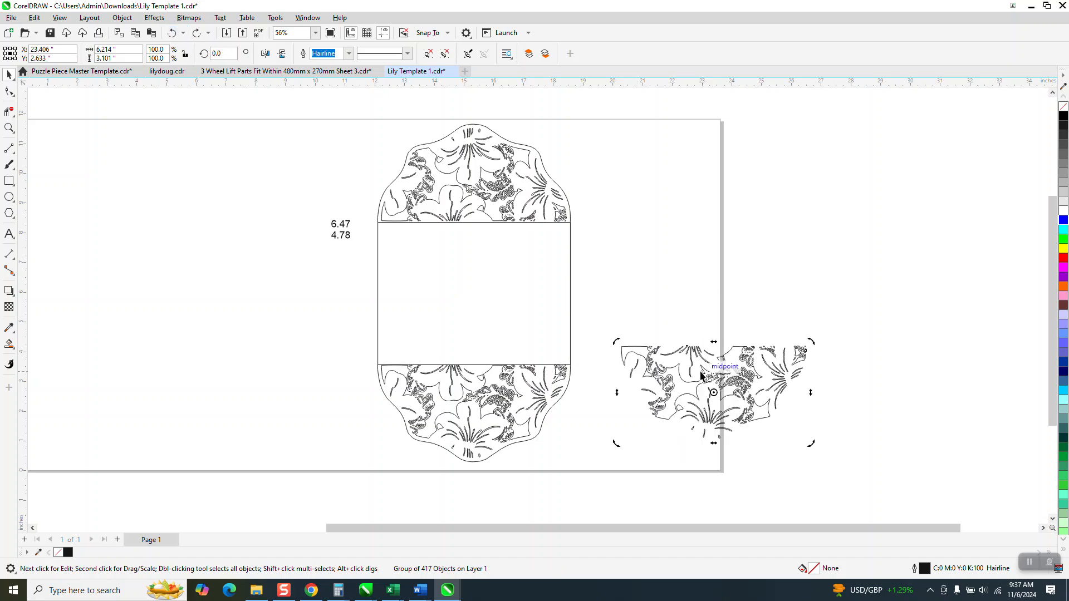
key(Delete)
Duplicate the complete lower flap including its outline and move the copy horizontally to X 23.845 inches, clear of the template
drag(460, 432, 624, 479)
key(Right)
key(Right)
key(Right)
key(Right)
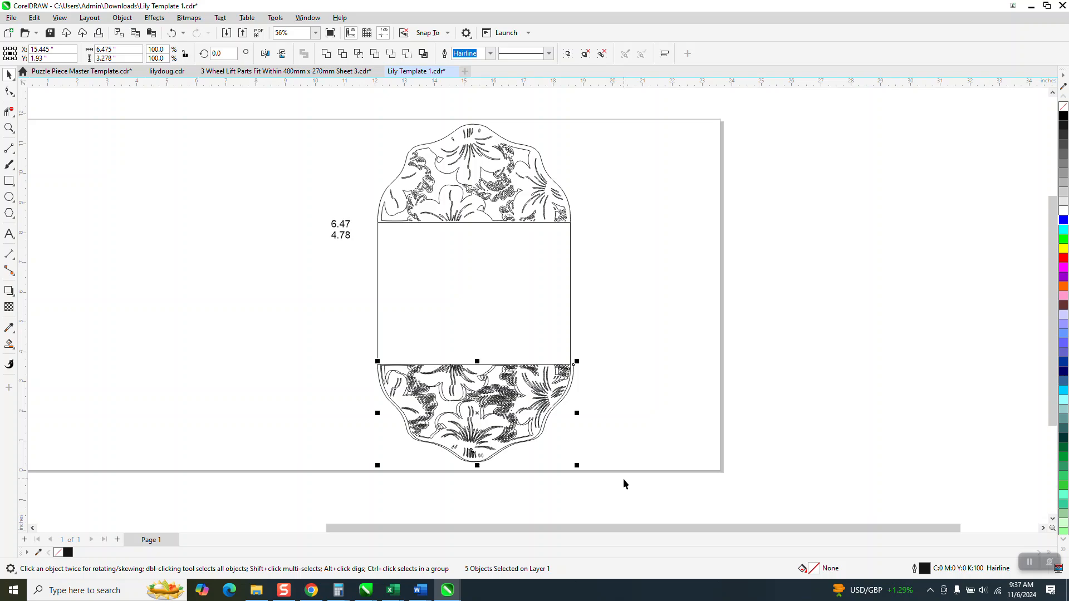
key(Right)
key(Right)
key(Right)
key(Right)
key(Right)
key(Right)
key(Right)
key(Right)
key(Right)
key(Right)
key(Right)
key(Right)
key(Right)
key(Right)
key(Right)
key(Right)
key(Right)
key(Right)
key(Right)
key(Right)
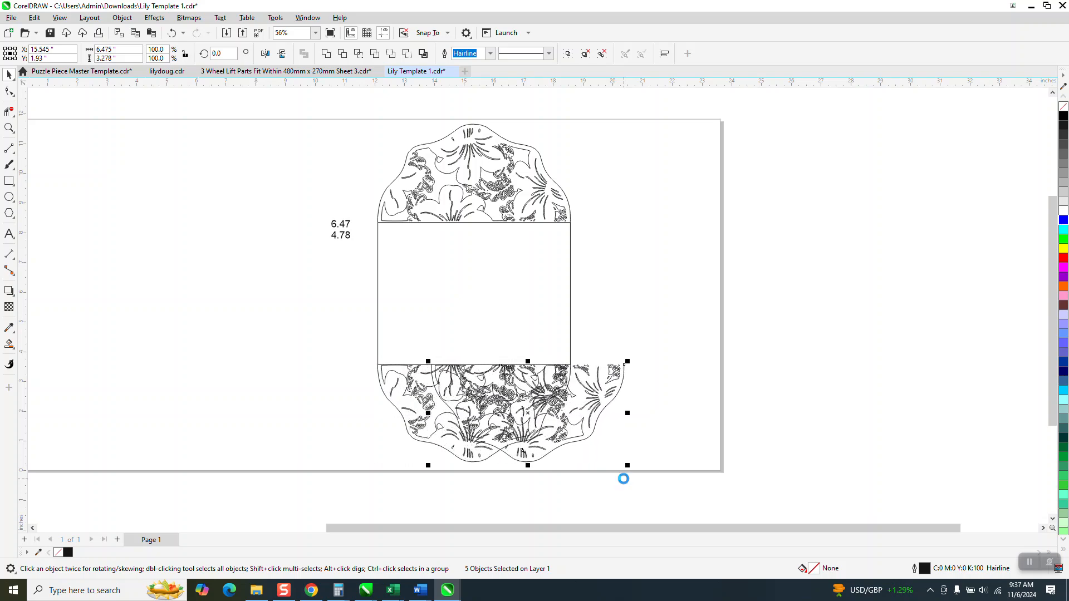
key(Right)
key(Right)
key(Right)
key(Right)
key(Right)
key(Right)
key(Right)
key(Right)
key(Right)
key(Right)
key(Right)
key(Right)
key(Right)
key(Right)
key(Right)
key(Right)
key(Right)
key(Right)
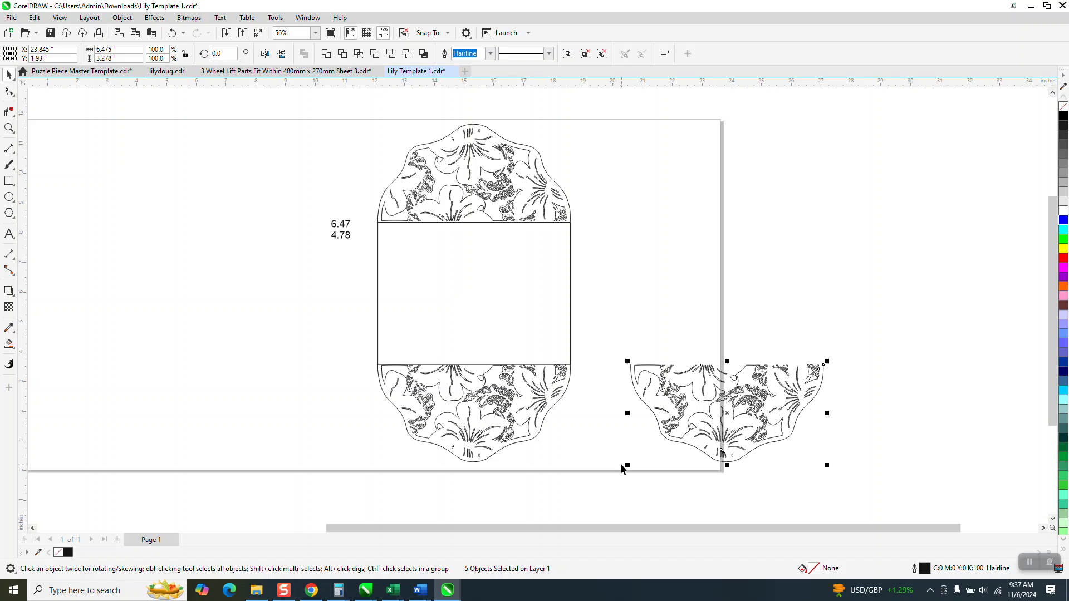
Group all objects of the duplicated flap and rotate the group 90 degrees
drag(610, 333, 897, 488)
key(ctrl+g)
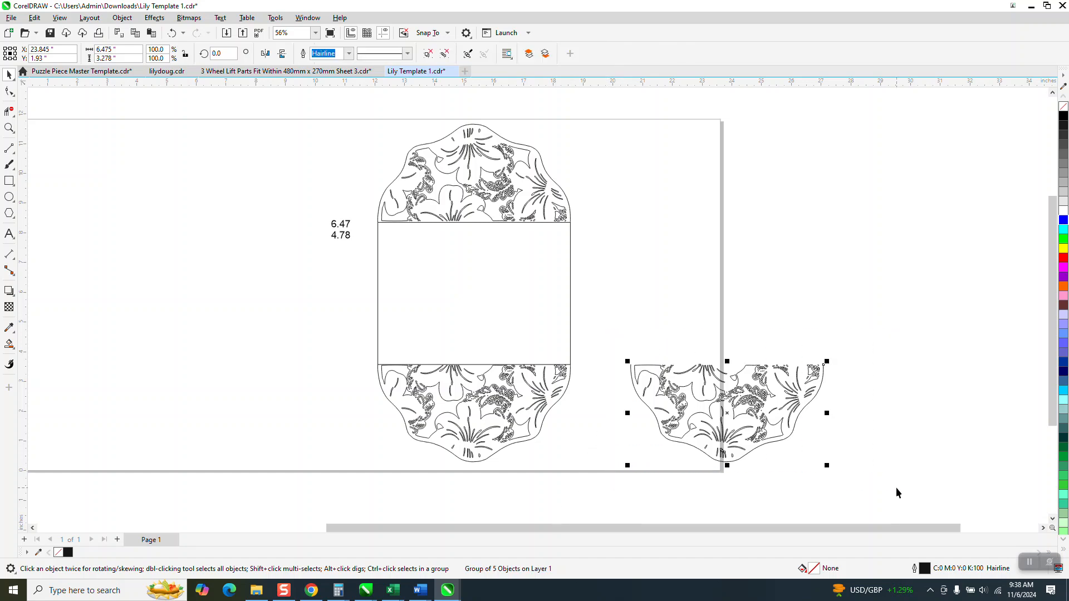
text(90)
key(Return)
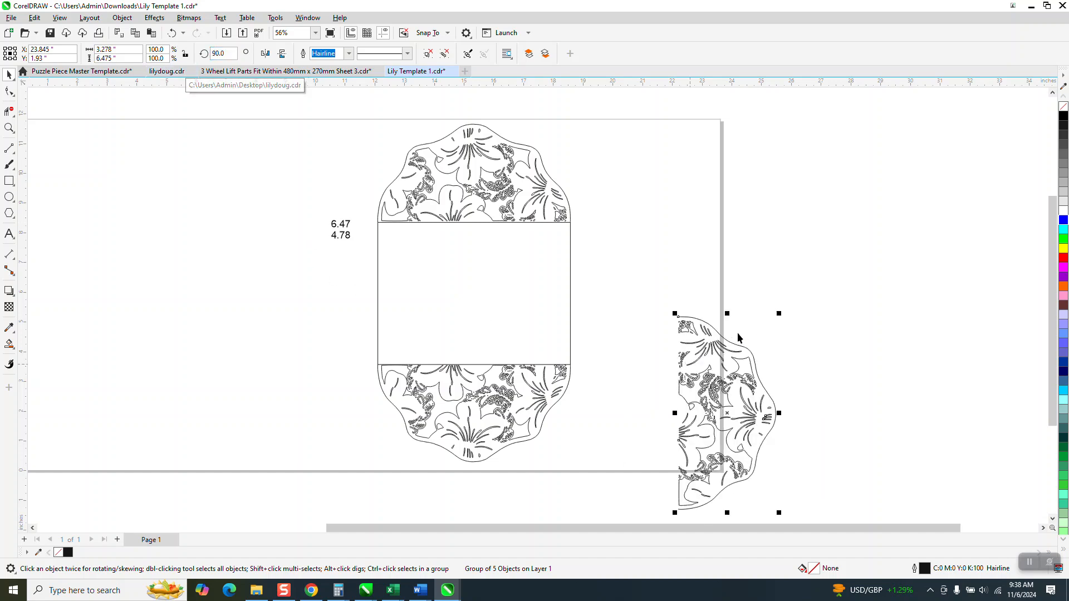
Snap the rotated flap to the rectangle's lower right corner and shrink it to about 2.388 inches wide
drag(779, 314, 757, 355)
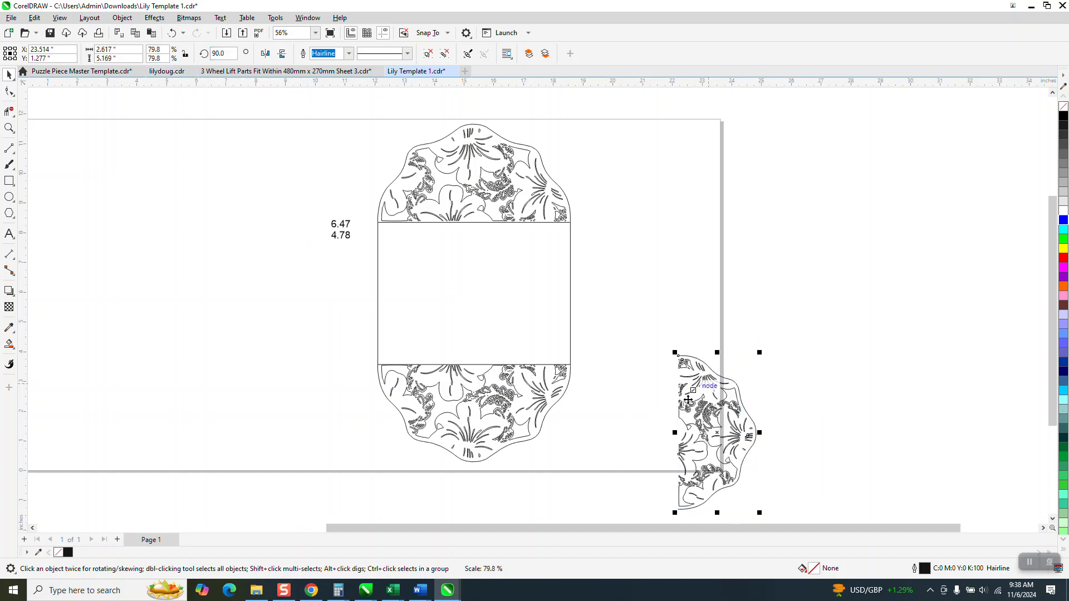
drag(677, 507, 567, 362)
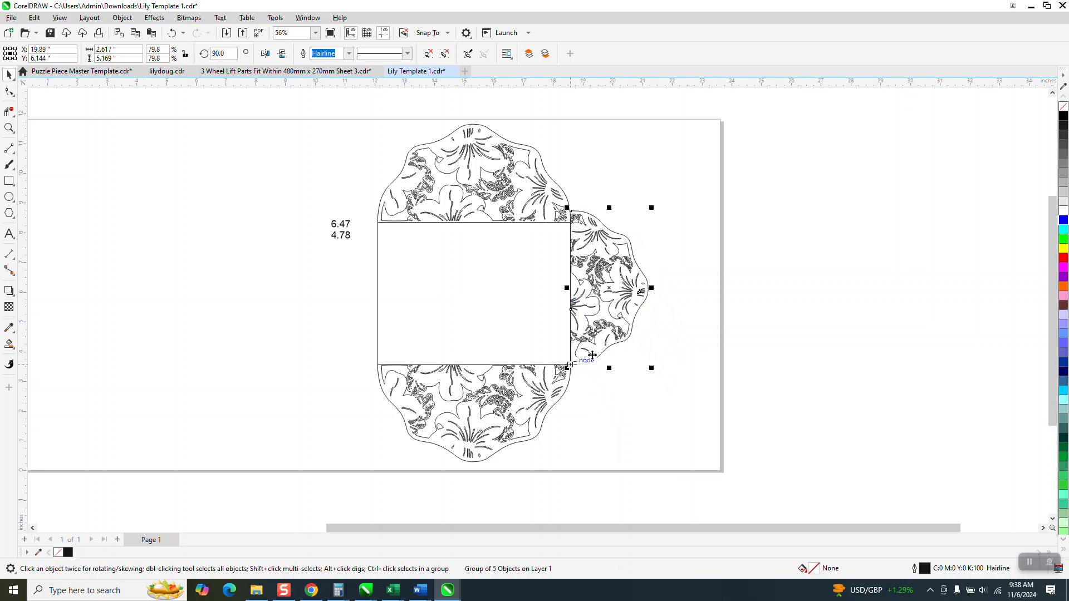
click(9, 128)
click(574, 375)
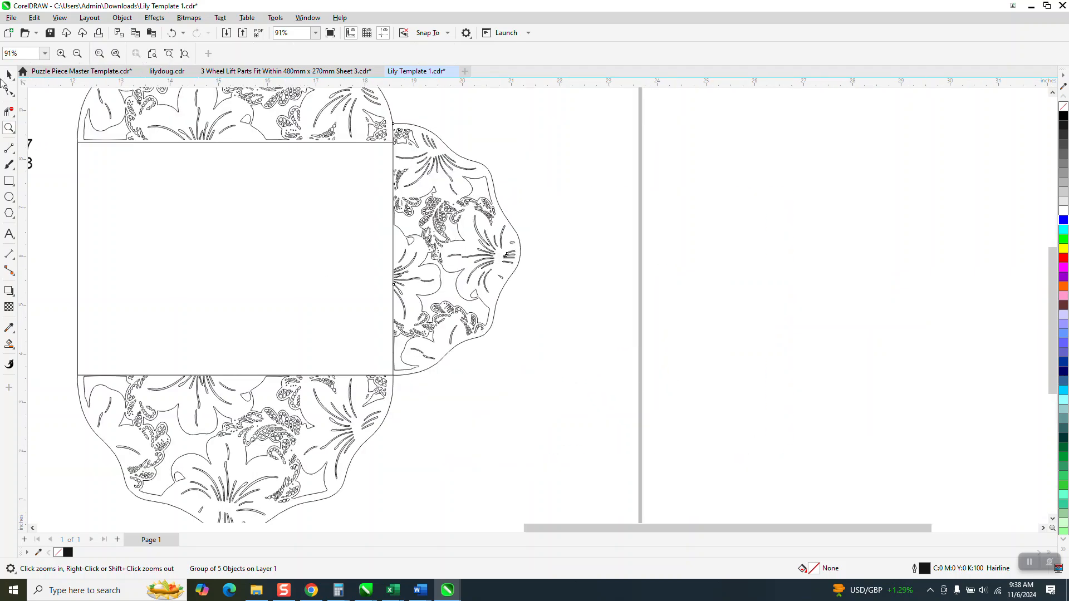
click(9, 75)
drag(526, 122, 452, 133)
Reduce the side flap's height to about 4.771 inches so its upper end meets the rectangle's upper right corner, and check its lower end
click(9, 128)
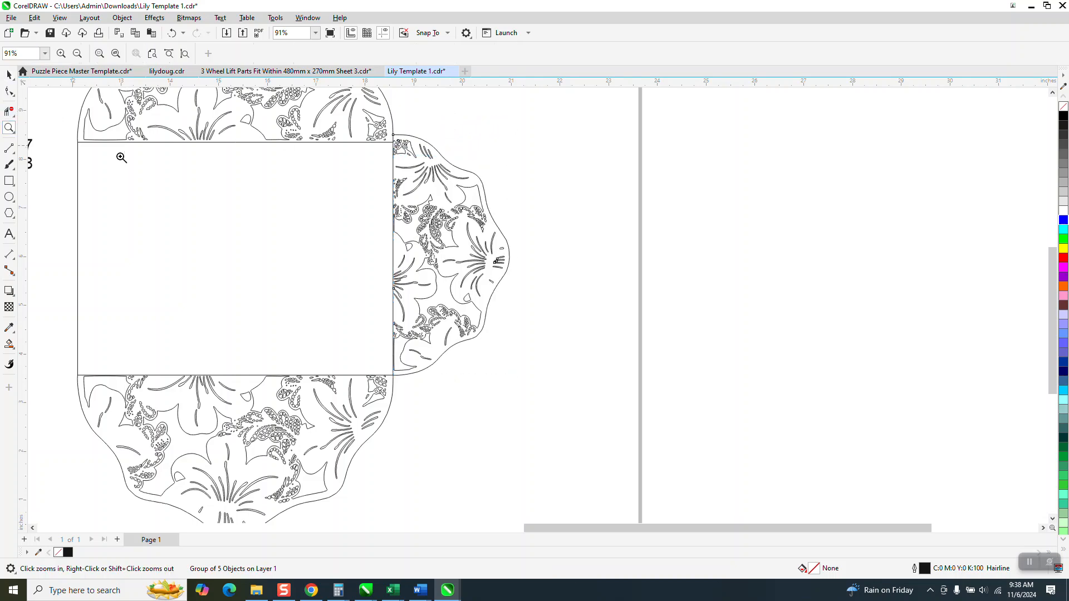
drag(372, 125, 610, 226)
key(space)
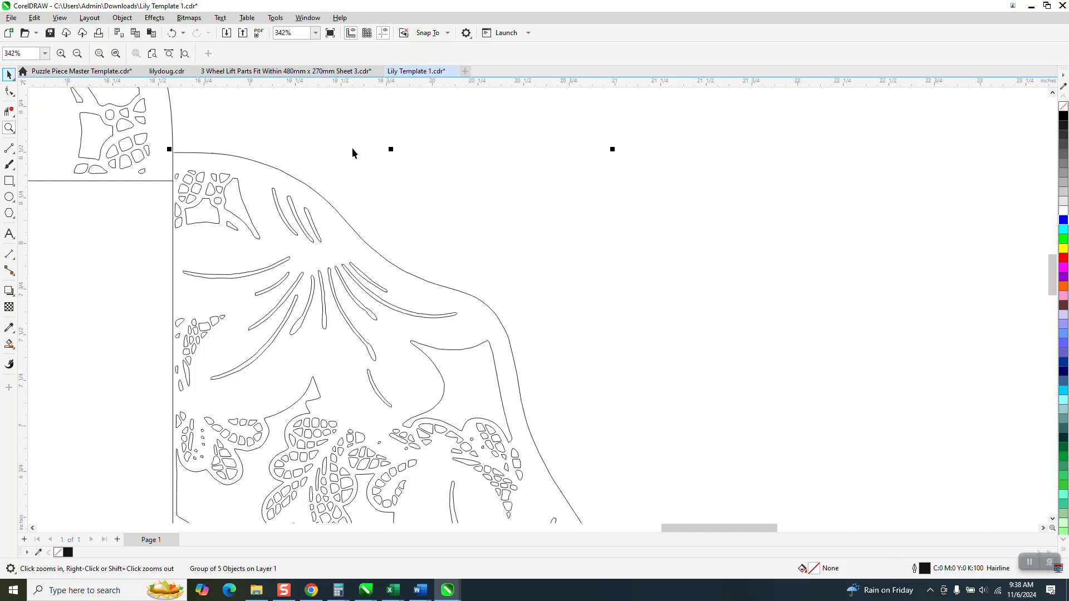
drag(392, 150, 390, 179)
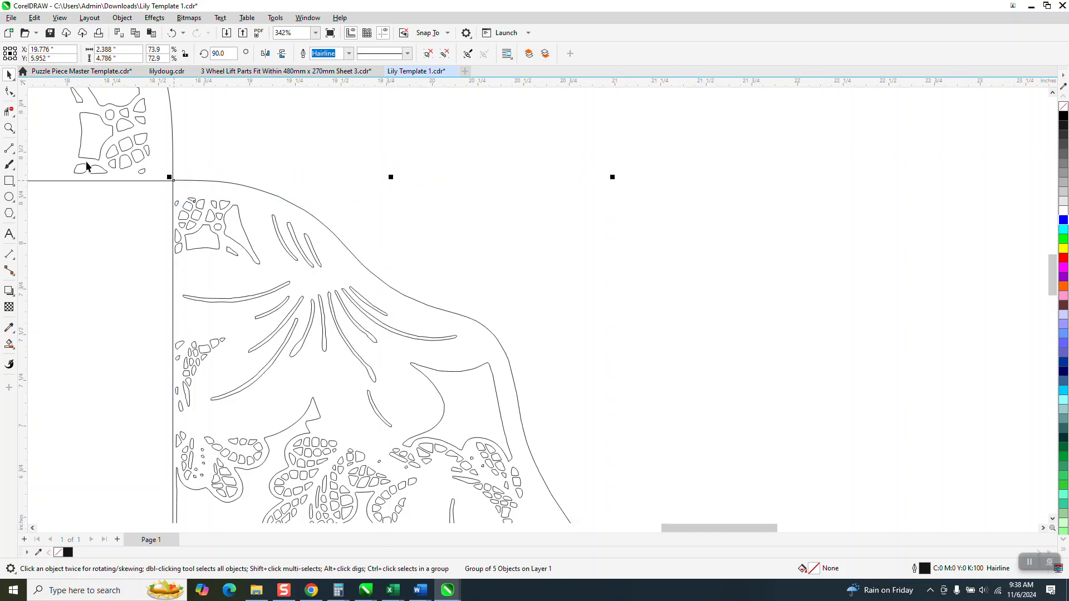
drag(391, 176, 391, 179)
scroll(390, 169, down, 2)
scroll(390, 170, down, 2)
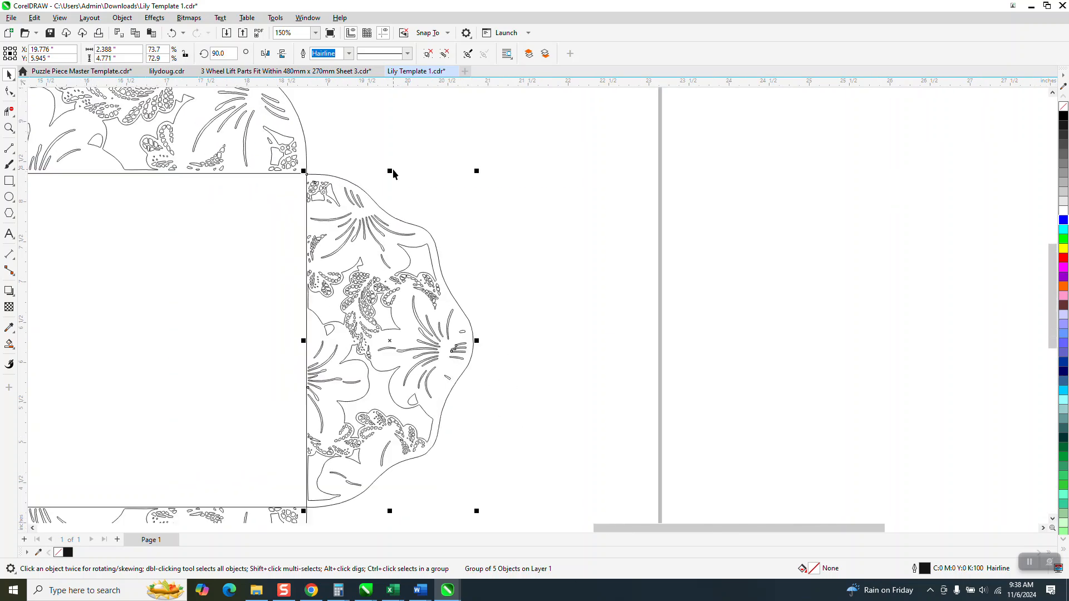
scroll(523, 220, down, 1)
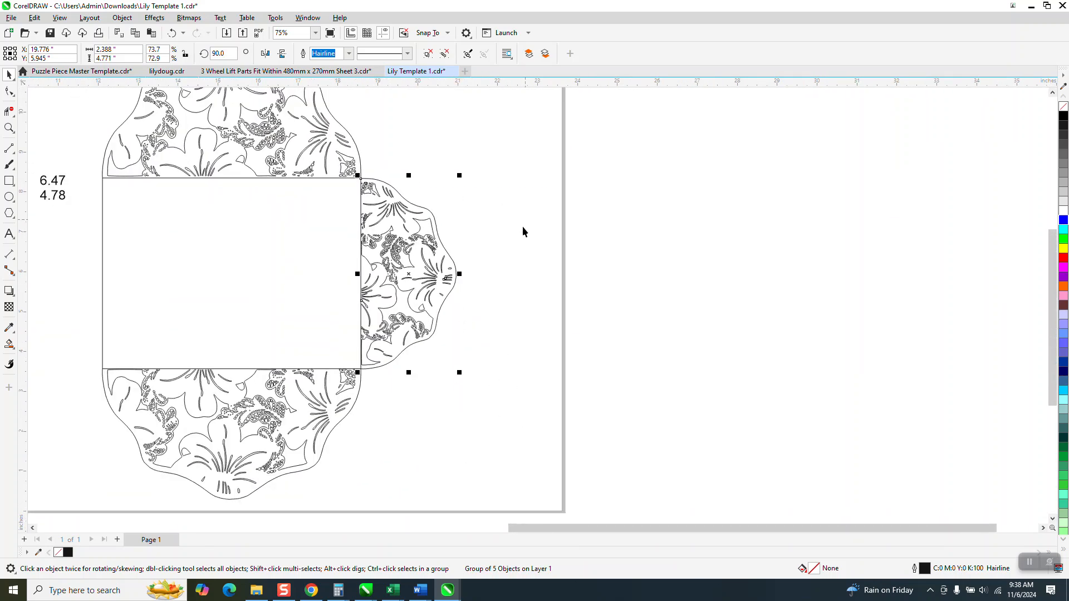
click(9, 127)
drag(359, 366, 382, 380)
scroll(349, 312, down, 6)
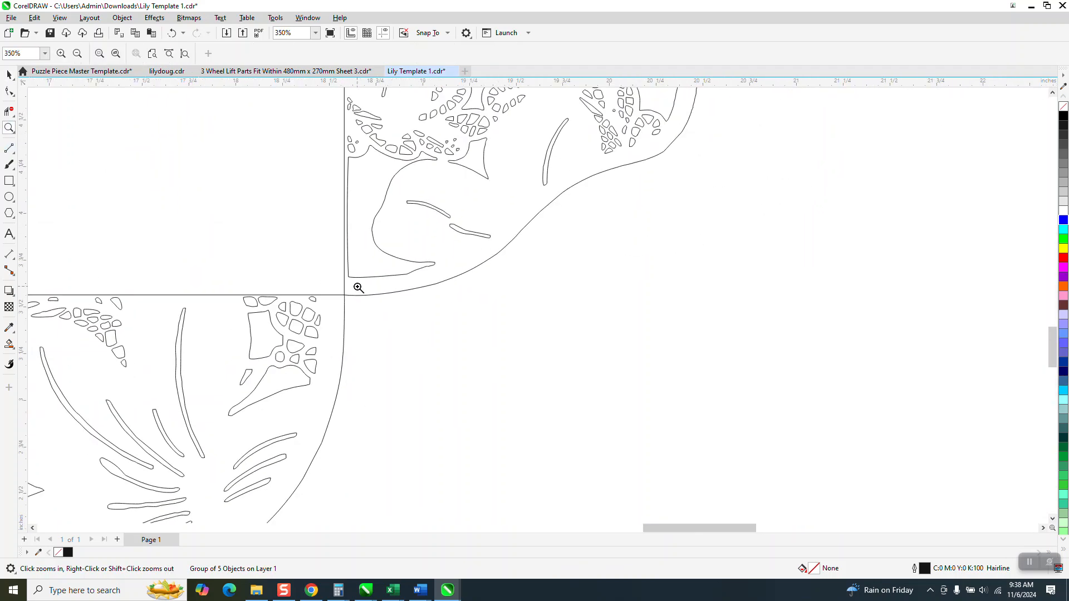
Place a horizontally mirrored copy of the side flap against the rectangle's left edge and delete the 6.47 and 4.78 size notes
click(9, 74)
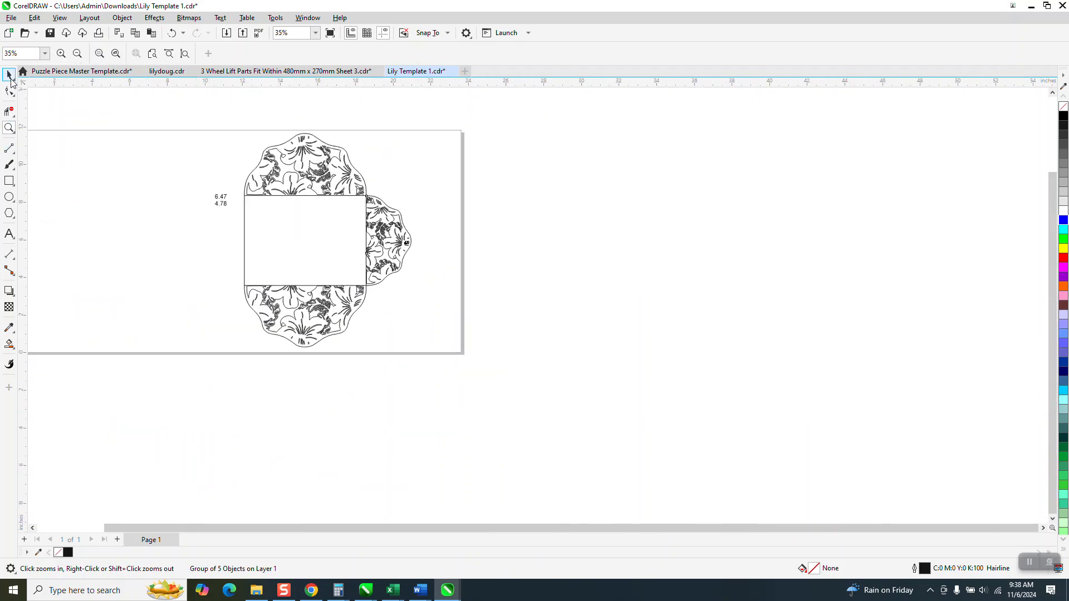
click(392, 226)
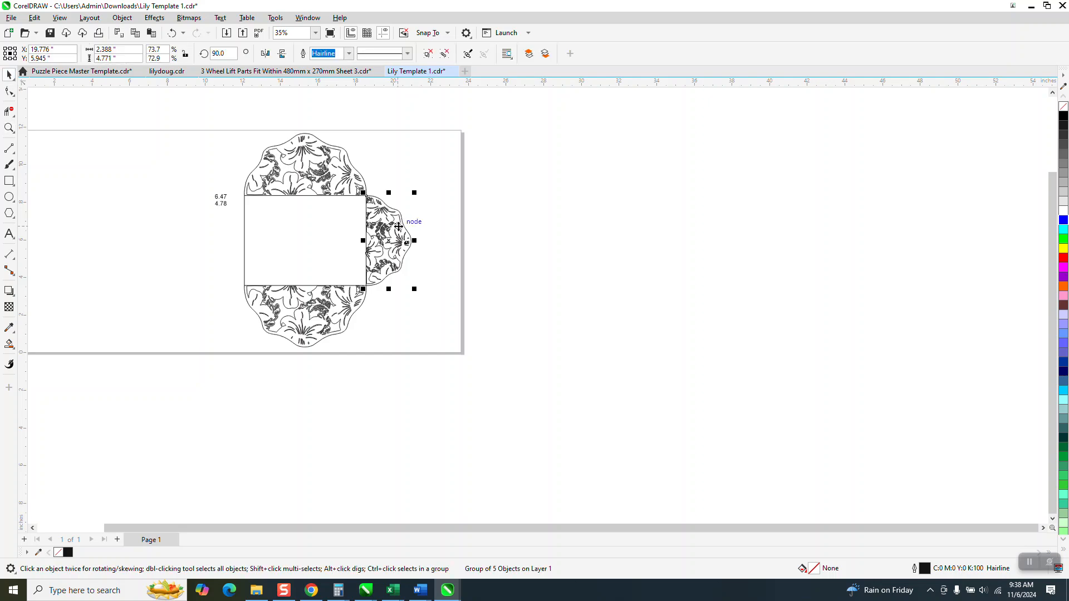
click(267, 52)
drag(413, 287, 244, 281)
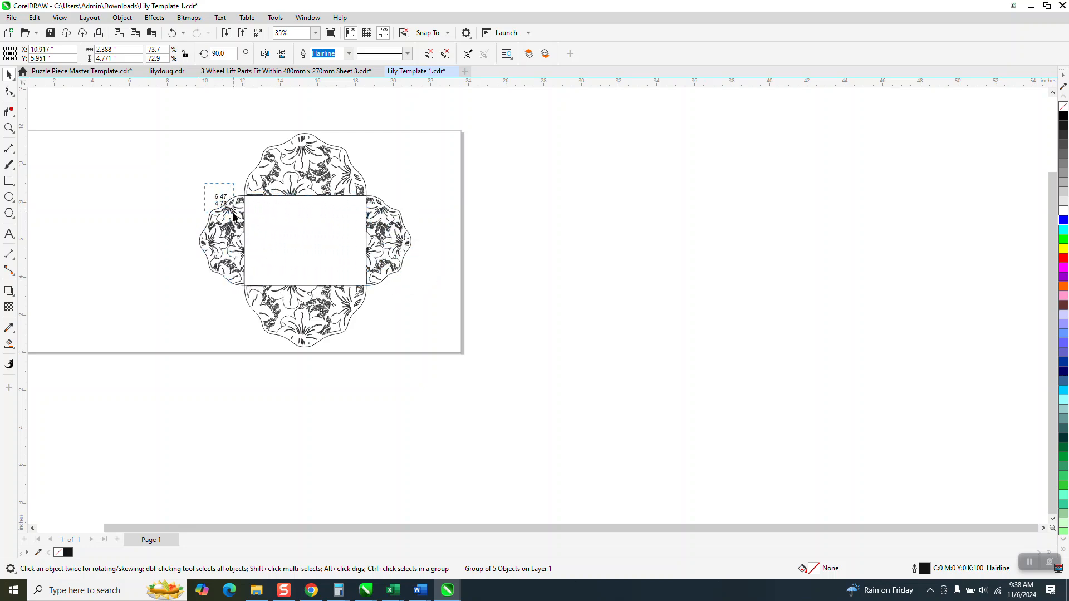
click(233, 213)
key(Delete)
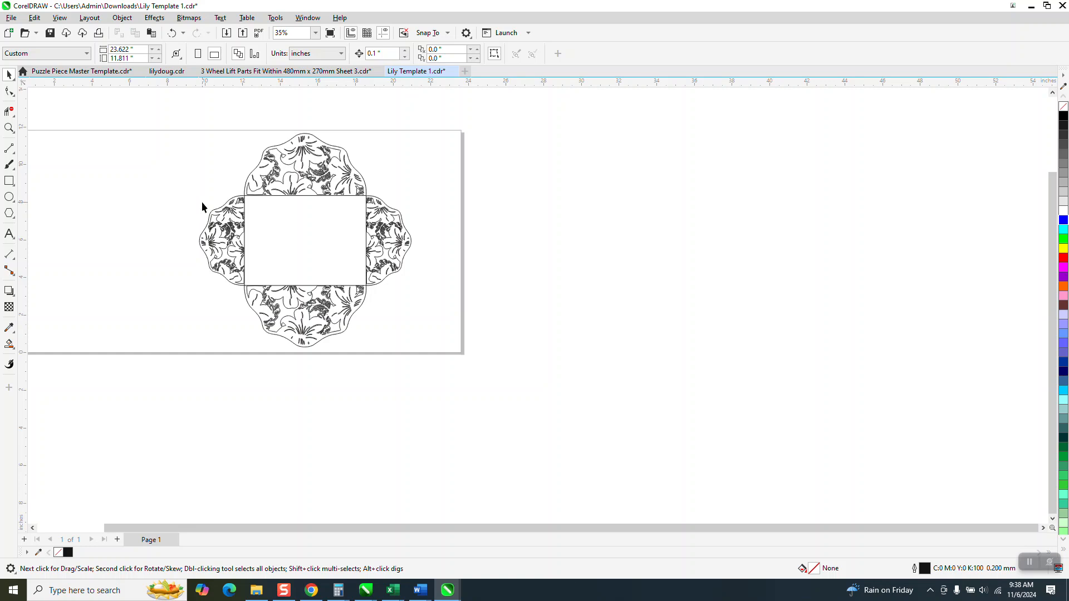
Snap the left flap outline's upper end to the rectangle's upper left corner
click(8, 128)
drag(228, 189, 254, 207)
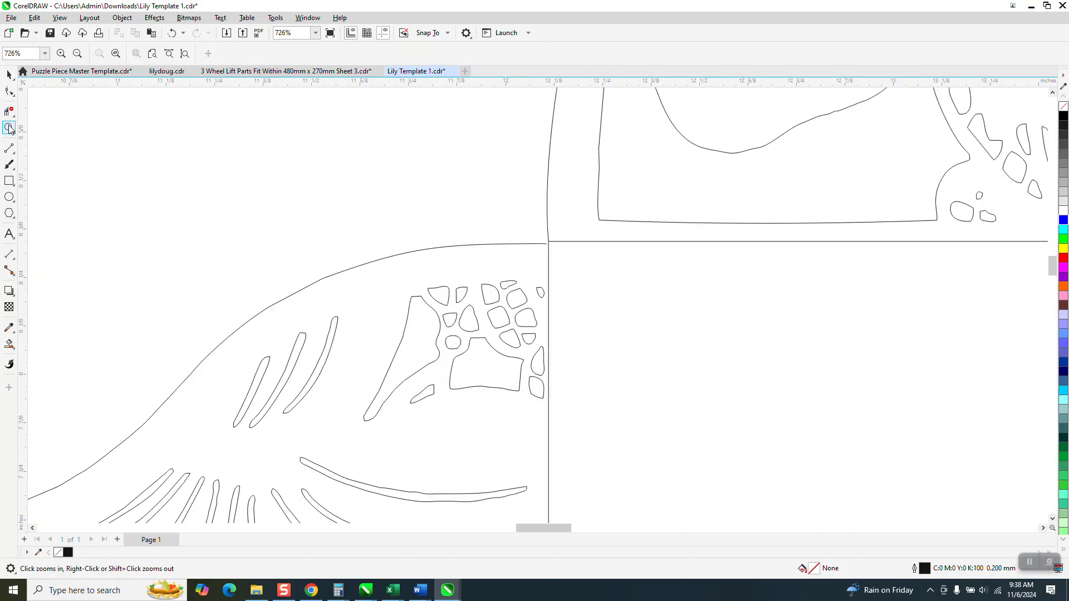
drag(506, 234, 607, 292)
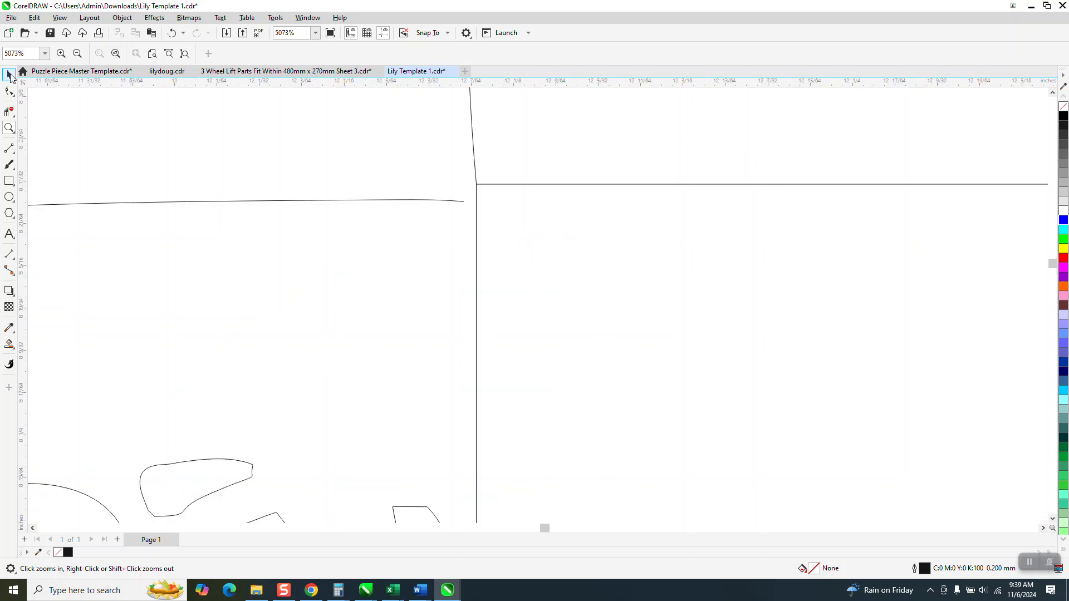
click(9, 74)
drag(463, 201, 478, 185)
scroll(367, 202, down, 8)
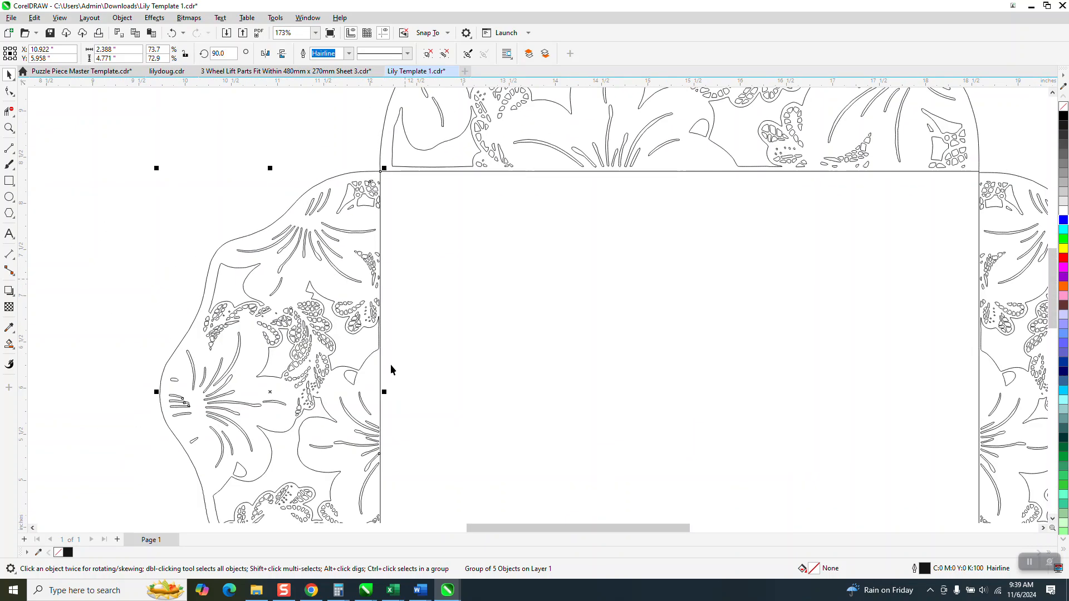
scroll(391, 356, down, 2)
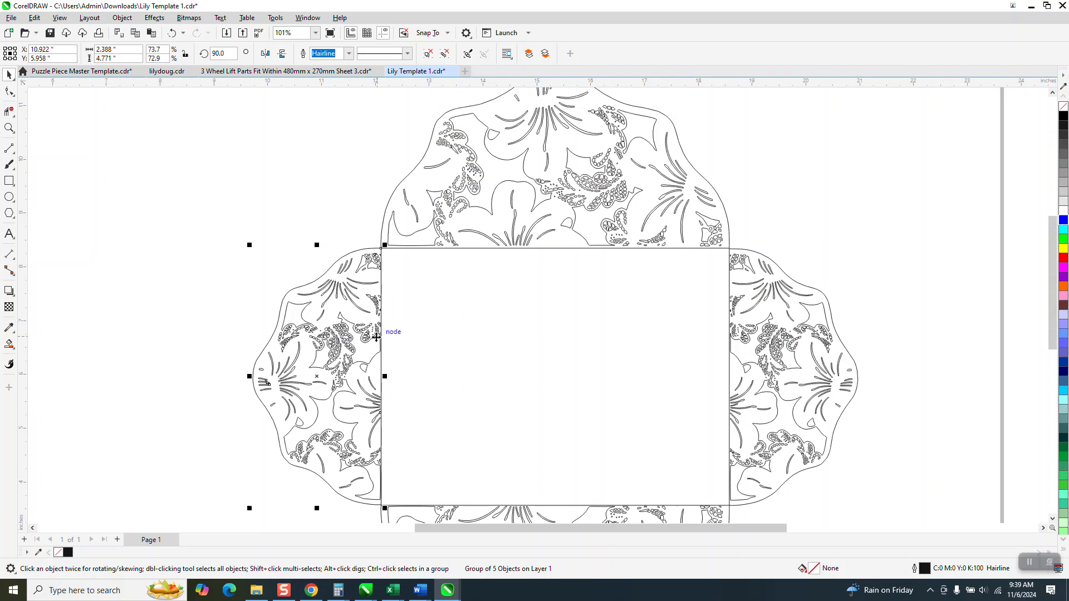
Inspect the left flap's lower end at the rectangle's lower left corner and ungroup the flap
click(10, 129)
click(401, 324)
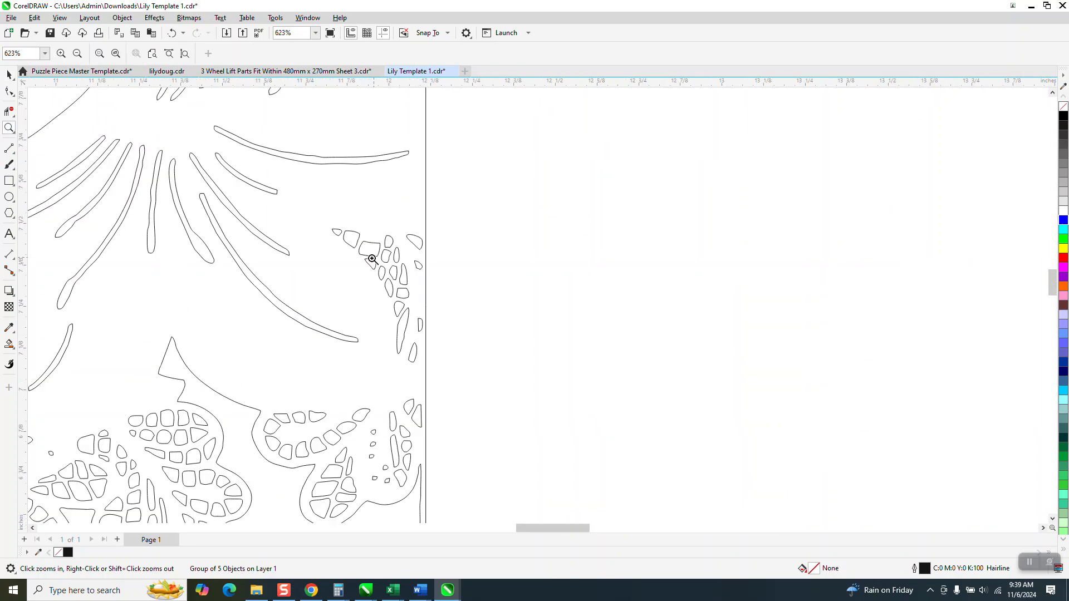
scroll(372, 259, down, 5)
drag(369, 480, 395, 509)
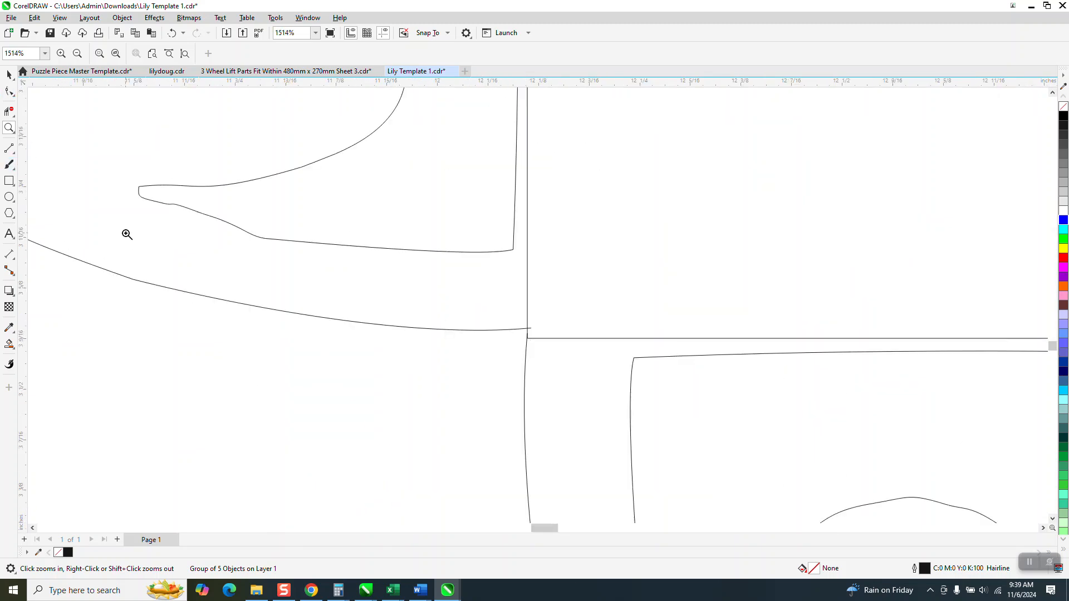
click(9, 92)
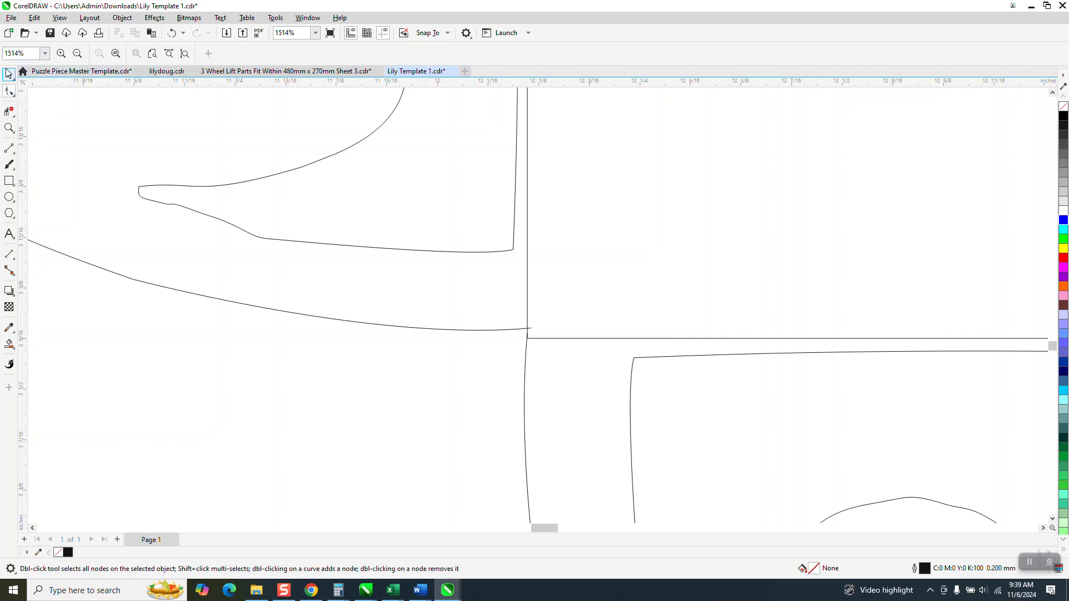
click(8, 74)
click(151, 190)
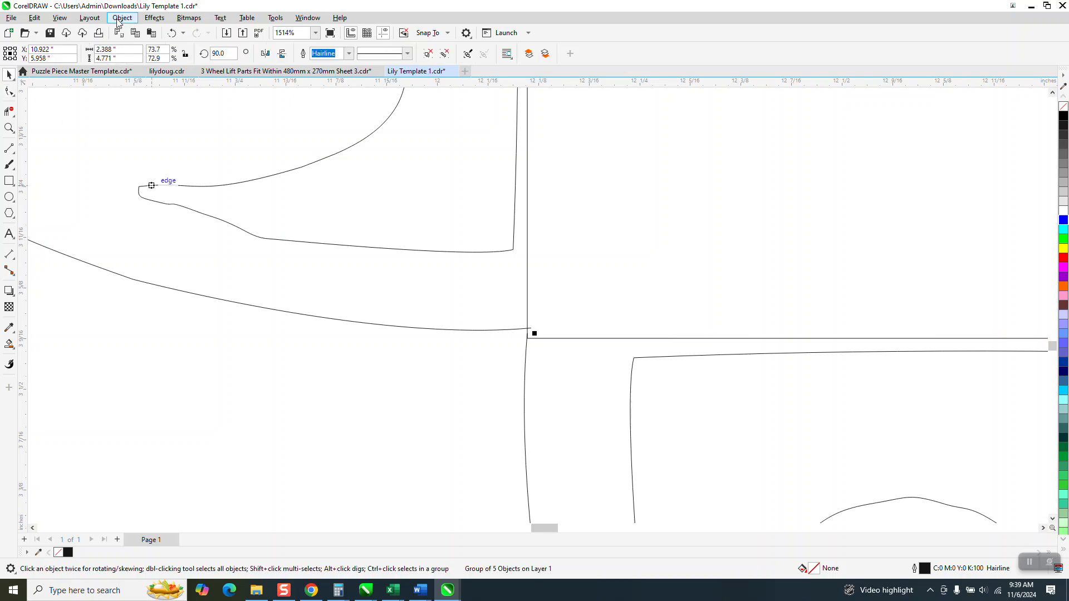
click(122, 17)
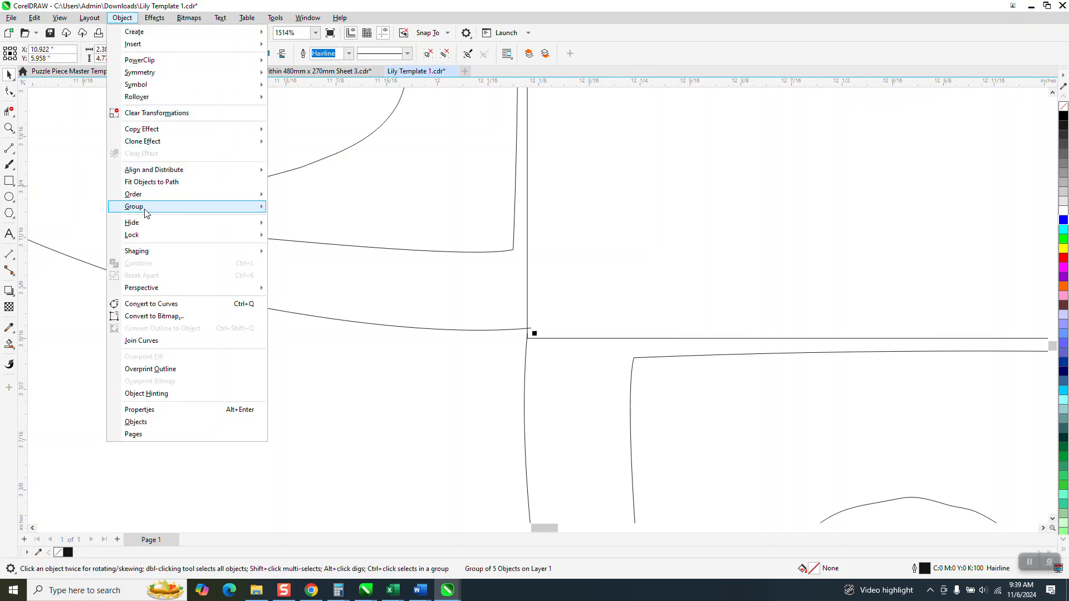
click(306, 221)
Snap the left flap outline's lower end node onto the node at the rectangle's lower left corner
click(9, 91)
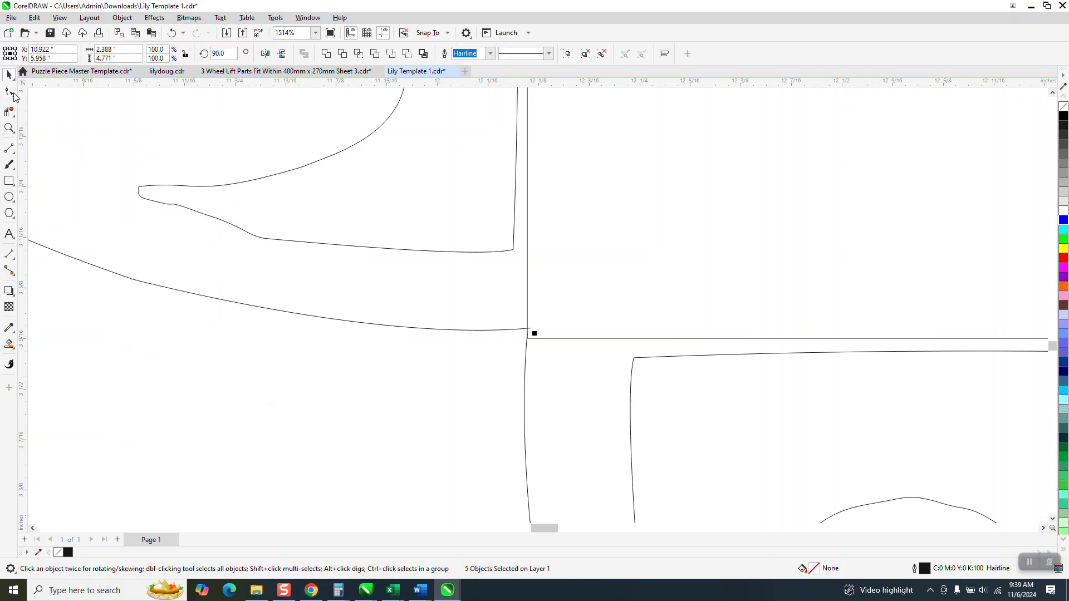
click(531, 330)
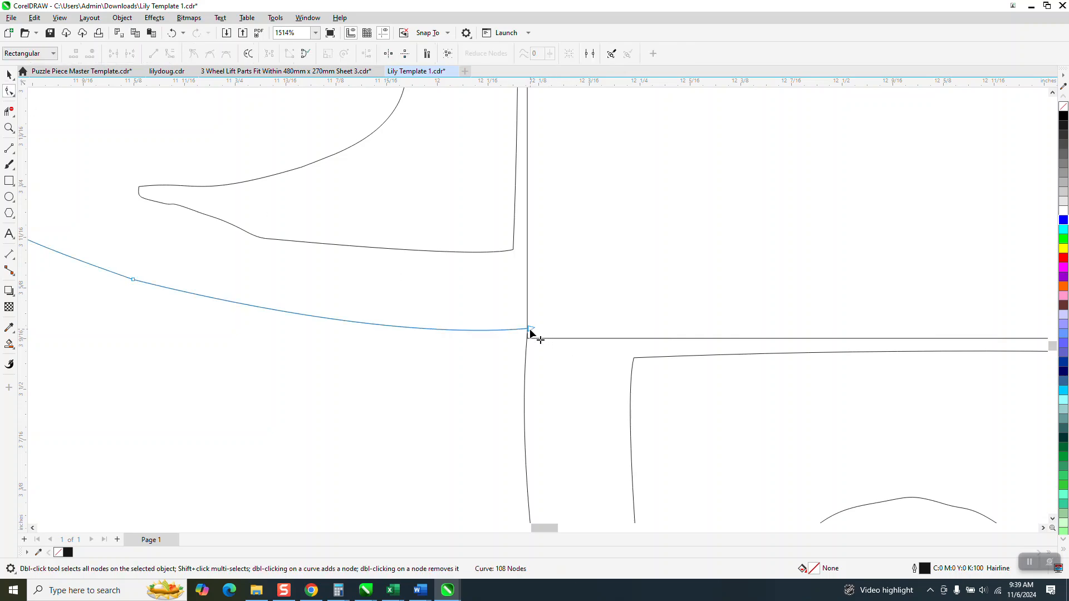
click(532, 330)
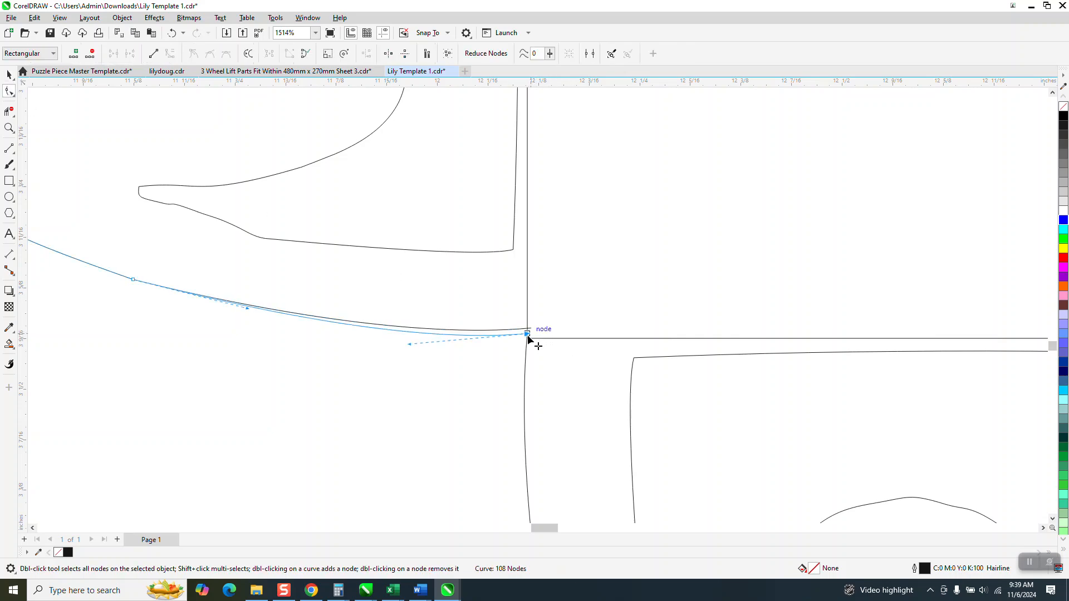
scroll(390, 332, down, 2)
scroll(396, 332, down, 4)
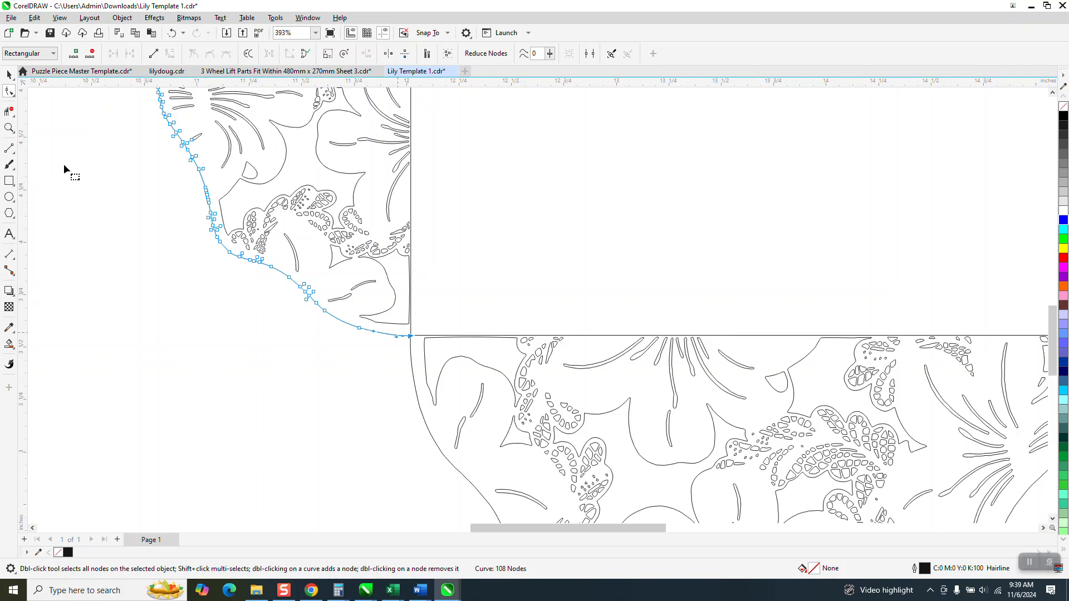
Delete the 6.47 by 4.78 inch center rectangle between the flaps
click(9, 74)
click(98, 202)
click(525, 208)
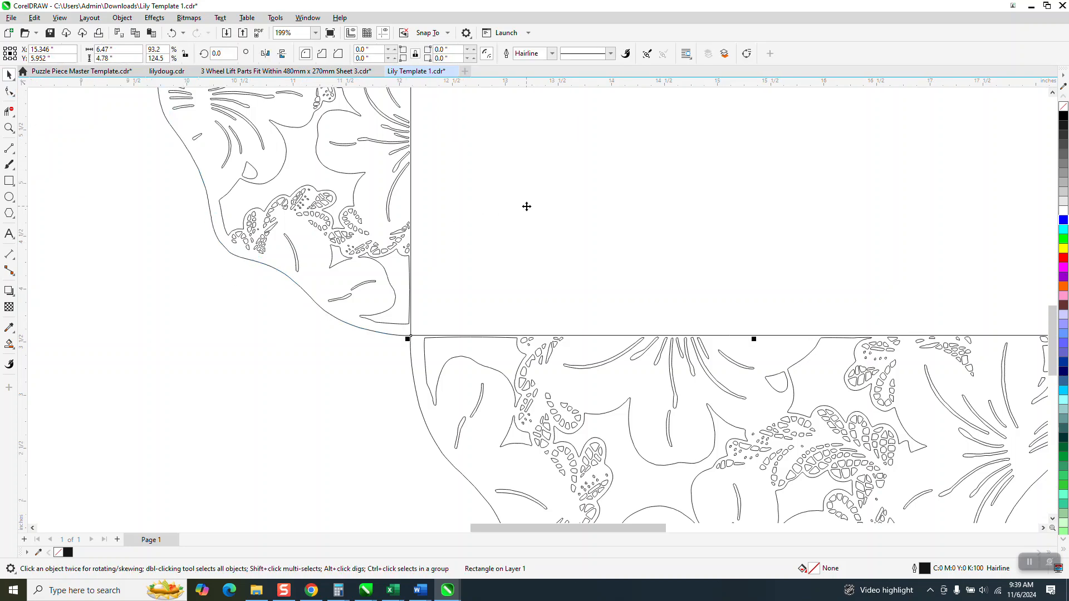
key(Delete)
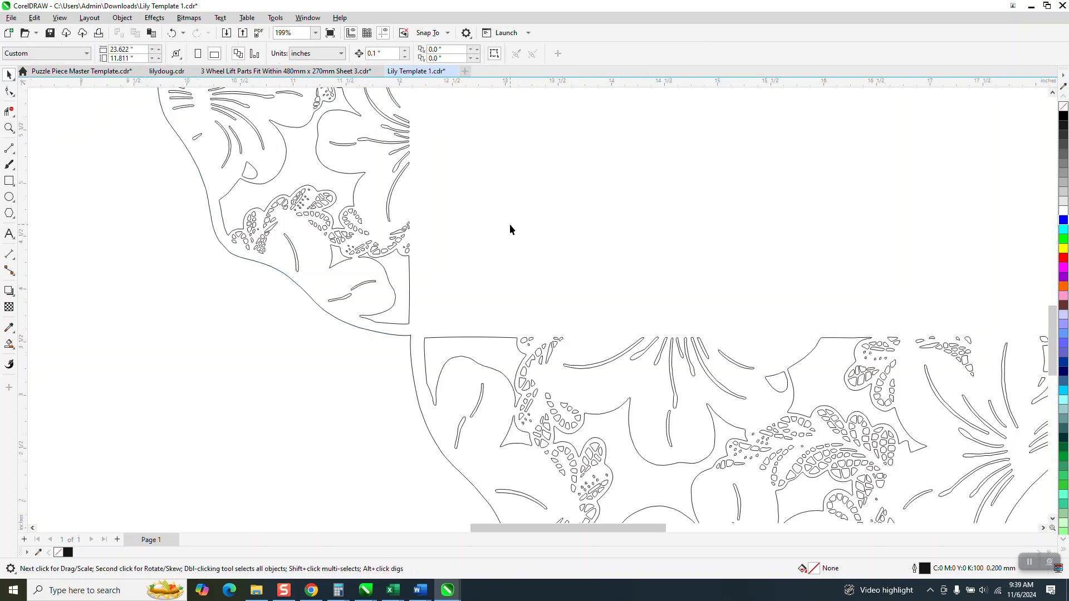
Trim the overlapping outline ends at the lower left corner with Virtual Segment Delete
click(9, 128)
drag(407, 321, 445, 365)
drag(380, 239, 414, 260)
click(9, 92)
scroll(404, 349, down, 1)
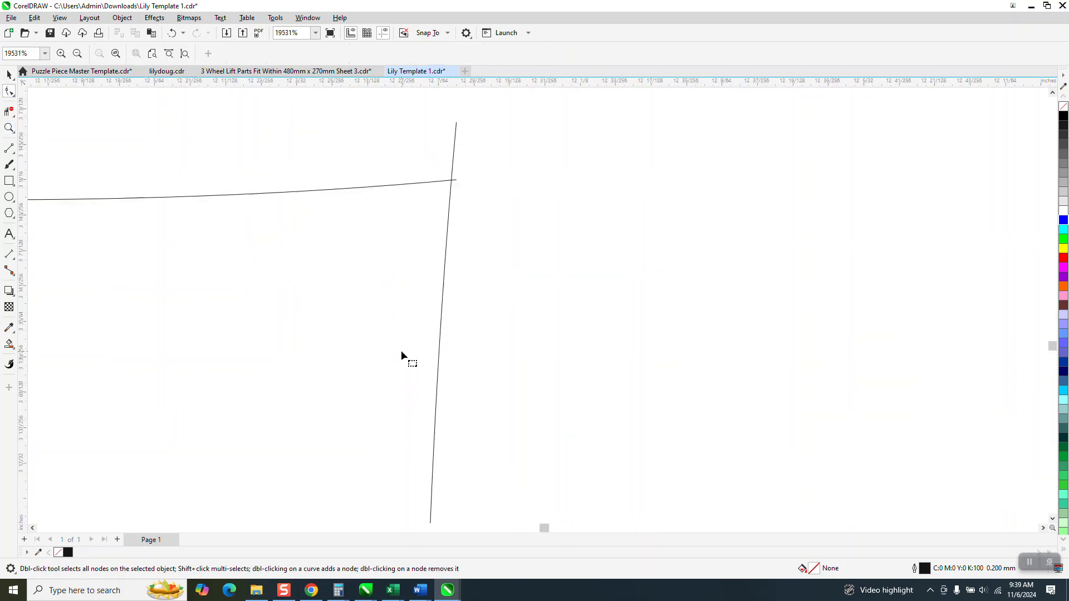
click(11, 114)
drag(463, 211, 462, 214)
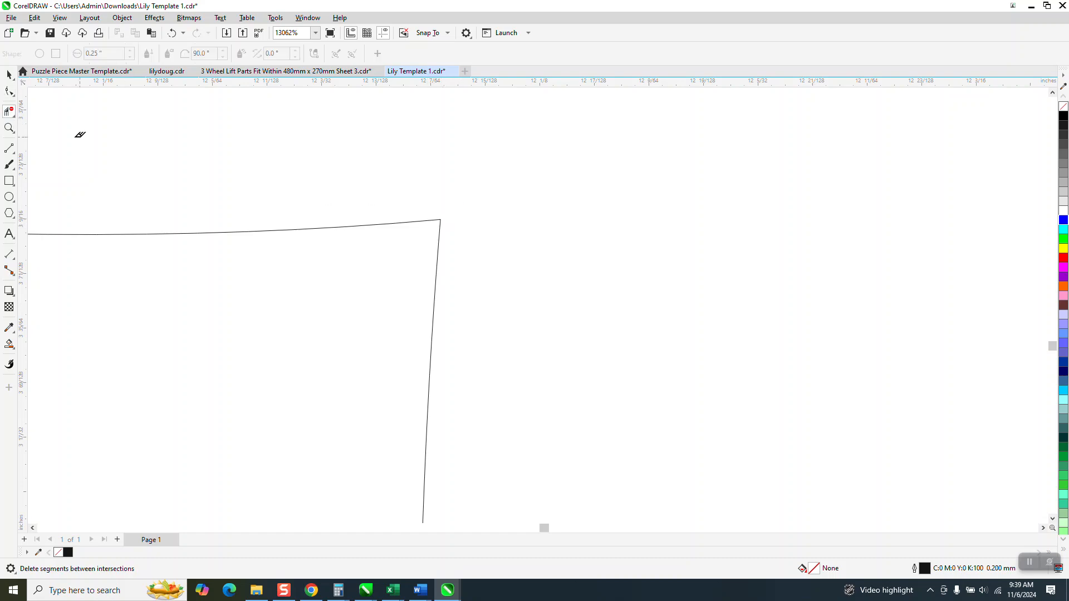
Join the left and lower flap outlines at the lower left corner with Join Curves, using Extend and a 0.1 inch gap tolerance
click(8, 127)
drag(408, 211, 519, 268)
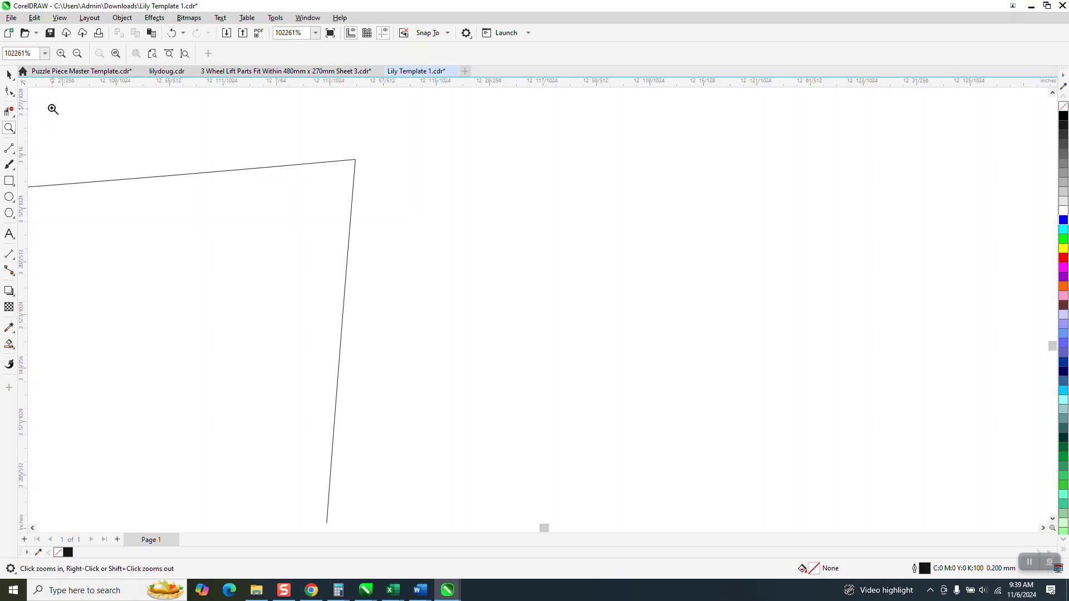
click(305, 165)
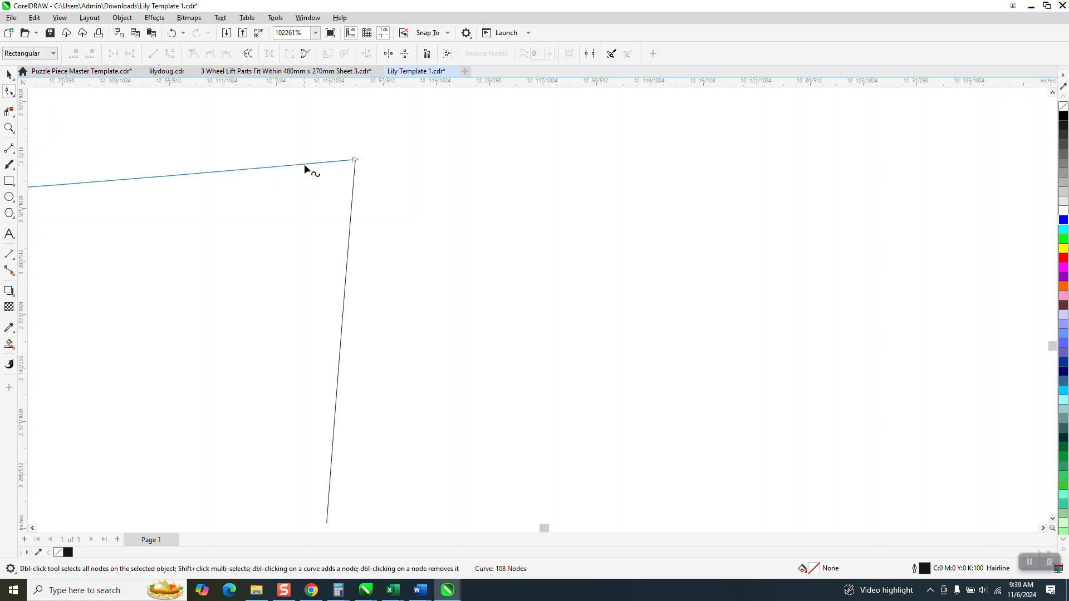
shift+click(352, 194)
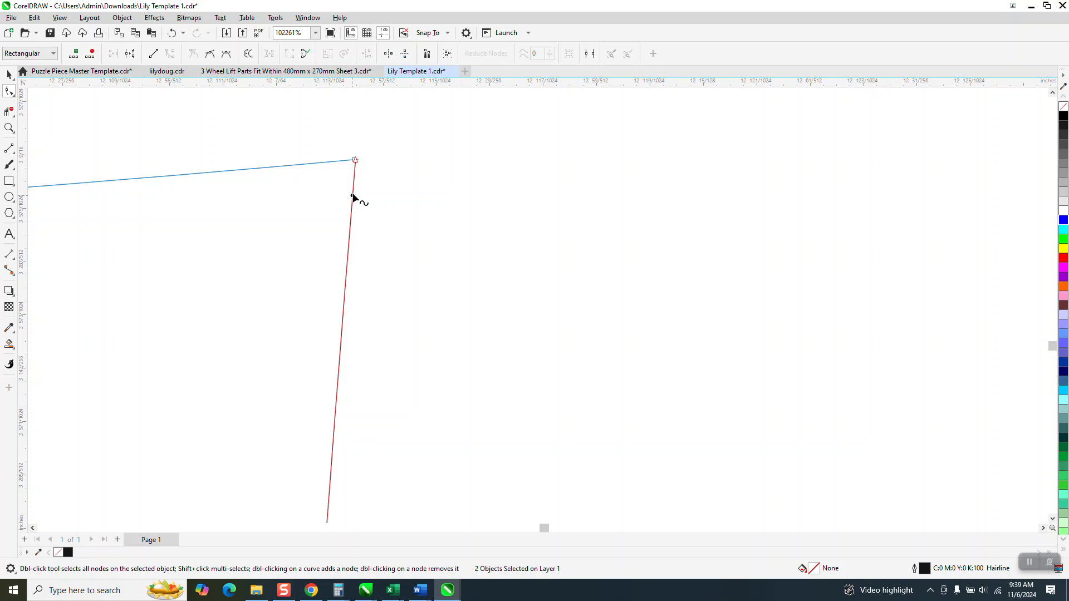
click(307, 17)
mouse_move(492, 166)
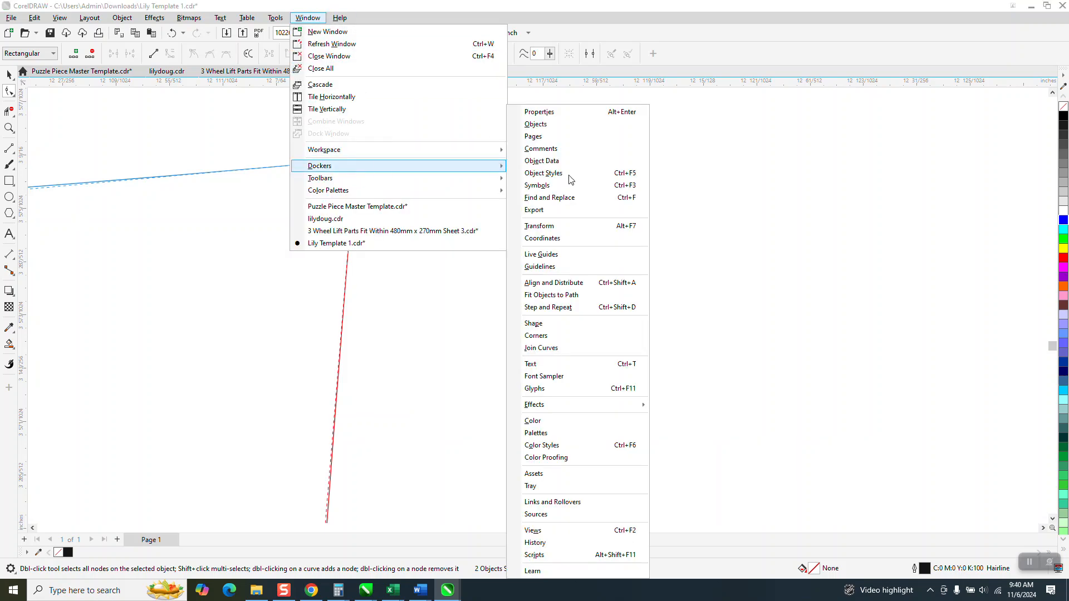
click(557, 348)
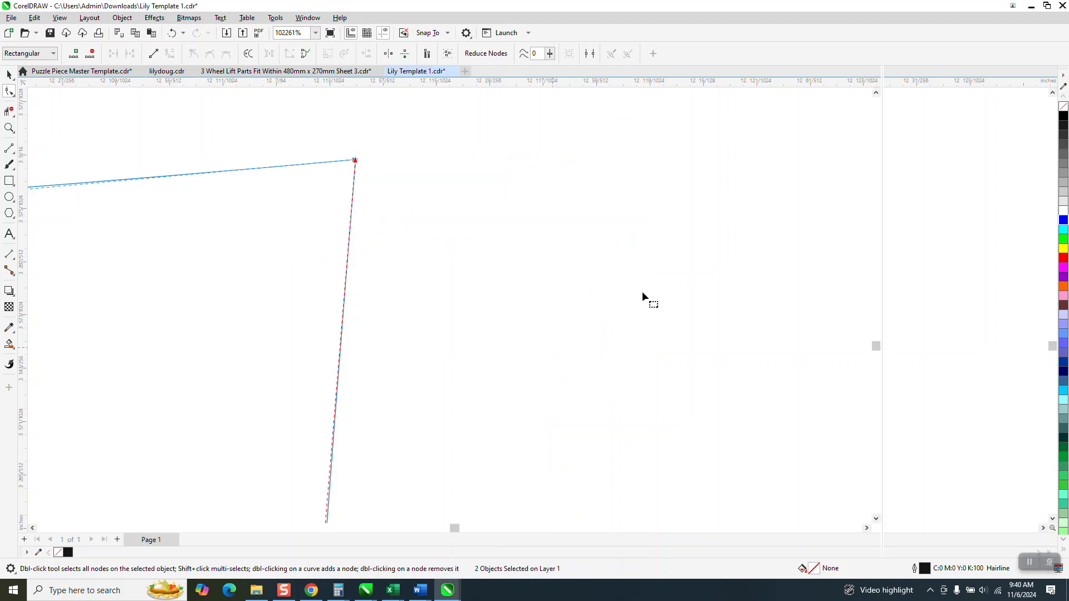
click(965, 177)
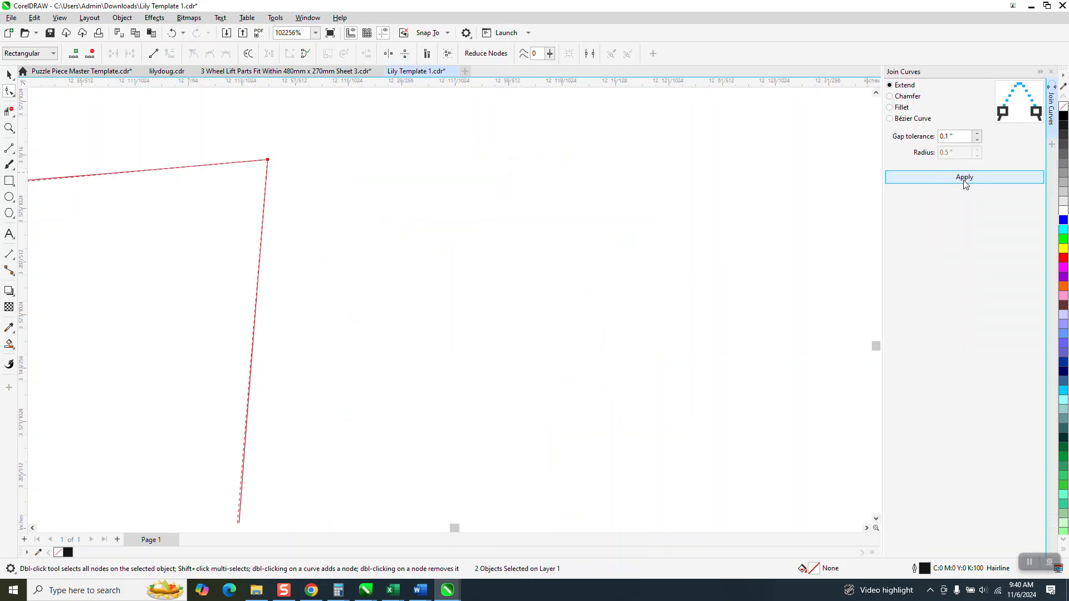
Trim the lower flap outline's end that overshoots the right flap outline at the lower right corner
scroll(390, 301, down, 3)
scroll(214, 245, down, 10)
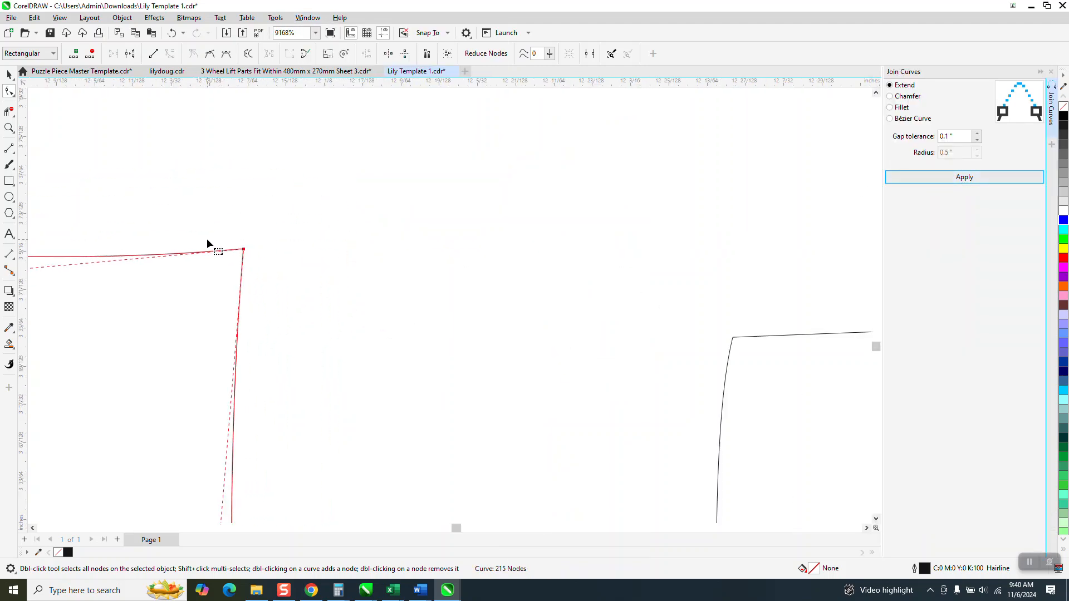
scroll(210, 267, down, 5)
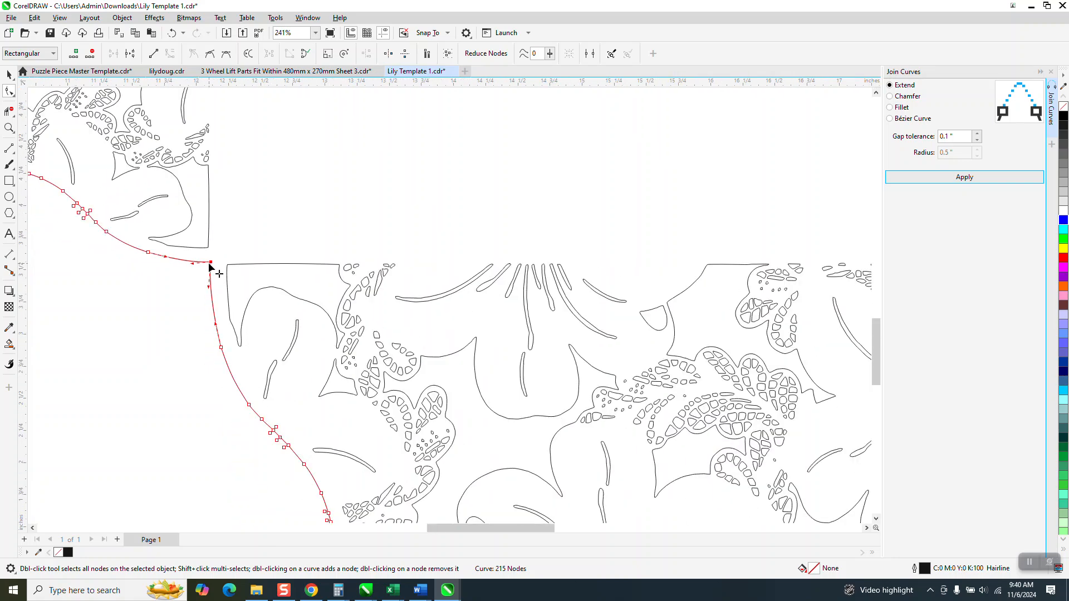
click(9, 127)
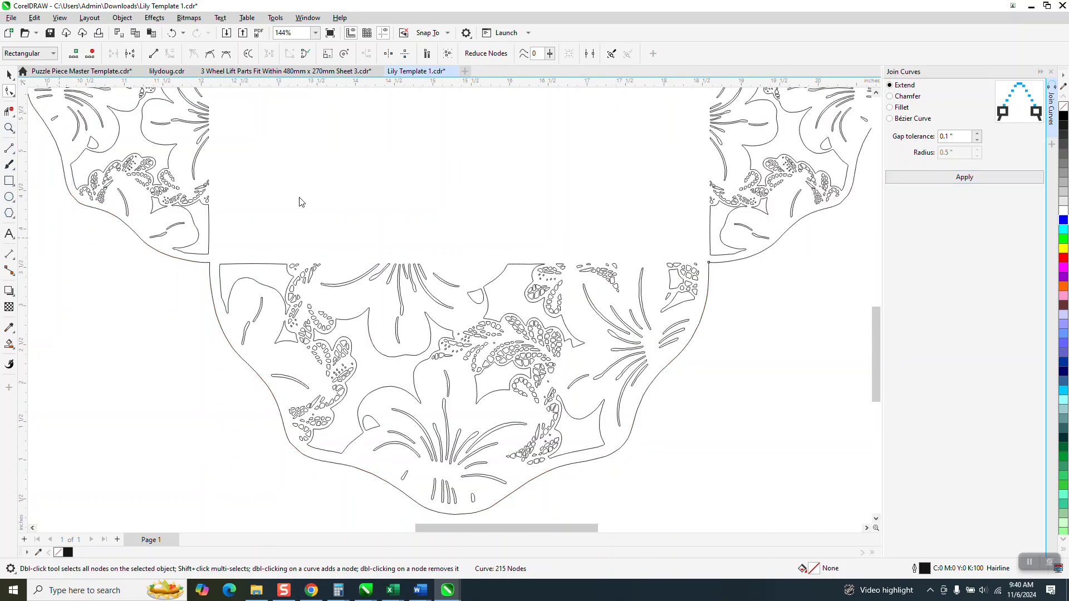
drag(696, 256, 743, 282)
drag(309, 203, 324, 225)
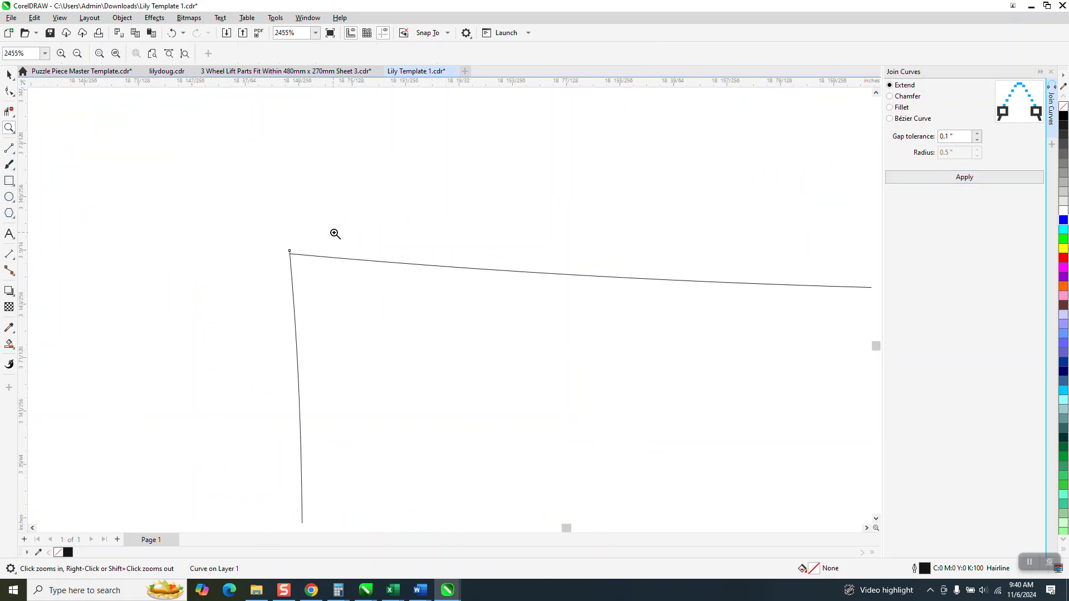
drag(295, 234, 334, 279)
click(9, 110)
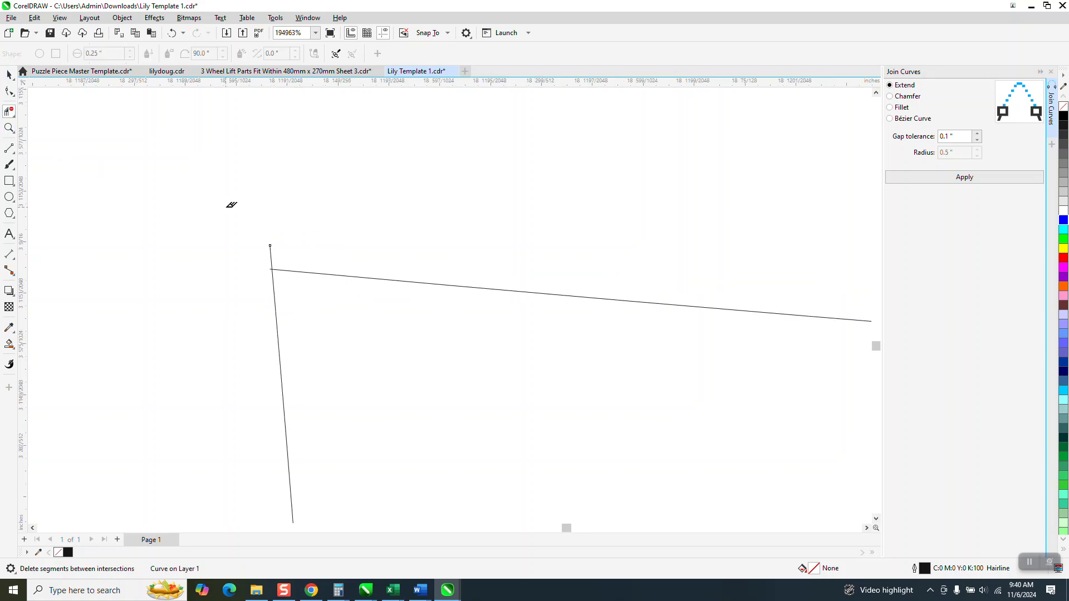
click(270, 251)
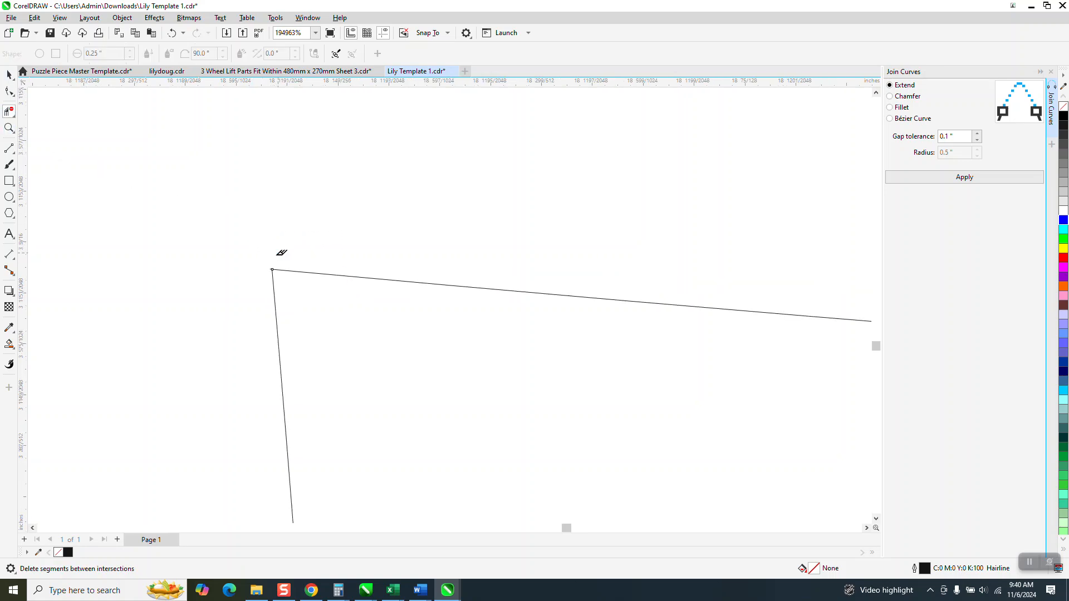
Try to trim the right flap outline's tiny overhang at the lower right corner, undoing the deletion after each attempt
click(9, 128)
click(290, 273)
click(8, 112)
click(441, 297)
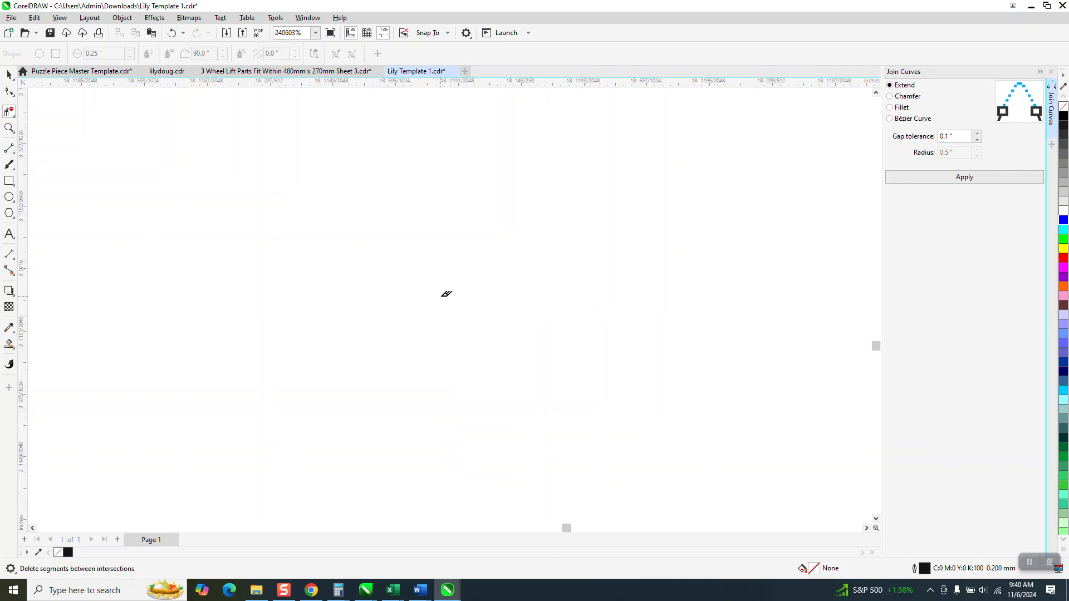
click(172, 34)
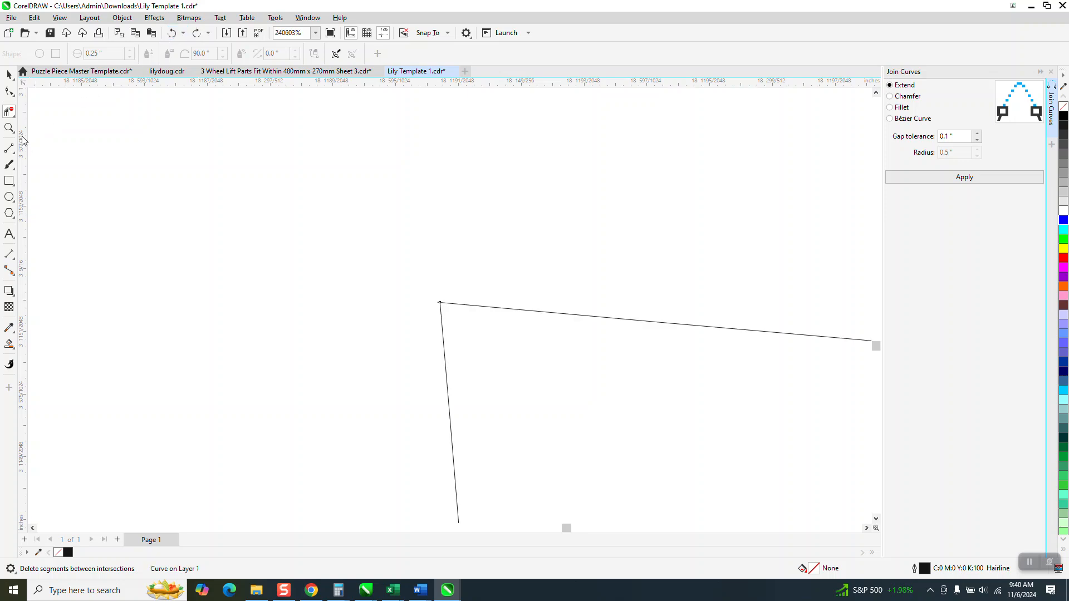
click(9, 127)
drag(434, 294, 466, 312)
click(460, 303)
click(9, 112)
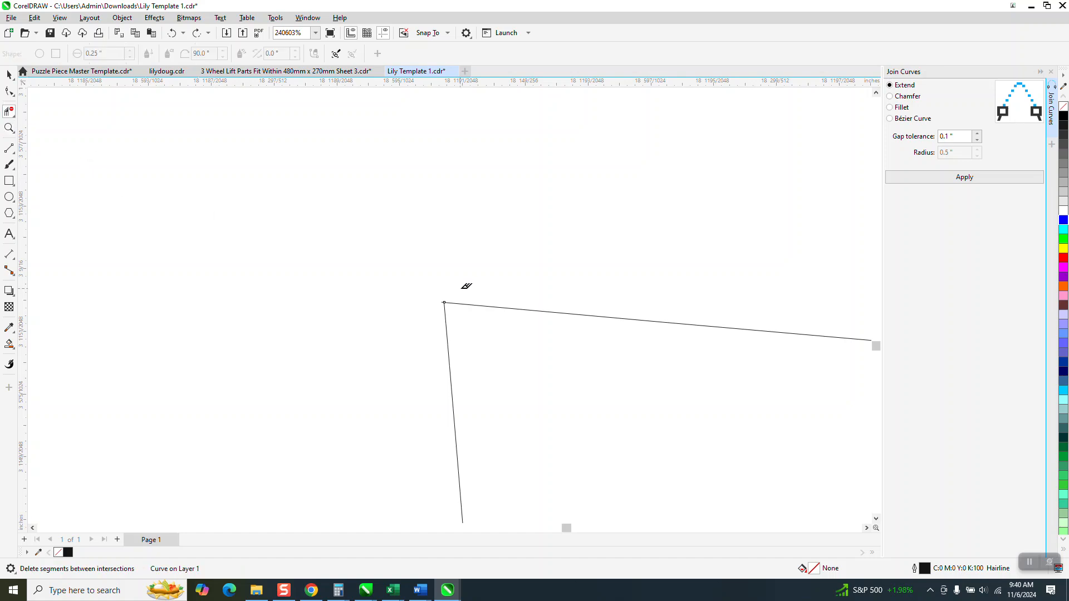
click(444, 299)
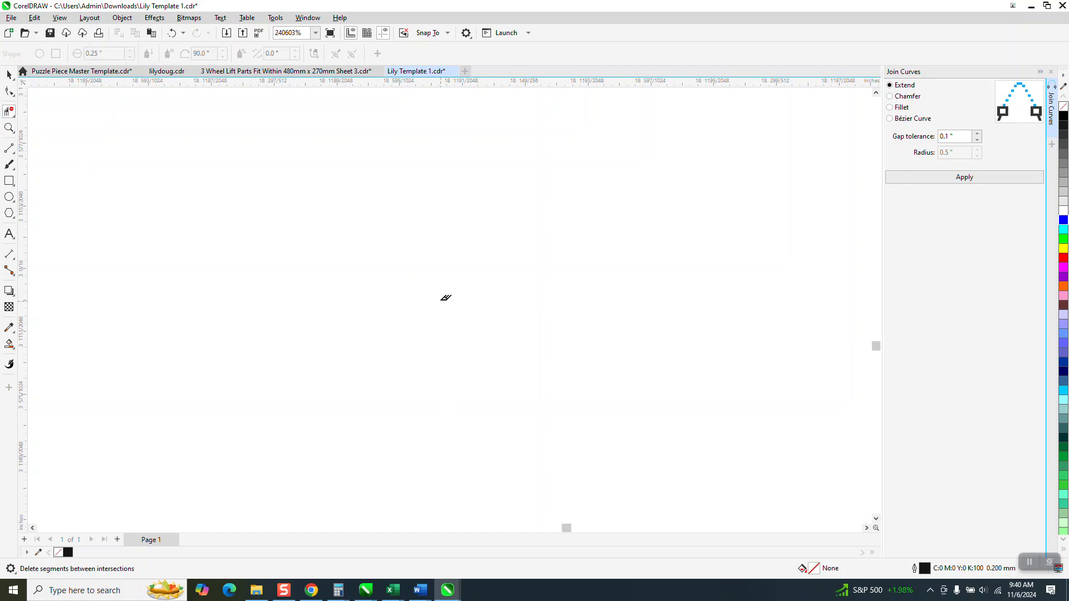
click(171, 32)
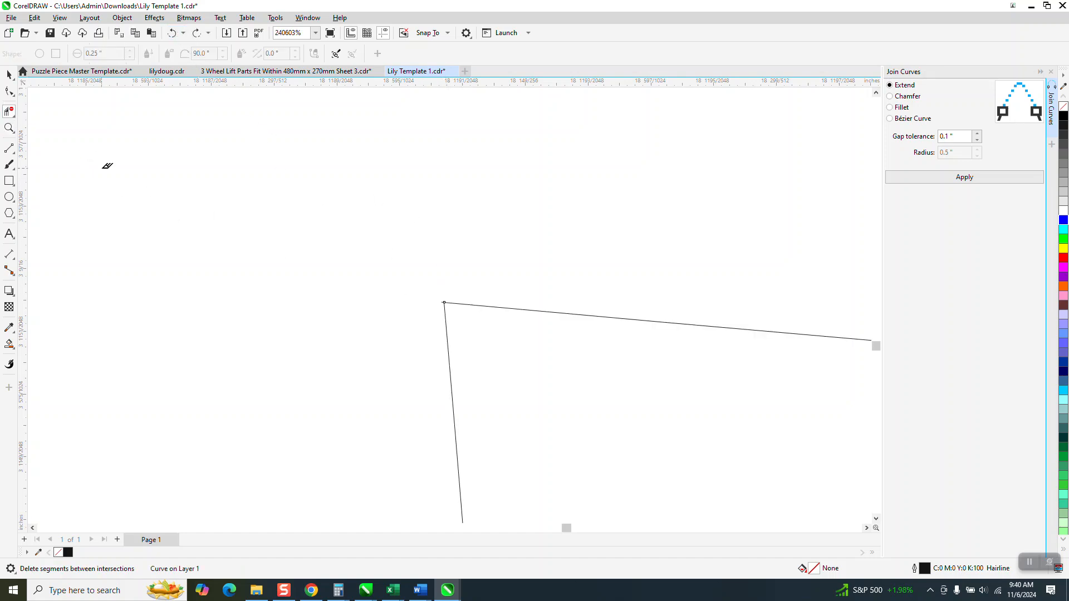
Move the lower flap outline's end node onto the right flap outline's end at the lower right corner
key(space)
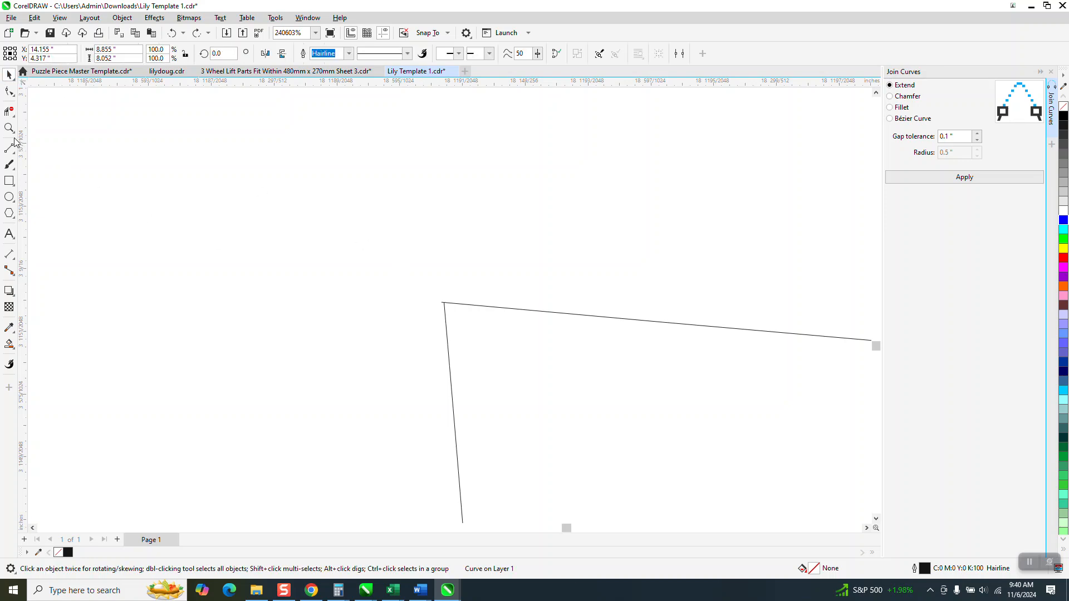
click(9, 91)
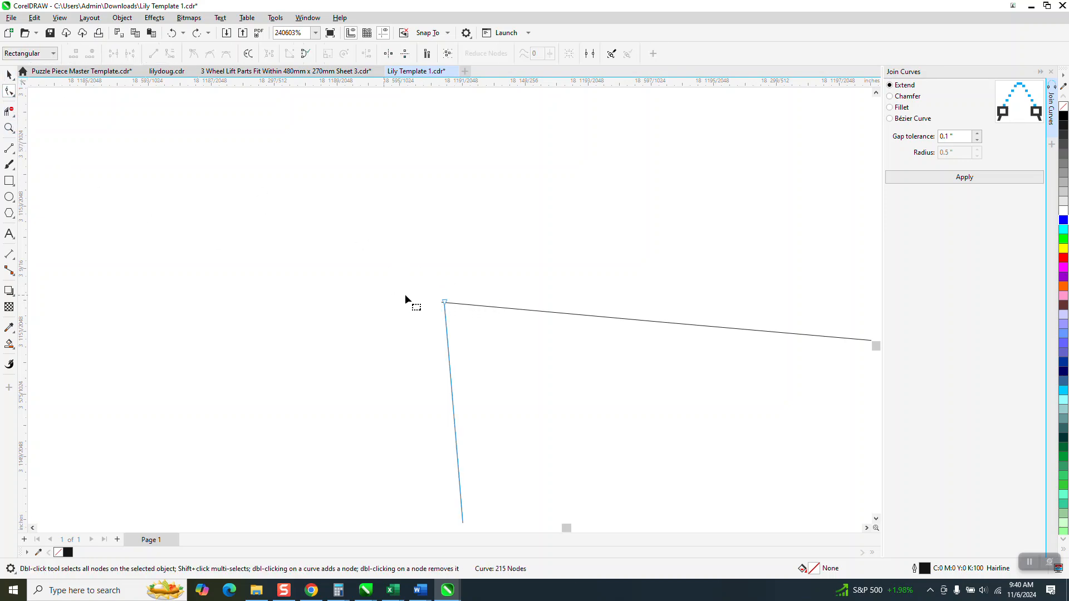
click(9, 128)
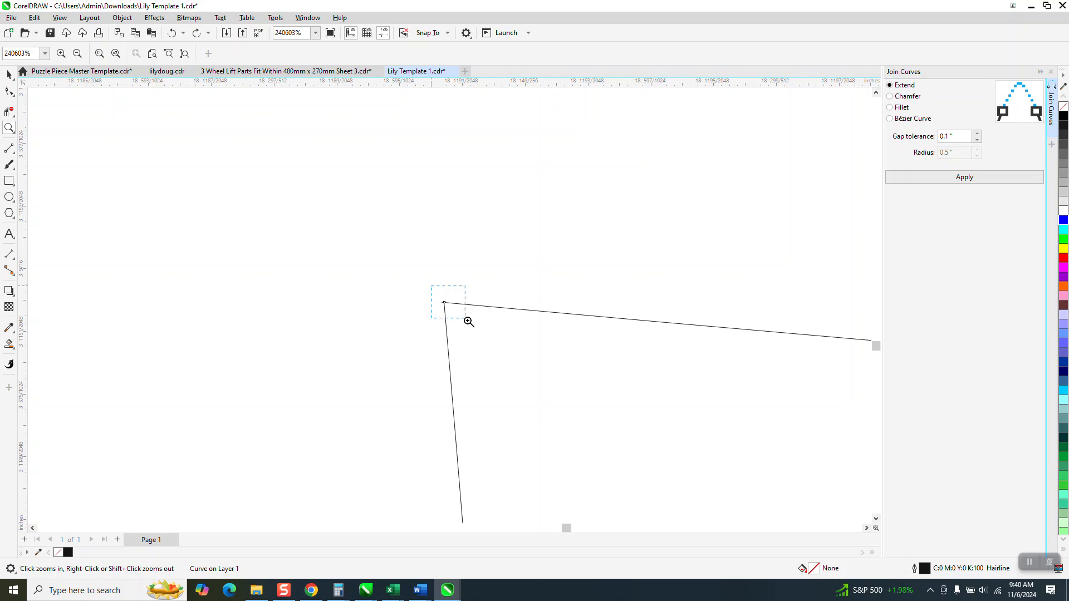
click(453, 310)
click(482, 339)
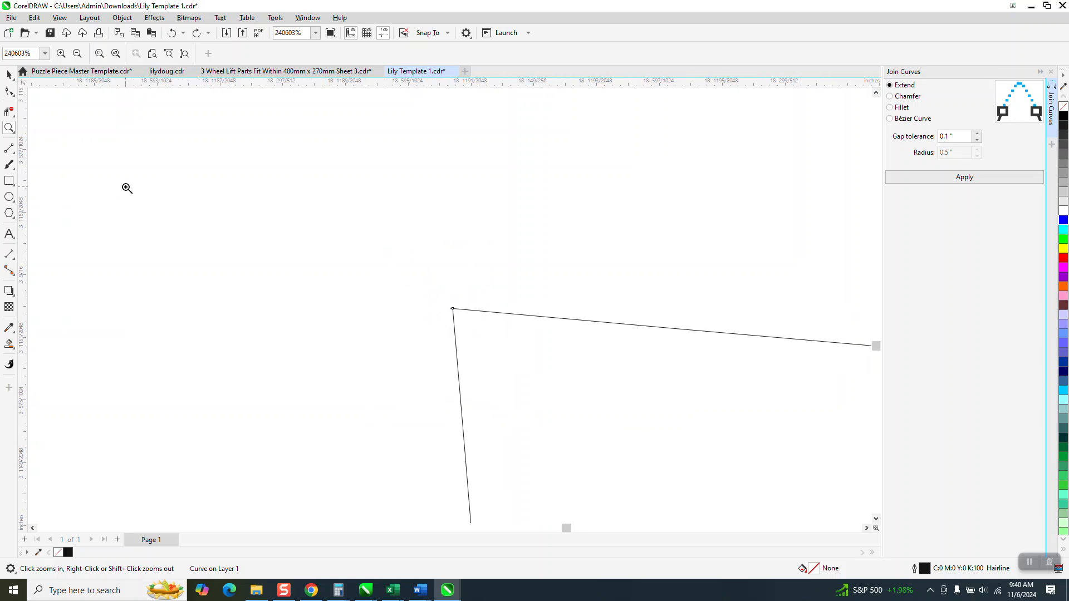
click(9, 92)
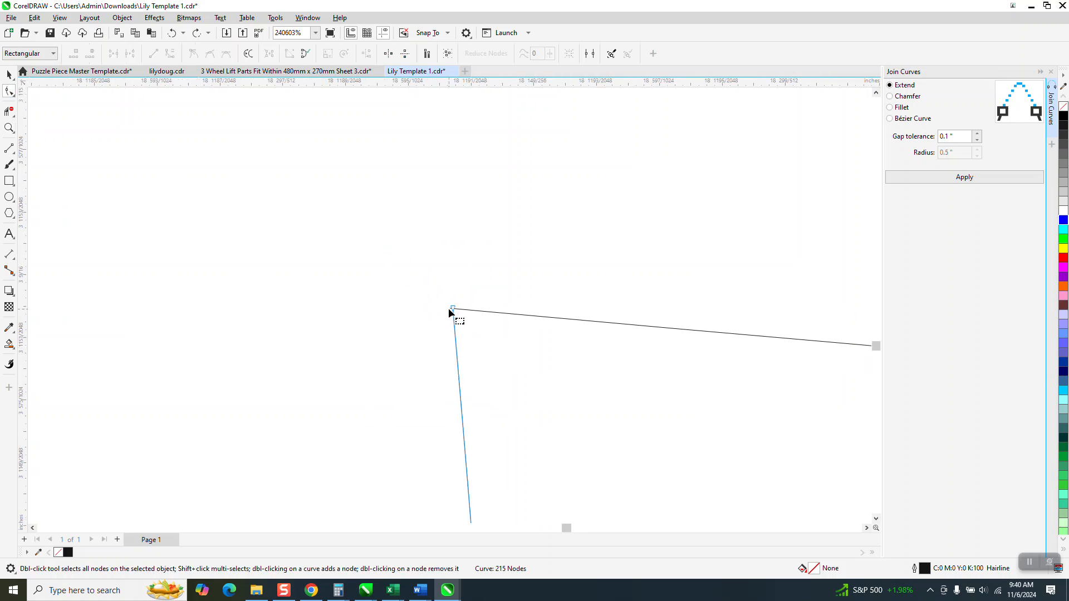
mouse_move(453, 305)
mouse_down()
mouse_move(444, 339)
mouse_move(450, 308)
mouse_up()
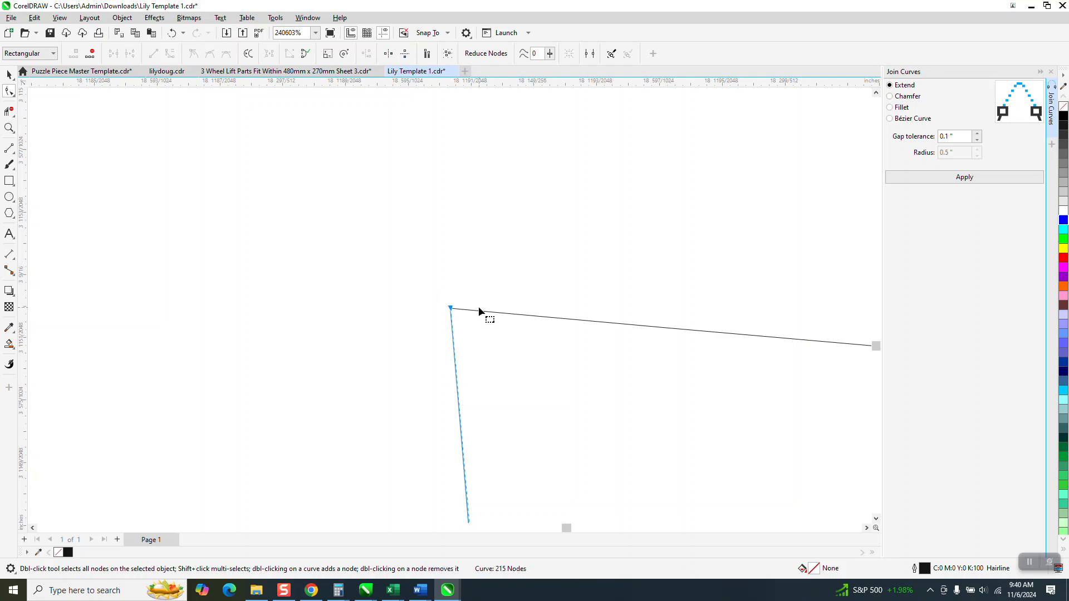
key(Escape)
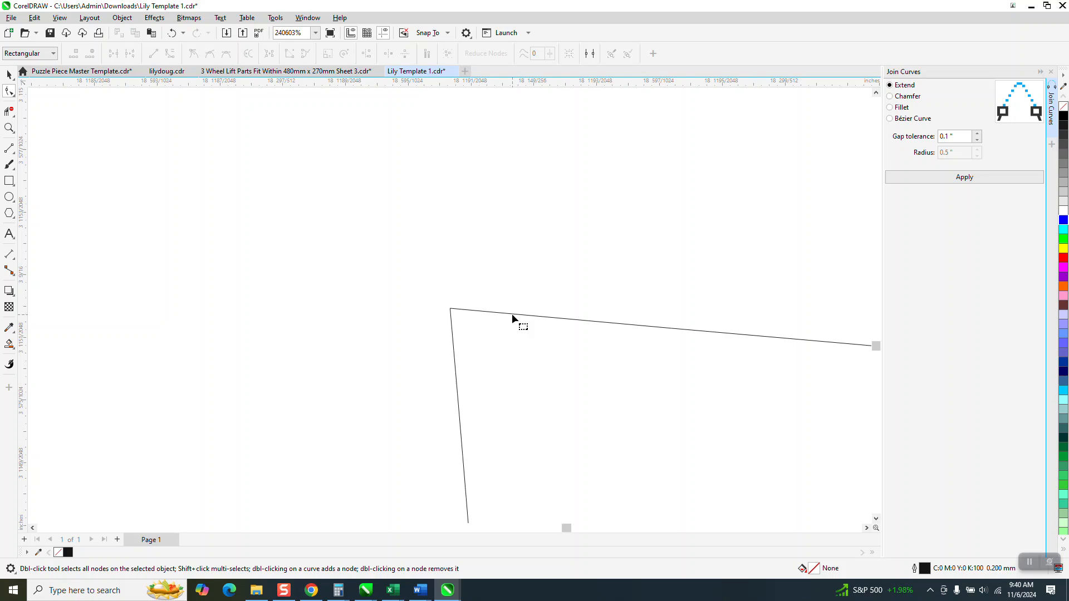
Ungroup the right flap so its outline becomes a separate curve
click(9, 74)
click(528, 314)
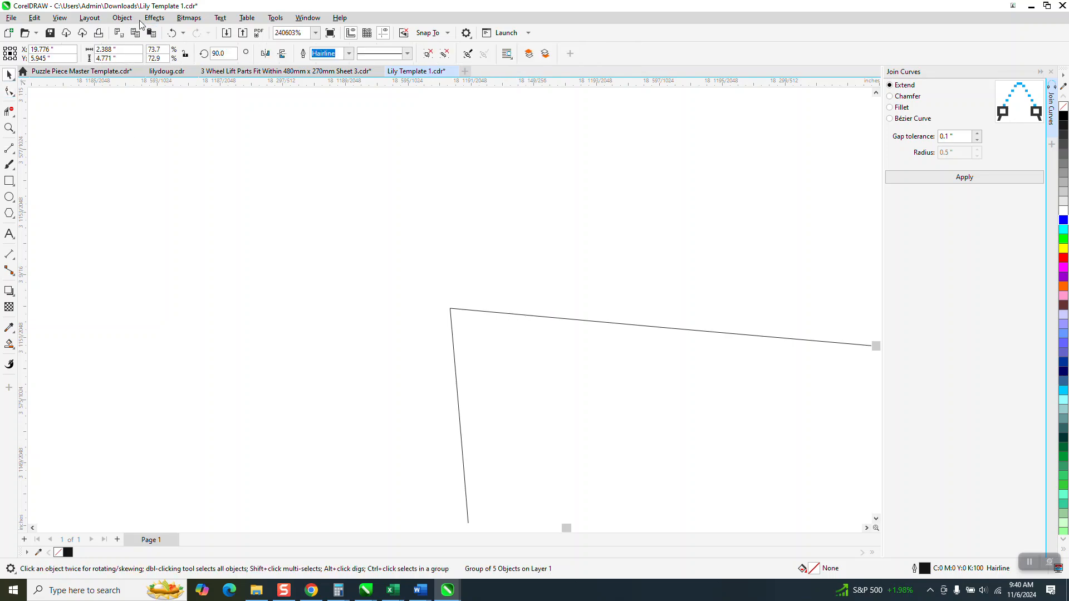
click(122, 18)
mouse_move(258, 215)
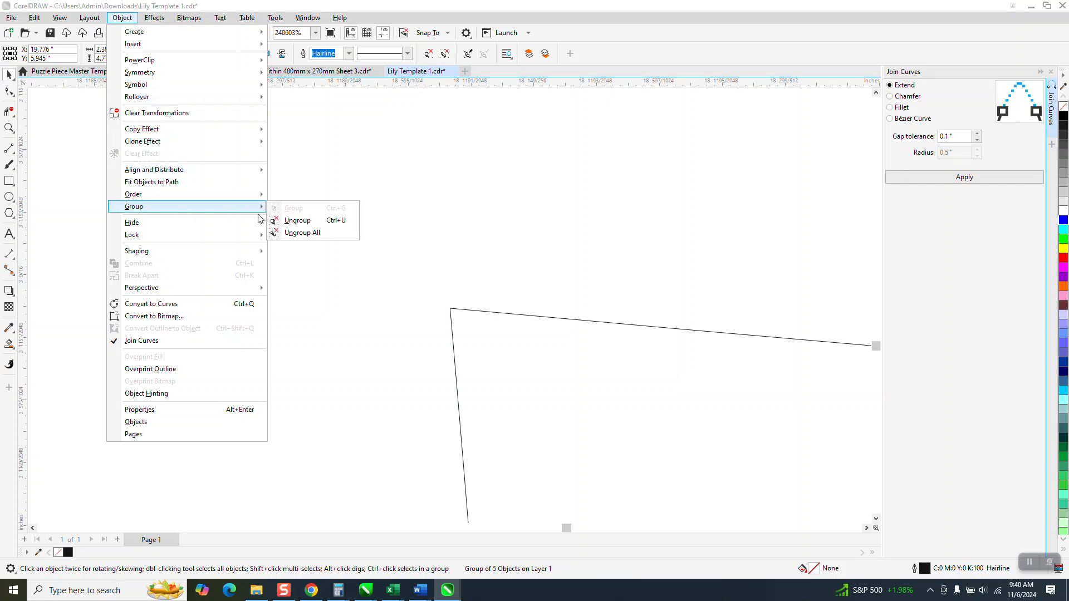
click(291, 221)
Join the lower and right flap outlines at the lower right corner with Join Curves, using Extend and a 0.1 inch gap tolerance
click(9, 91)
click(457, 307)
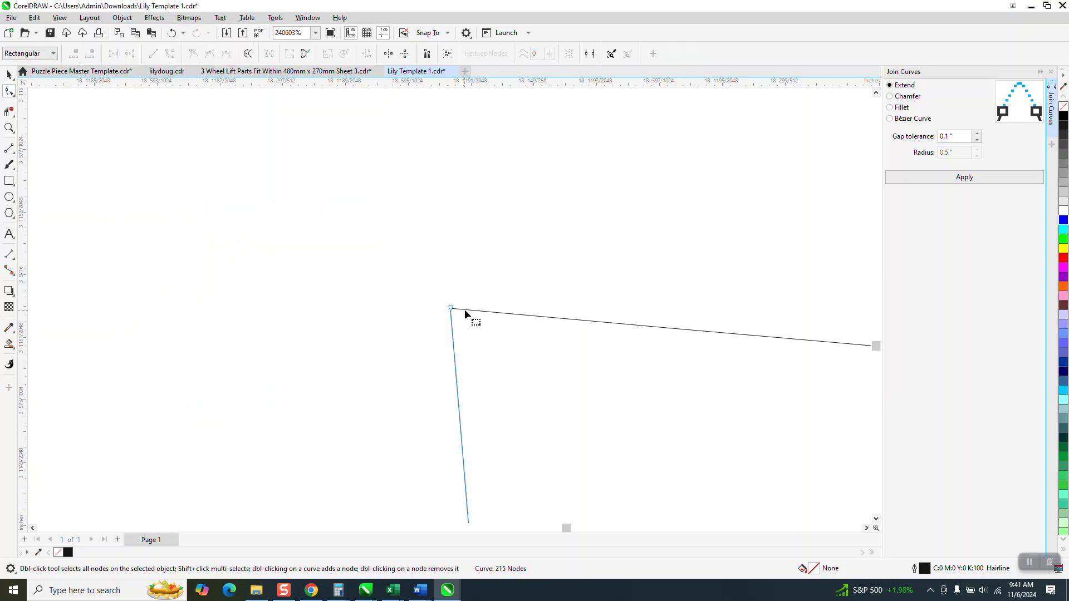
shift+click(471, 310)
drag(462, 333, 462, 339)
click(958, 177)
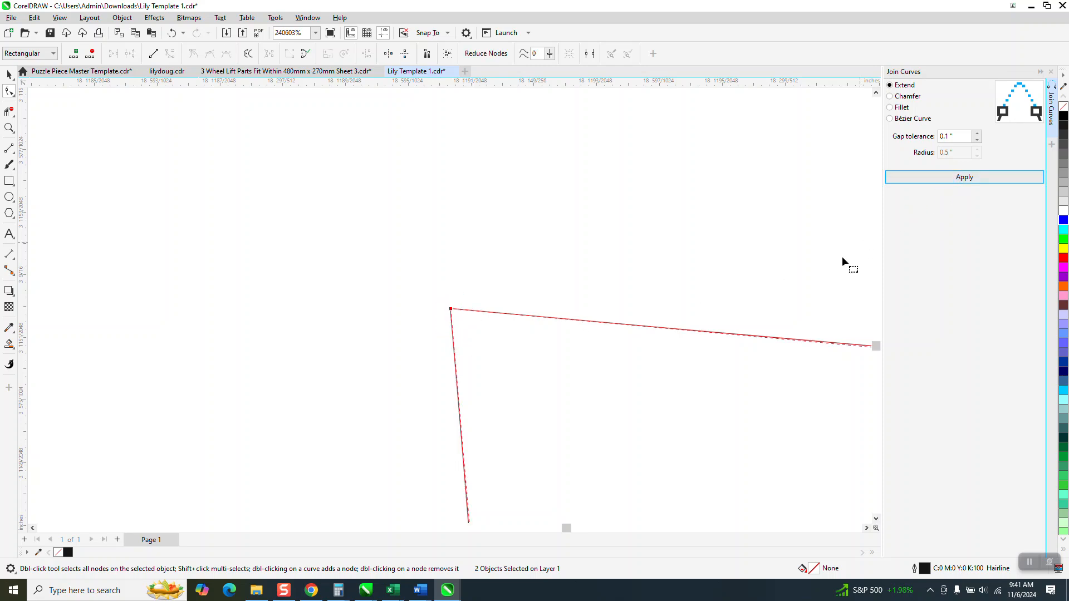
Move the end nodes of the upper and right flap outlines together at the upper right corner
scroll(390, 401, down, 10)
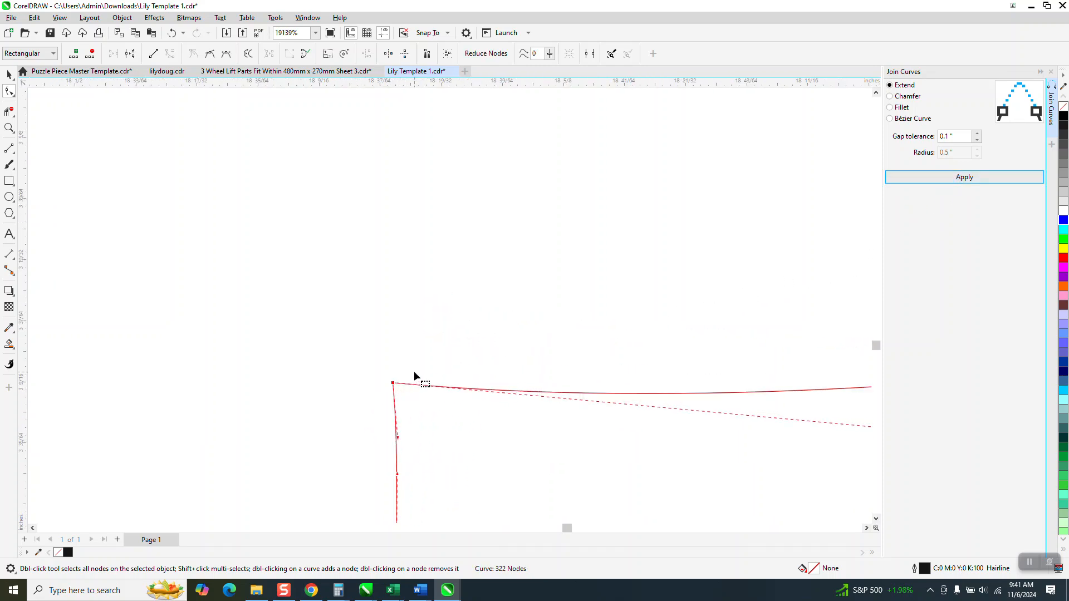
scroll(415, 381, down, 5)
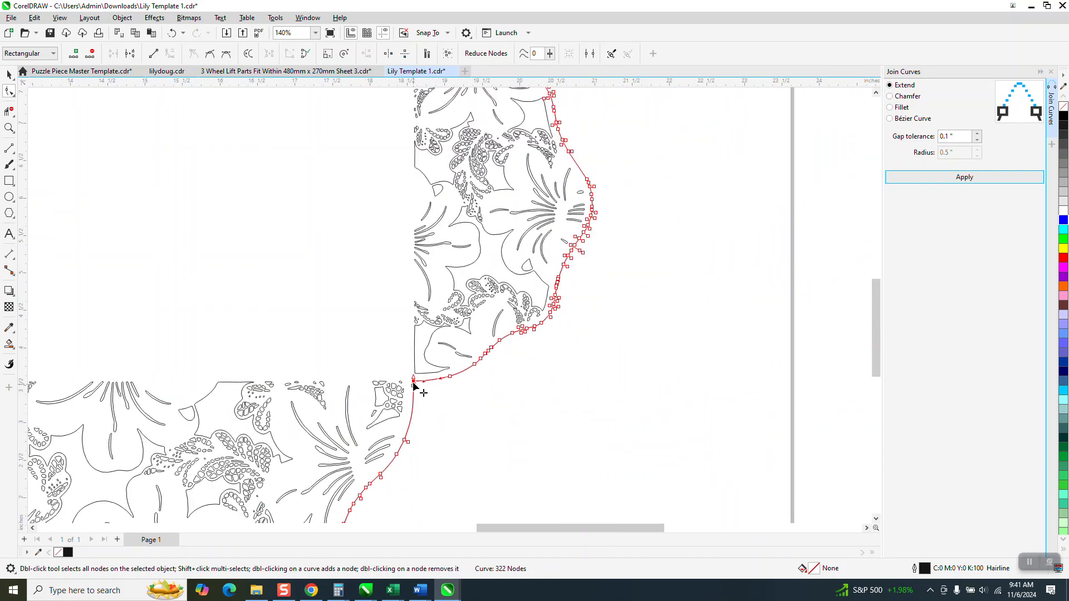
click(9, 128)
drag(401, 187, 434, 207)
drag(292, 211, 484, 294)
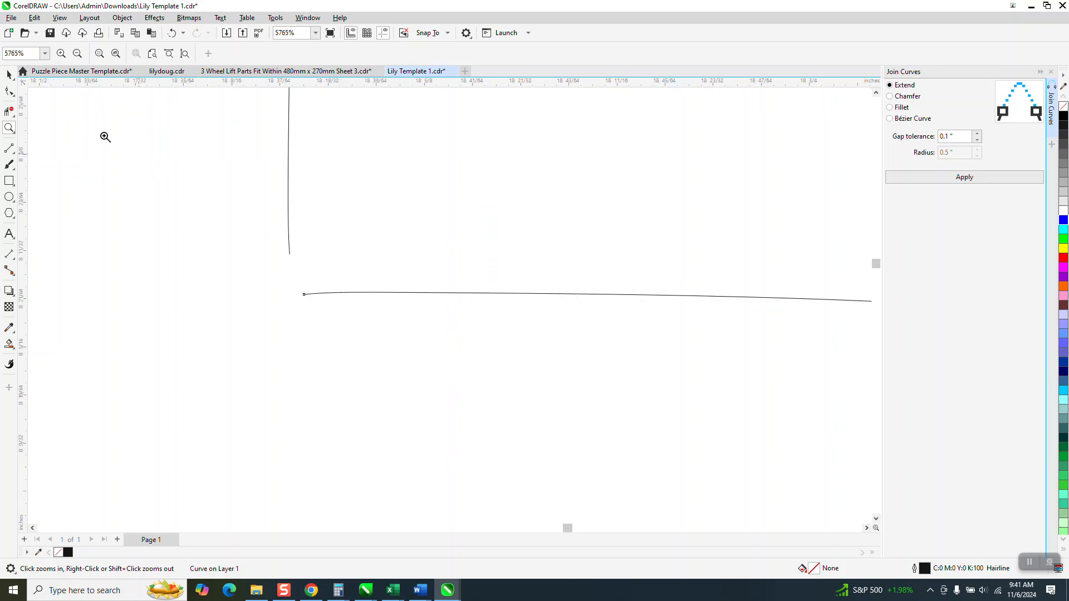
click(8, 90)
click(290, 254)
drag(290, 254, 293, 290)
click(293, 291)
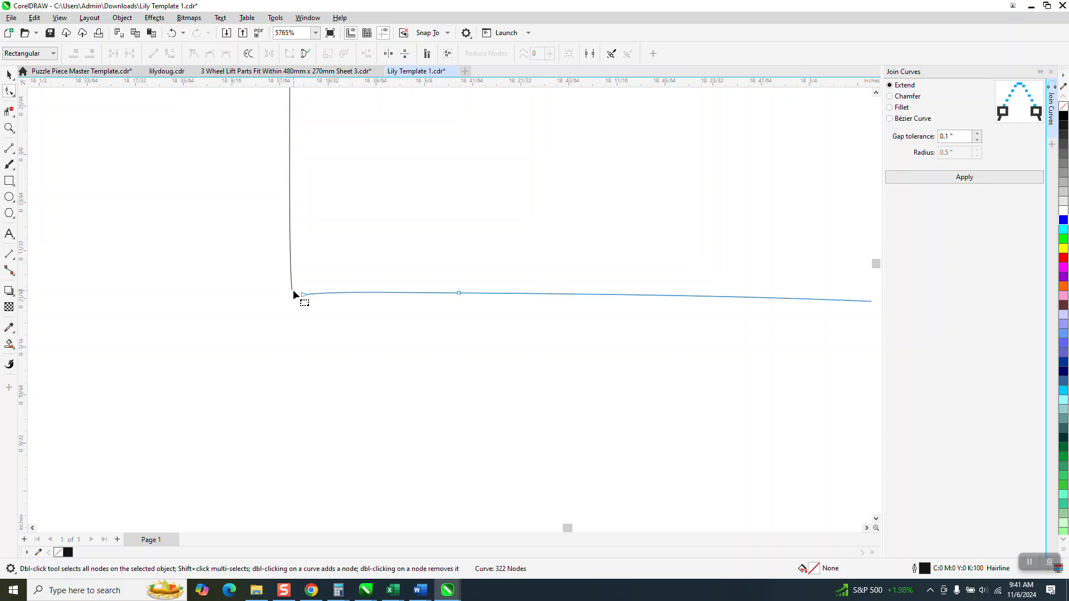
drag(304, 294, 290, 290)
Join the upper and right flap outlines at the upper right corner with Join Curves, using Extend and a 0.1 inch gap tolerance
drag(240, 260, 337, 317)
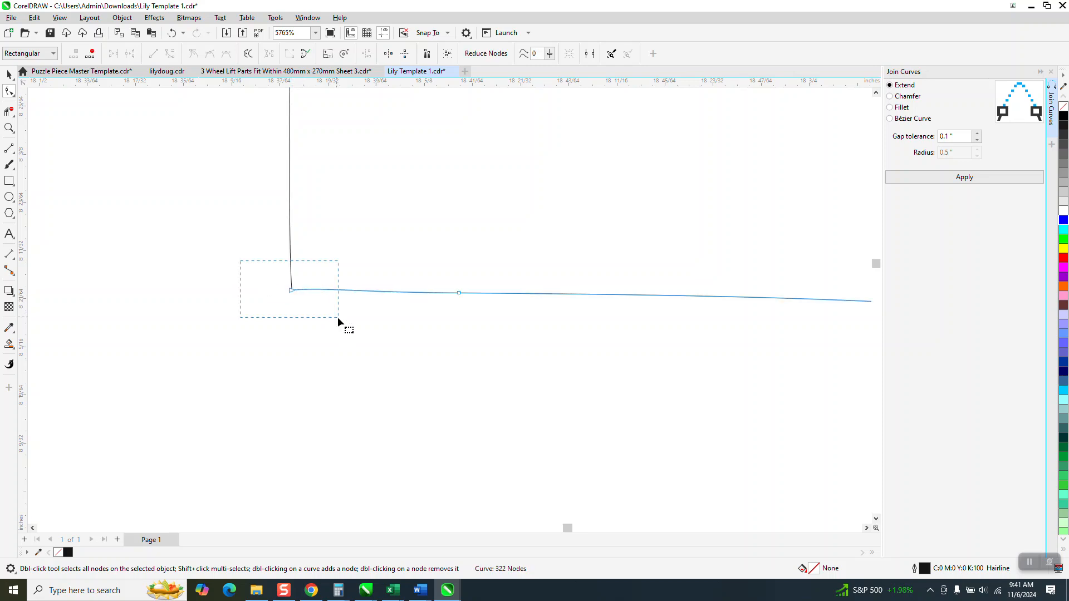
click(295, 262)
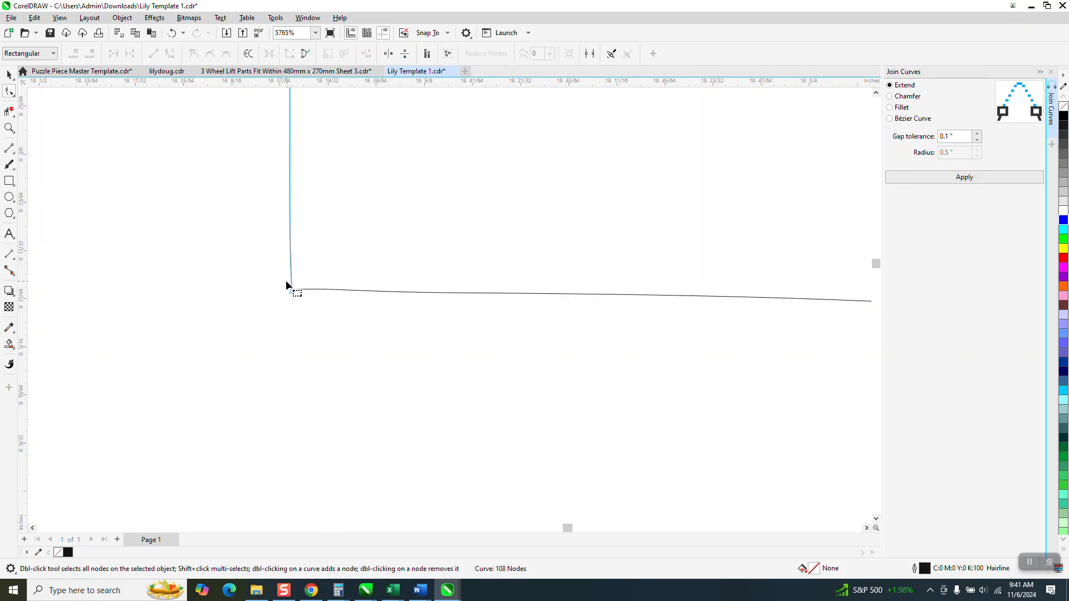
shift+click(320, 290)
drag(283, 275, 320, 319)
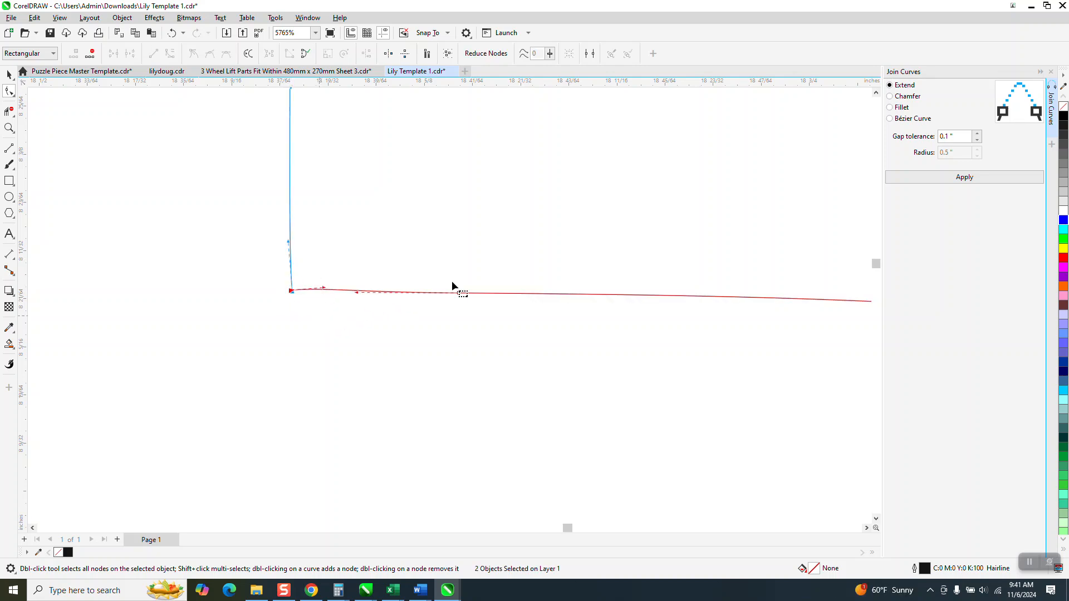
click(960, 178)
scroll(545, 310, down, 2)
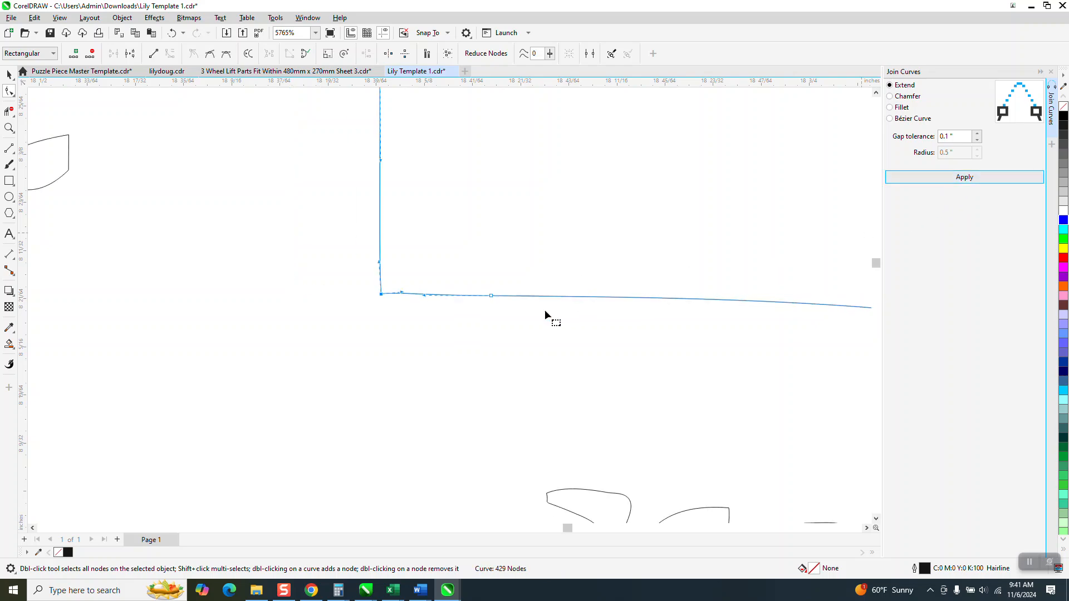
scroll(571, 280, down, 10)
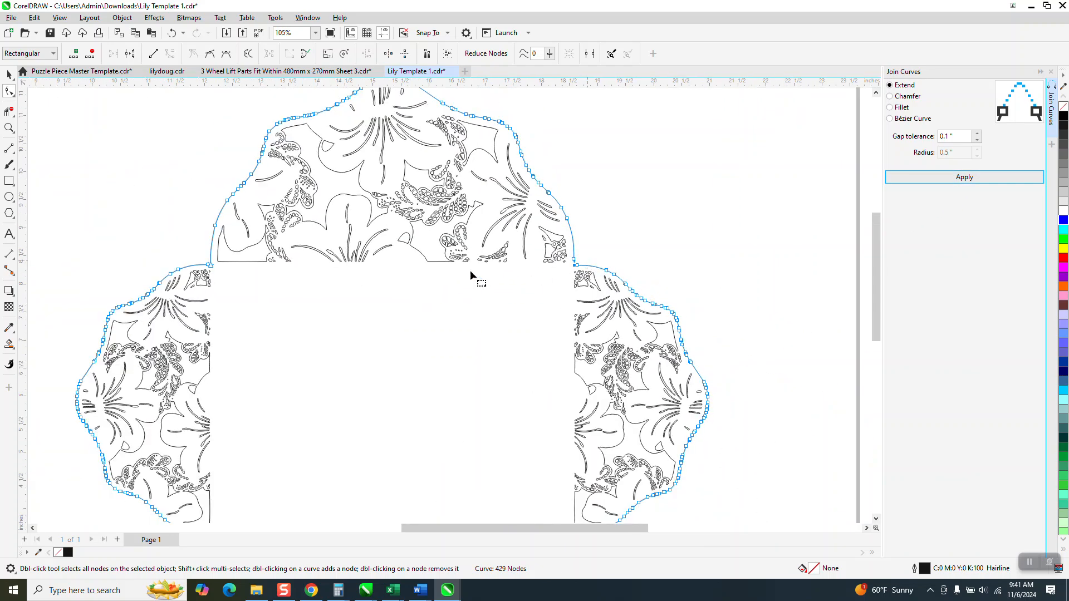
Join the outline's two end nodes at the upper left corner with Join Curves, closing the outer curve
click(9, 127)
drag(201, 248, 231, 283)
drag(370, 293, 406, 308)
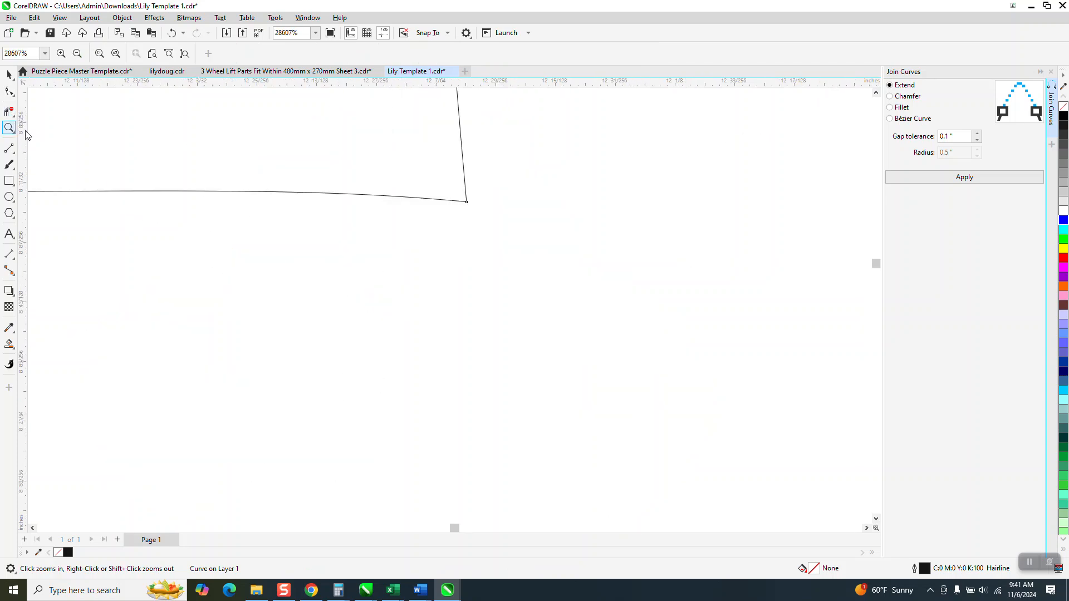
drag(443, 187, 509, 228)
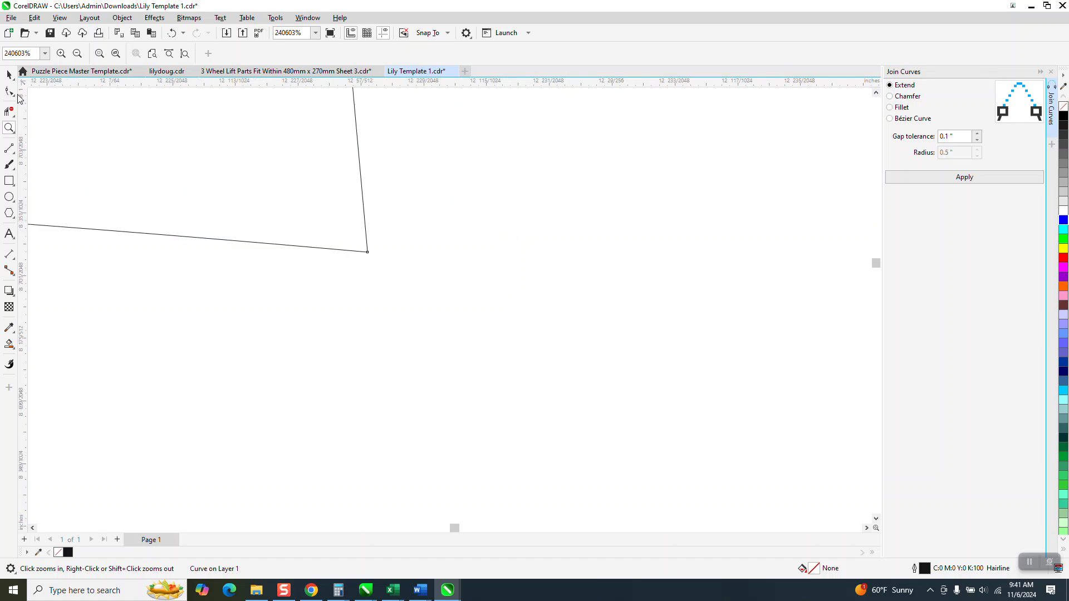
click(9, 91)
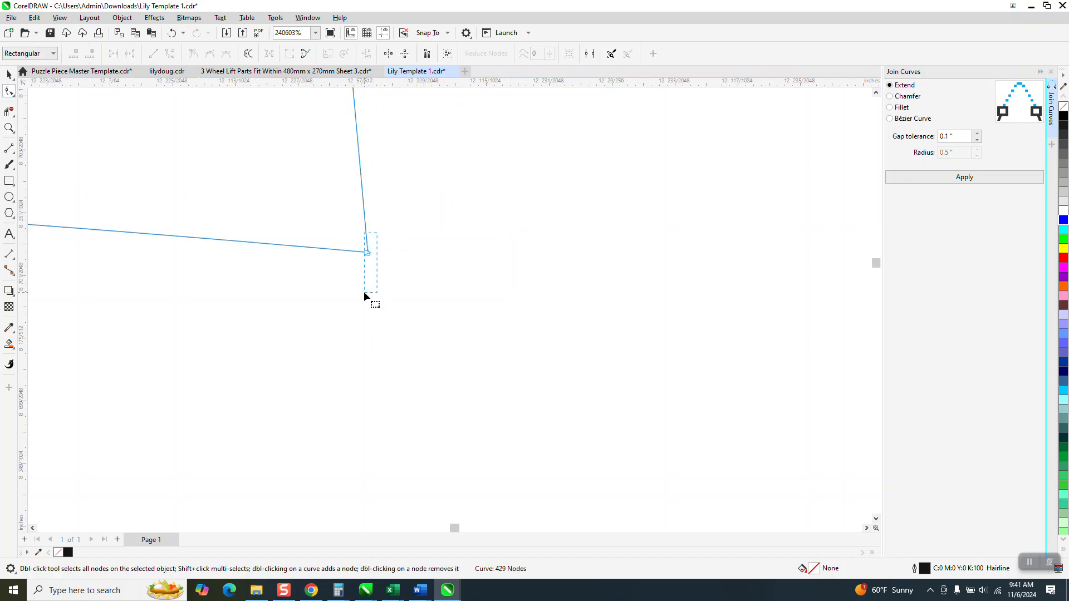
drag(349, 300, 349, 300)
click(960, 177)
scroll(315, 274, down, 3)
scroll(312, 271, down, 1)
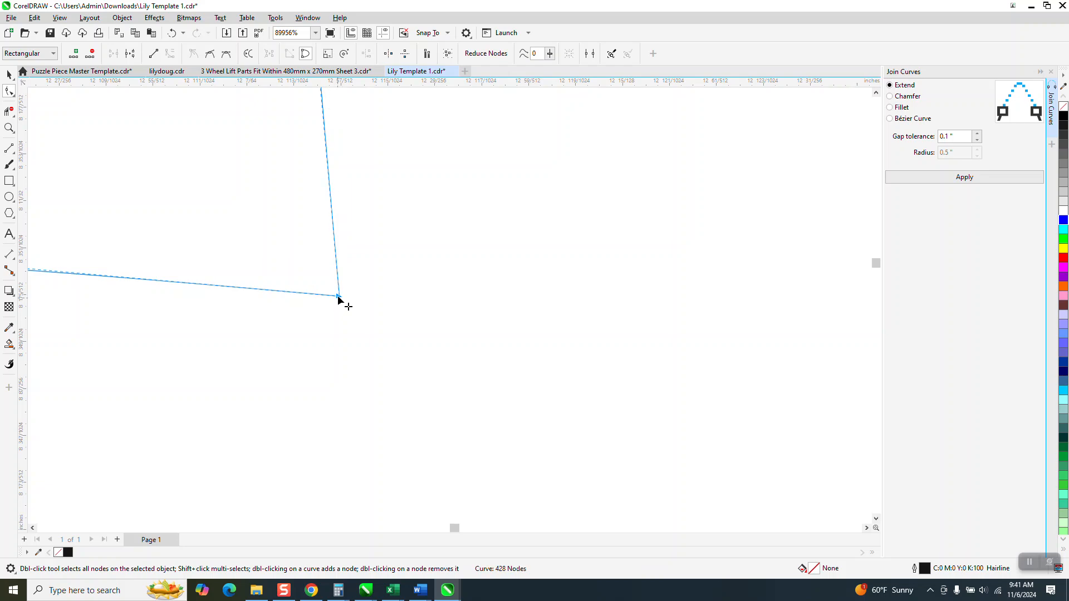
scroll(210, 196, down, 3)
scroll(362, 301, down, 15)
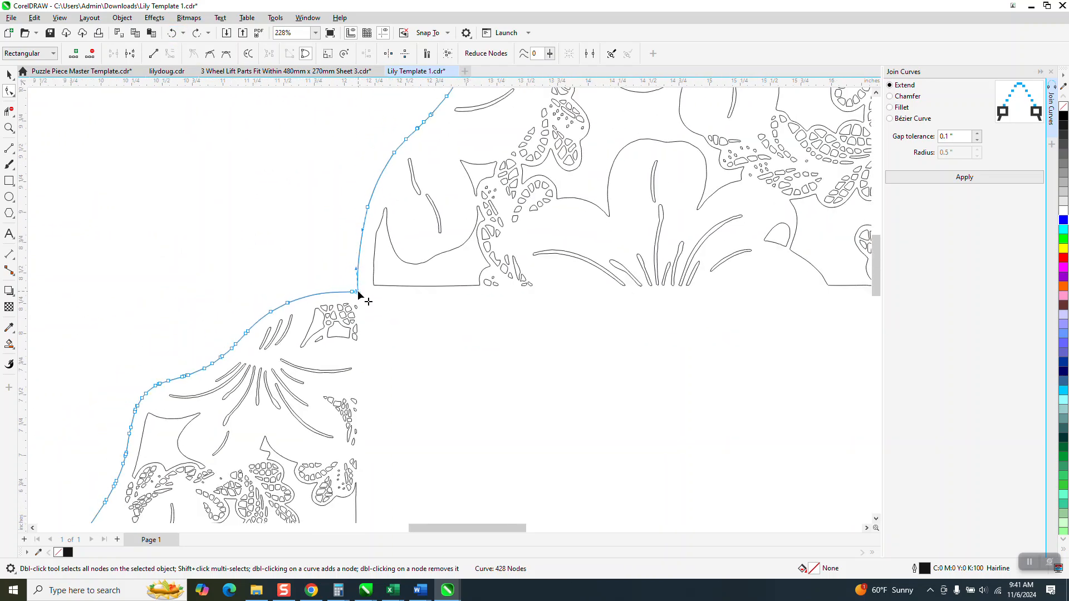
Select all nodes of the outer curve and reduce them with a curve smoothness of 20
scroll(359, 295, down, 4)
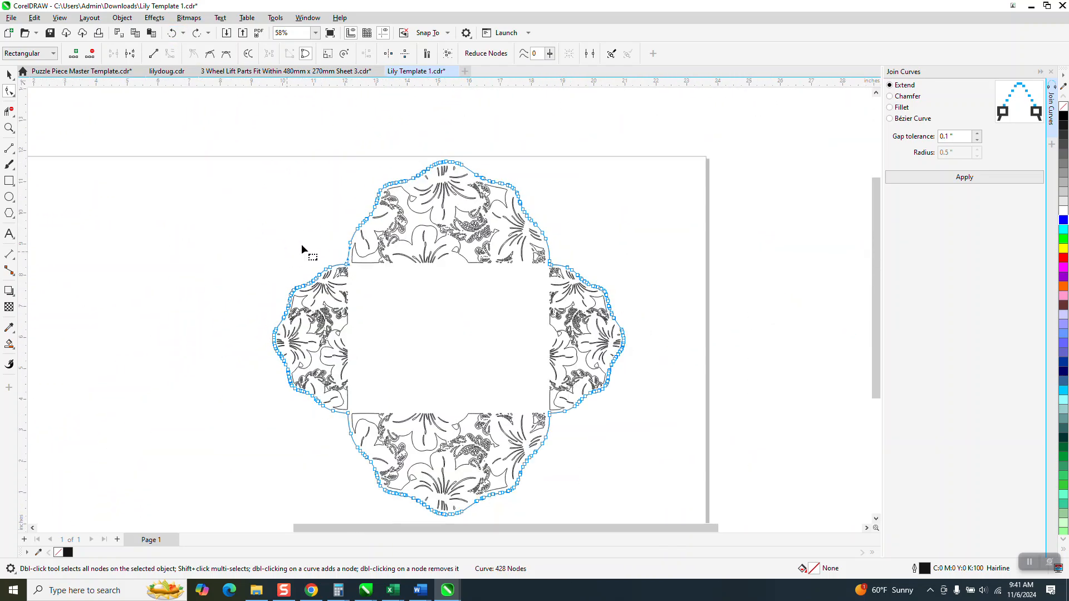
scroll(335, 203, down, 1)
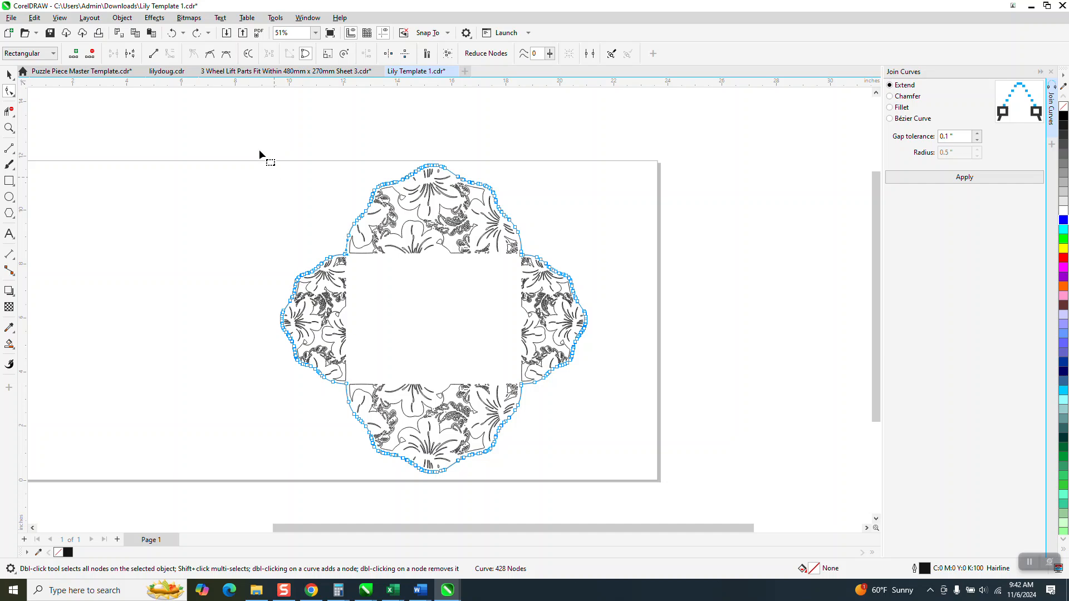
drag(346, 333, 633, 493)
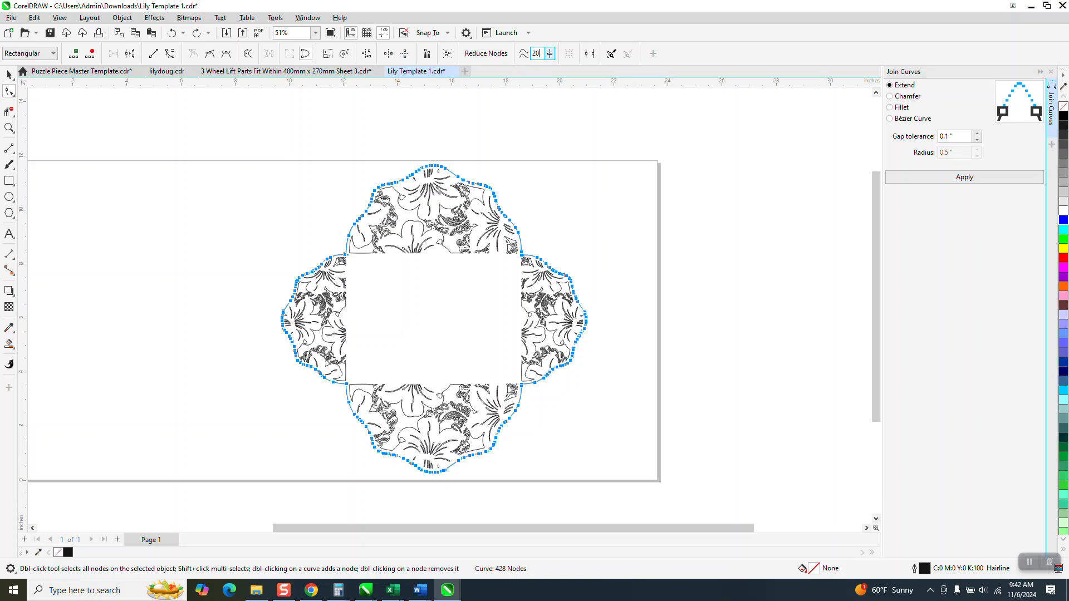
key(Return)
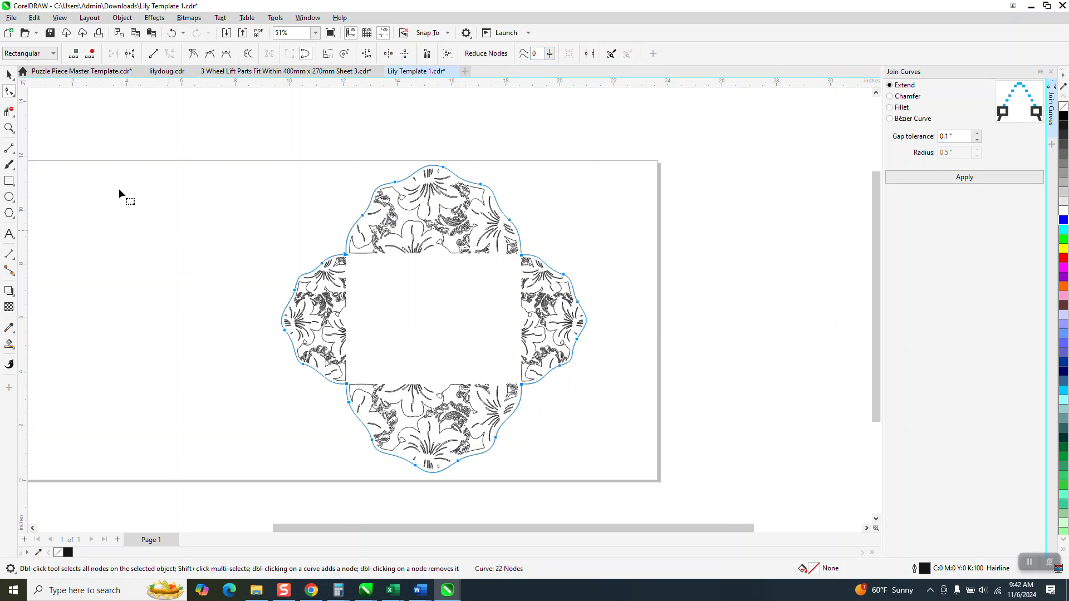
key(z)
drag(276, 264, 365, 303)
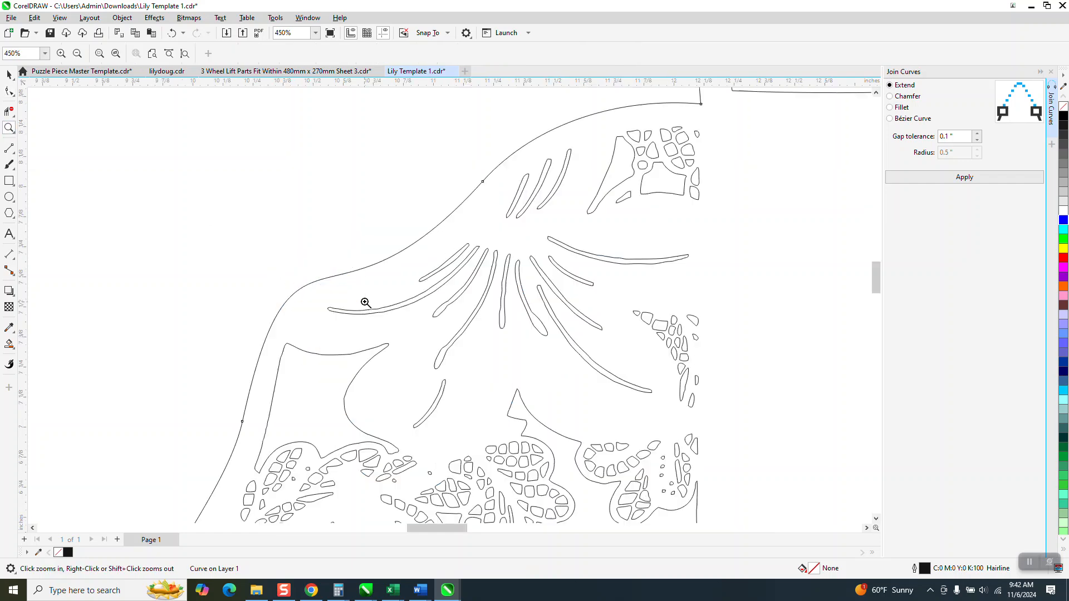
scroll(363, 257, down, 5)
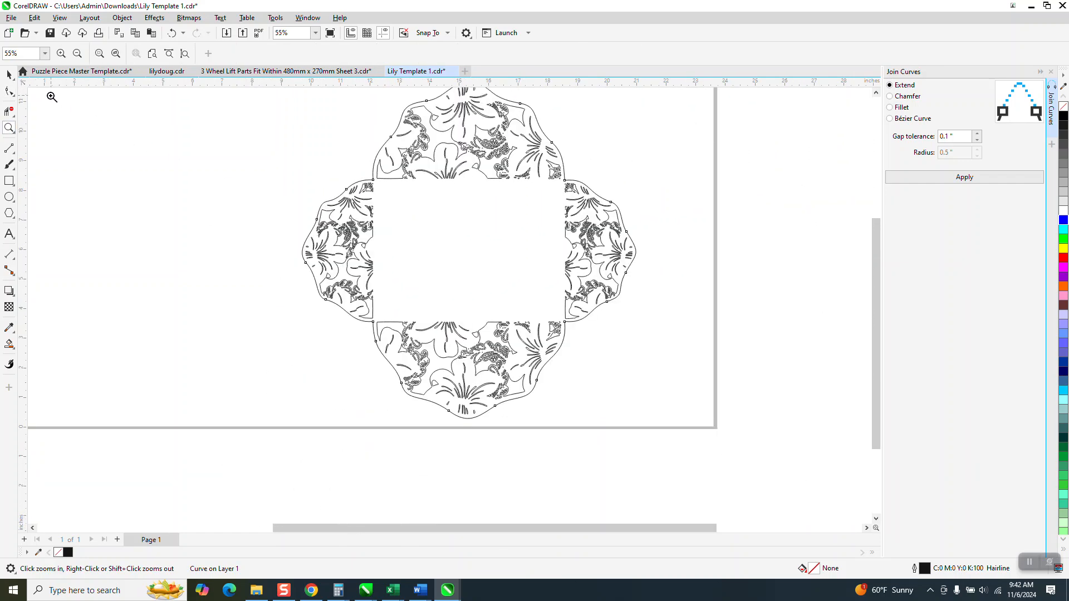
Set the nudge distance to 10 inches and move the outer curve 20 inches left, away from the lily pattern
click(9, 75)
scroll(504, 306, down, 2)
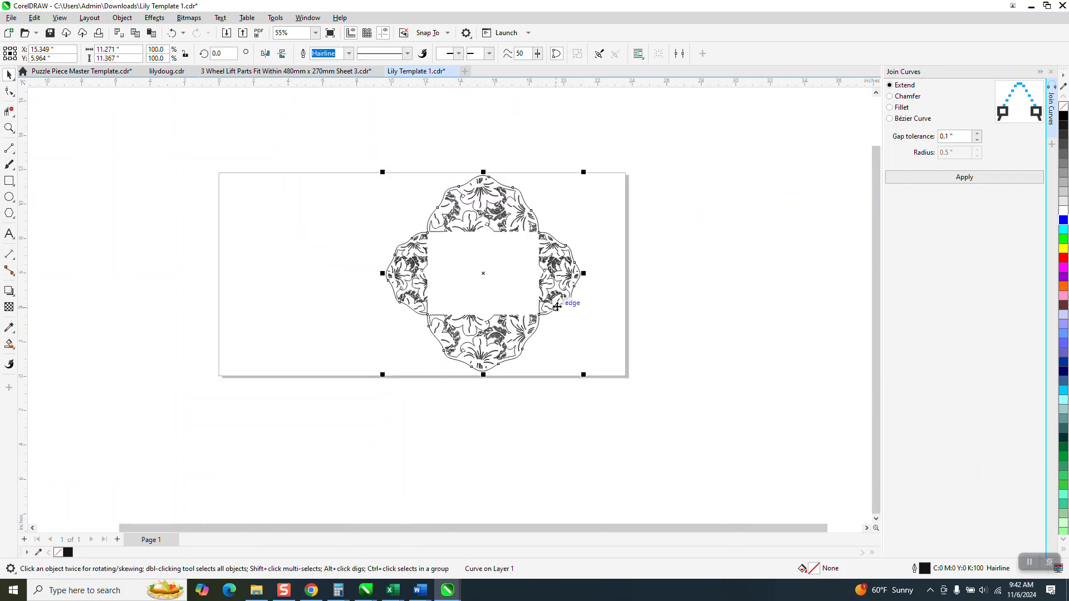
click(603, 227)
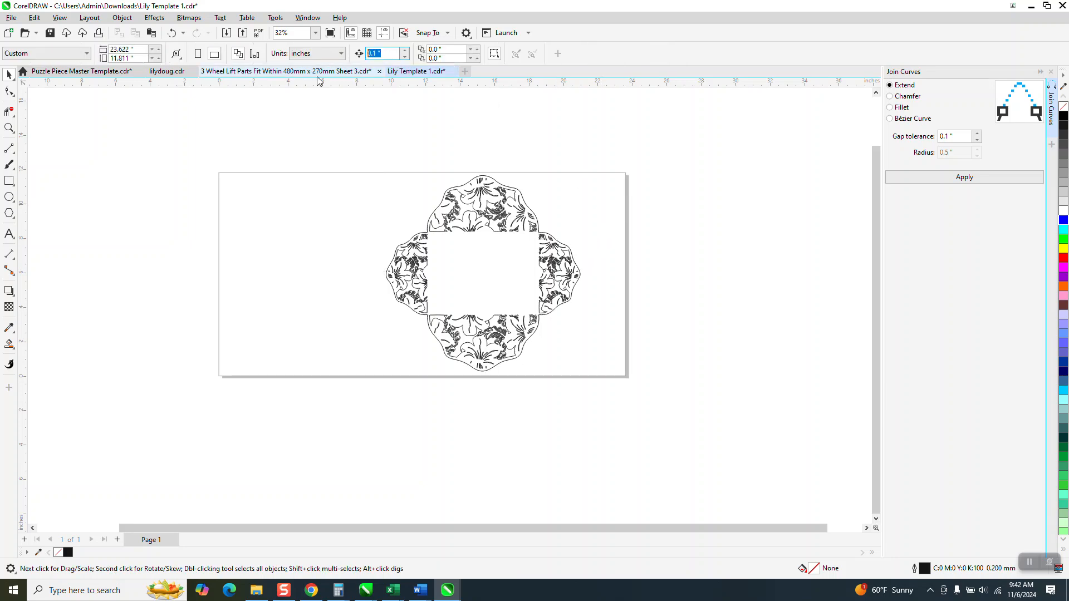
text(10)
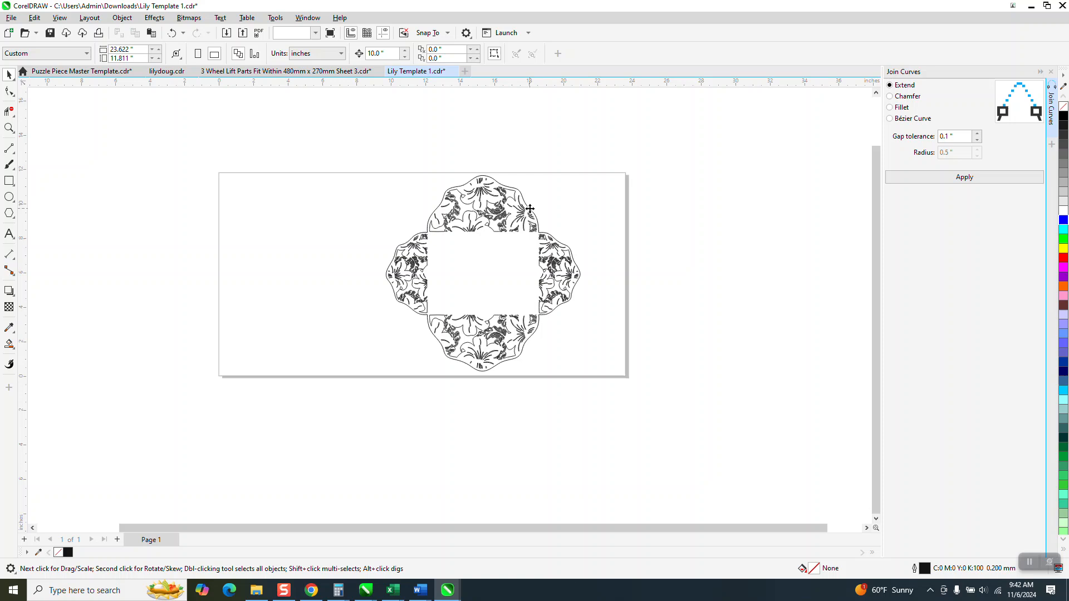
click(530, 210)
key(Left)
key(Left)
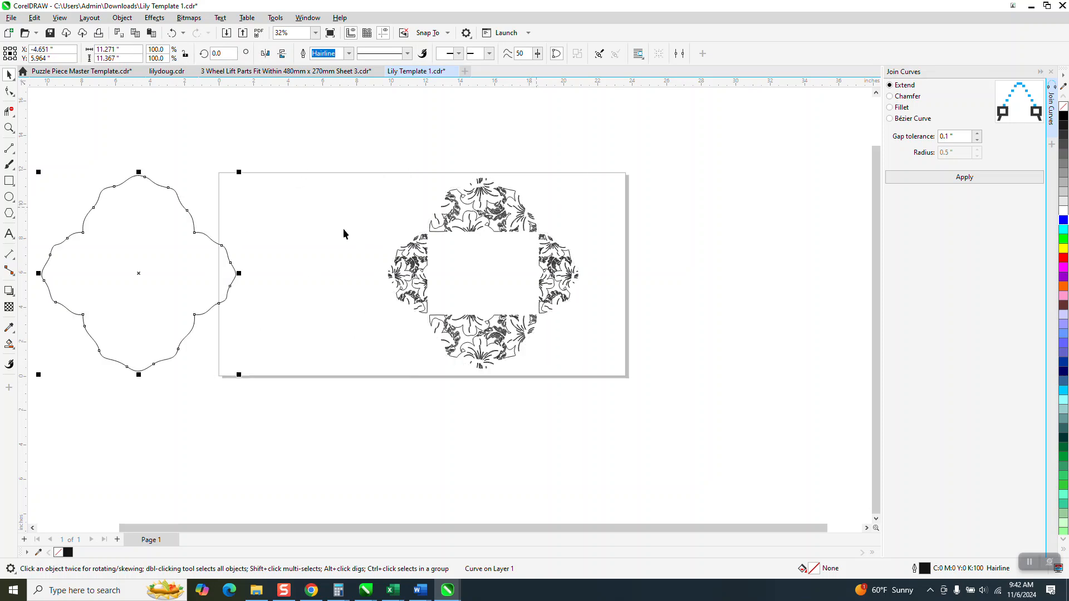
Group all the lily pattern shapes into a single object
drag(337, 155, 659, 422)
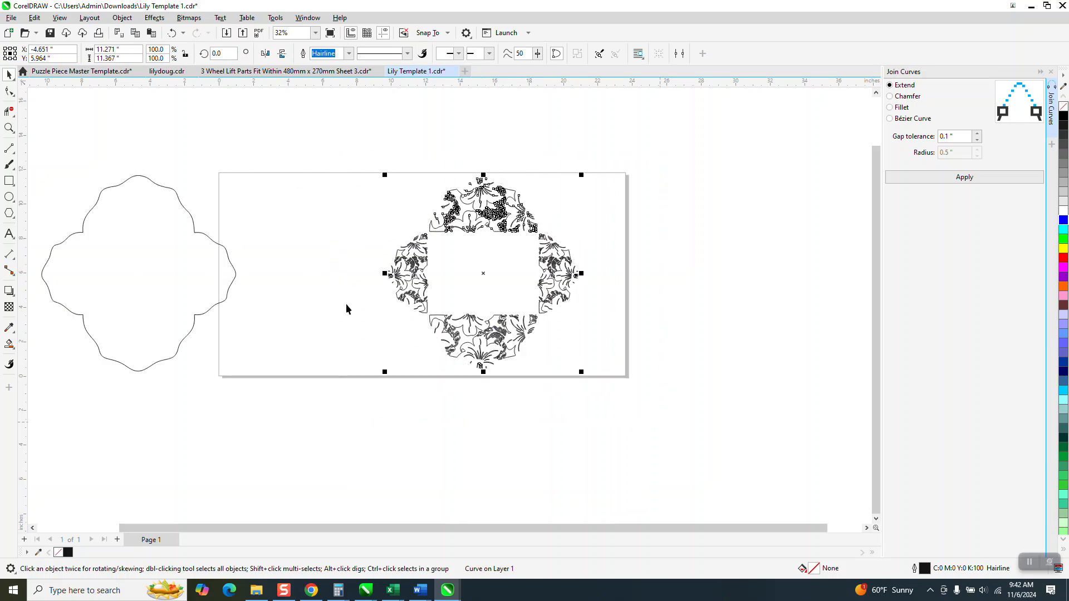
click(9, 91)
click(9, 74)
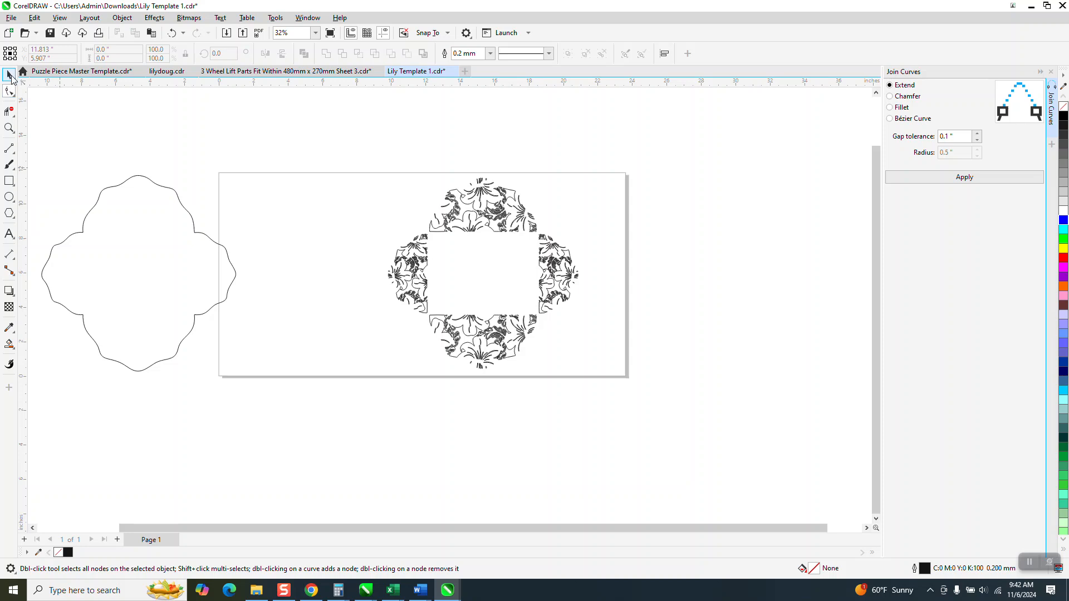
drag(627, 391, 628, 391)
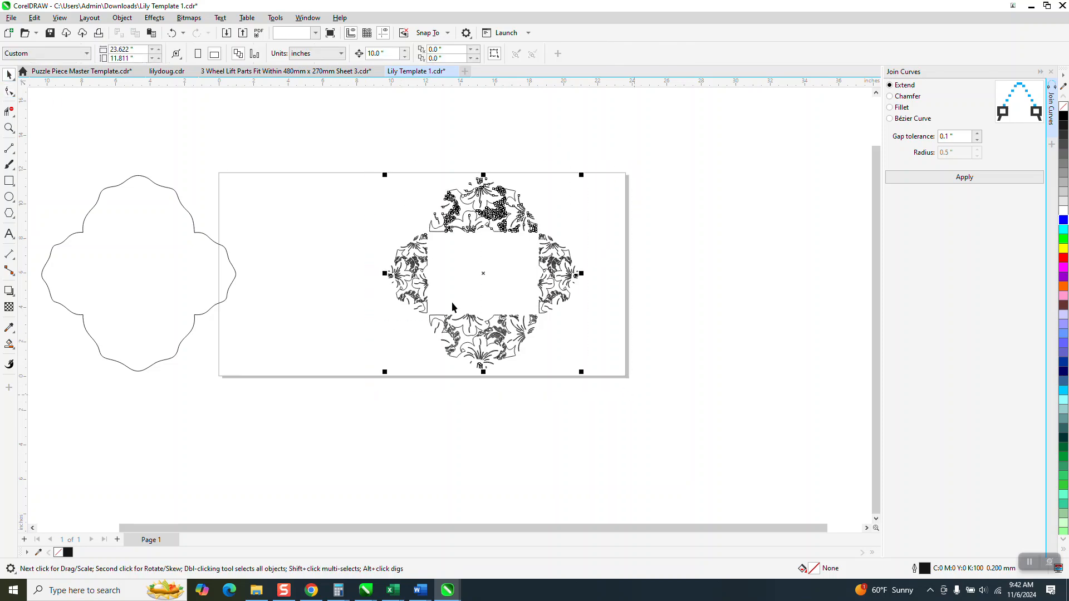
click(122, 17)
mouse_move(134, 207)
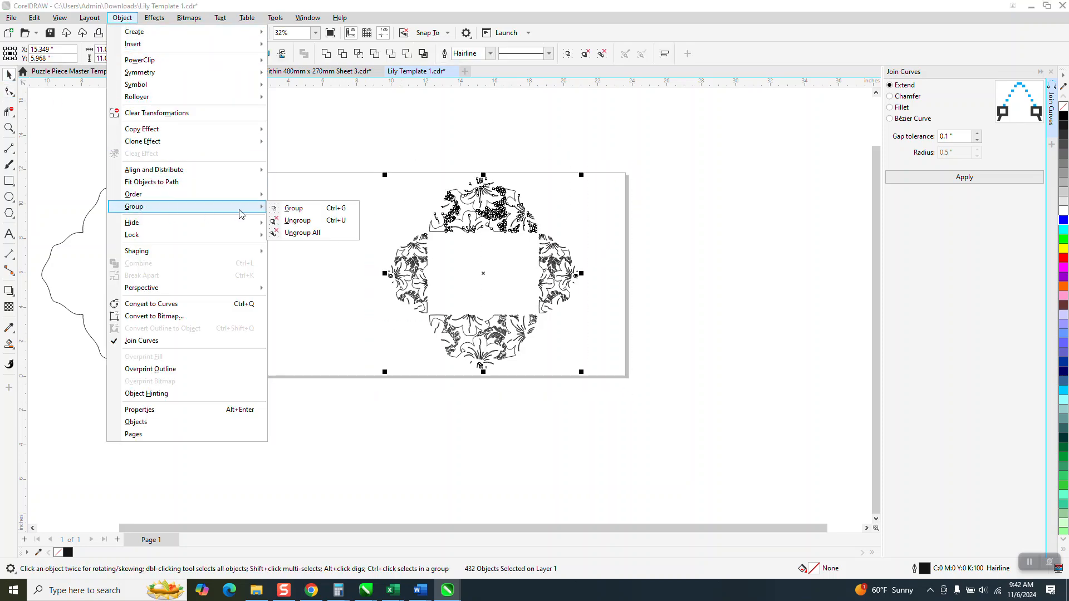
click(281, 207)
Try to open the grouped lily pattern for node editing with the Shape tool
click(9, 91)
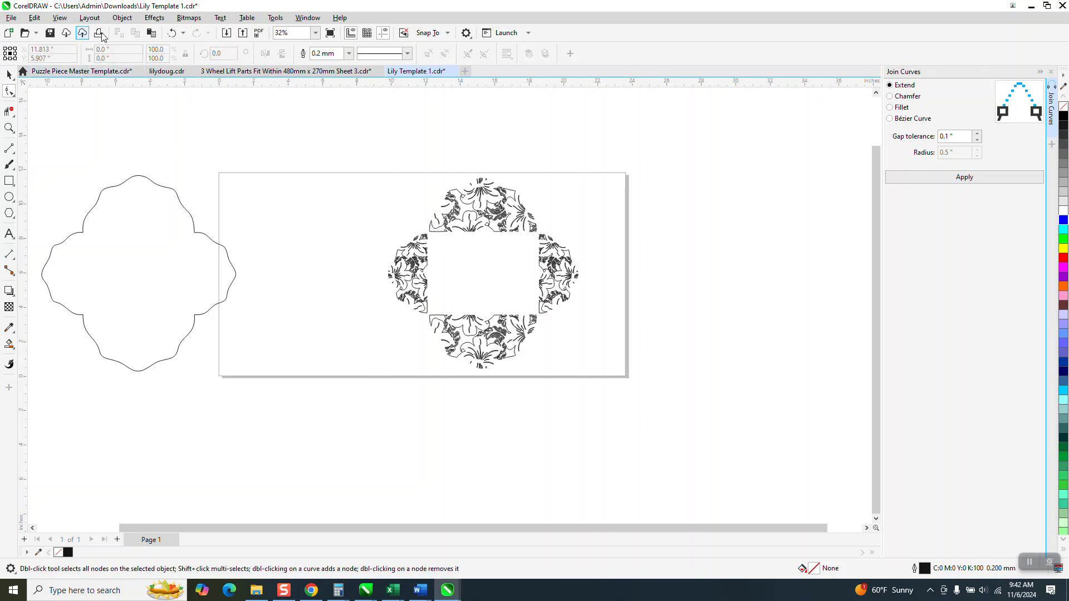
click(9, 74)
click(460, 212)
click(9, 91)
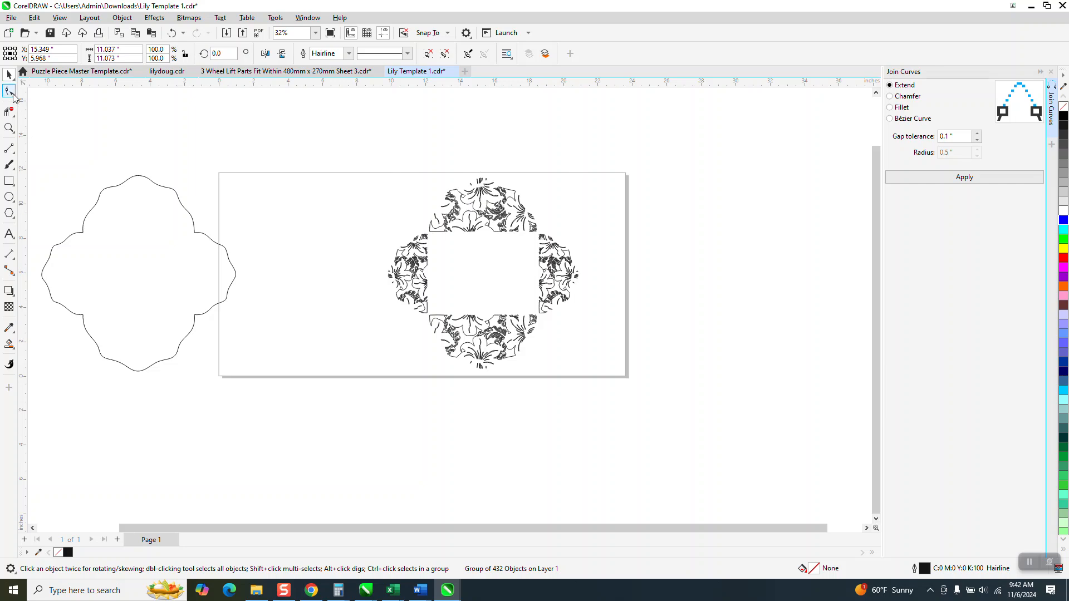
click(9, 74)
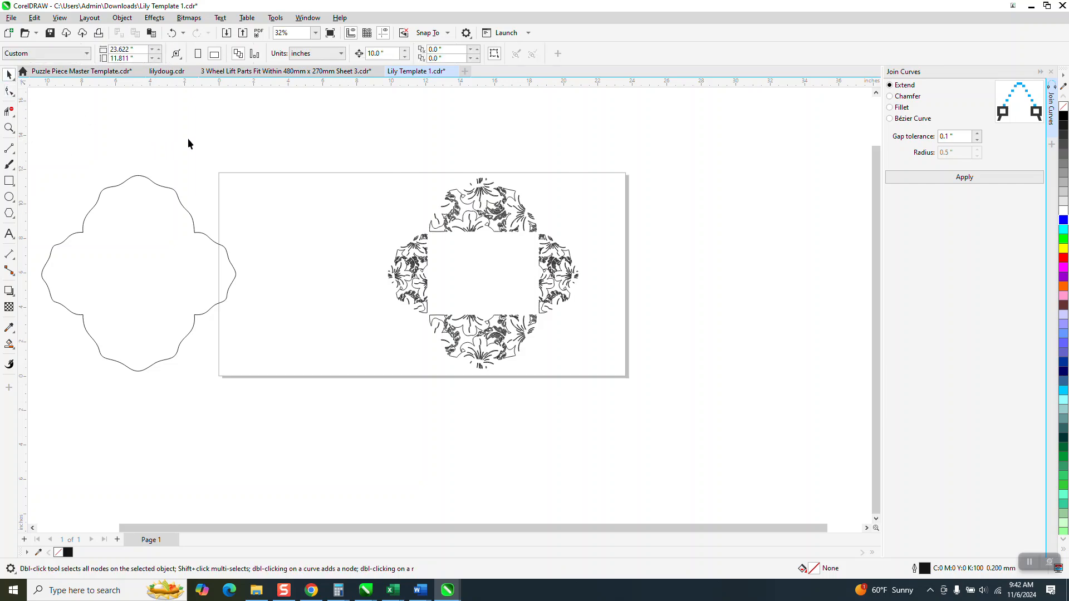
Ungroup the lily pattern completely, including its nested groups, and show the nodes of all its shapes with the Shape tool
click(456, 216)
click(122, 17)
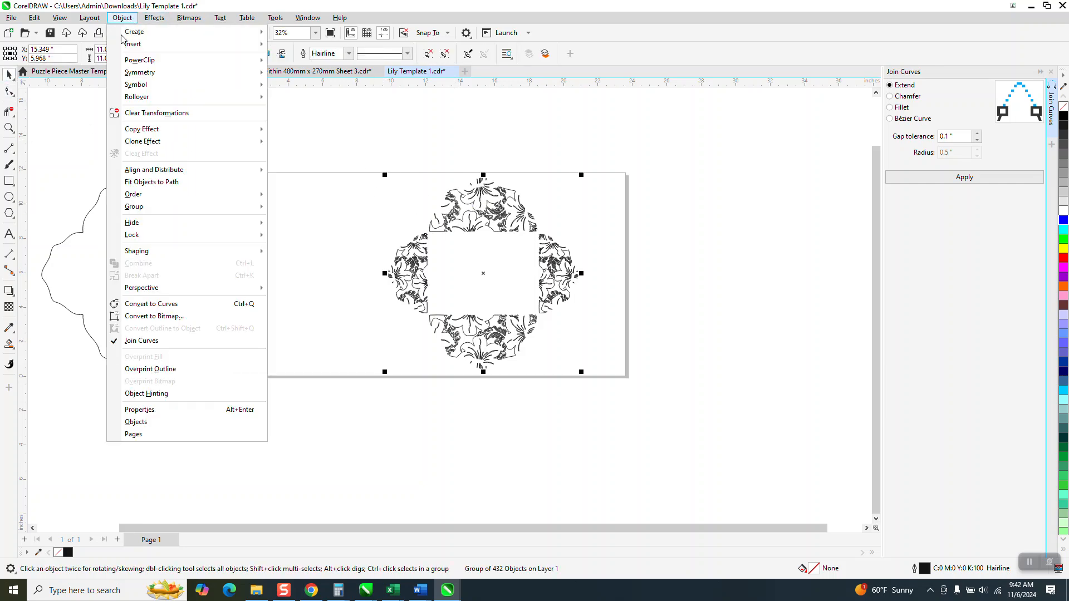
mouse_move(139, 207)
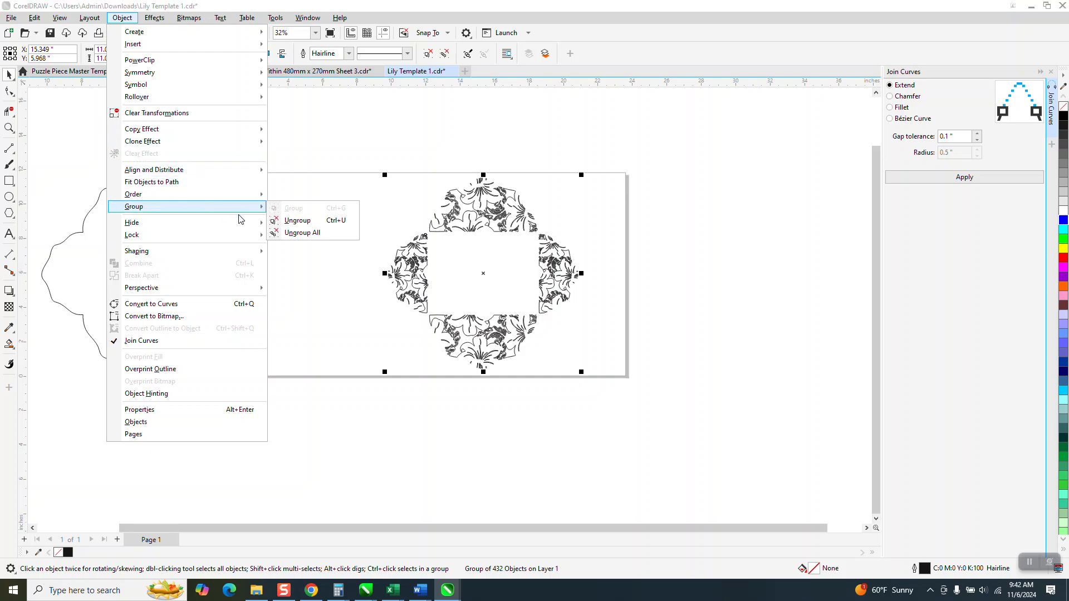
click(281, 232)
click(9, 127)
drag(360, 161, 645, 299)
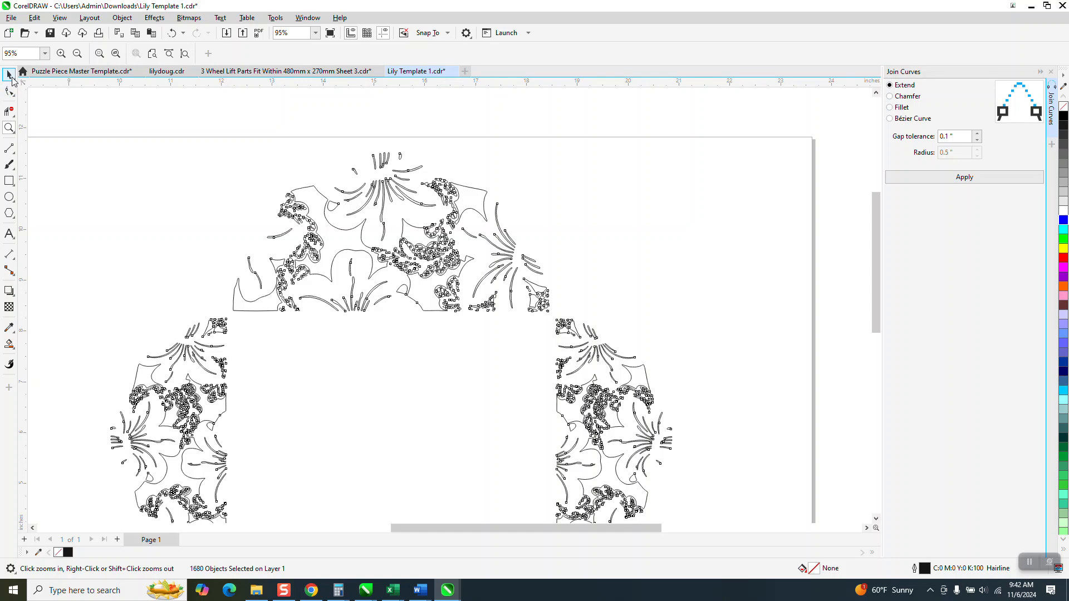
click(11, 96)
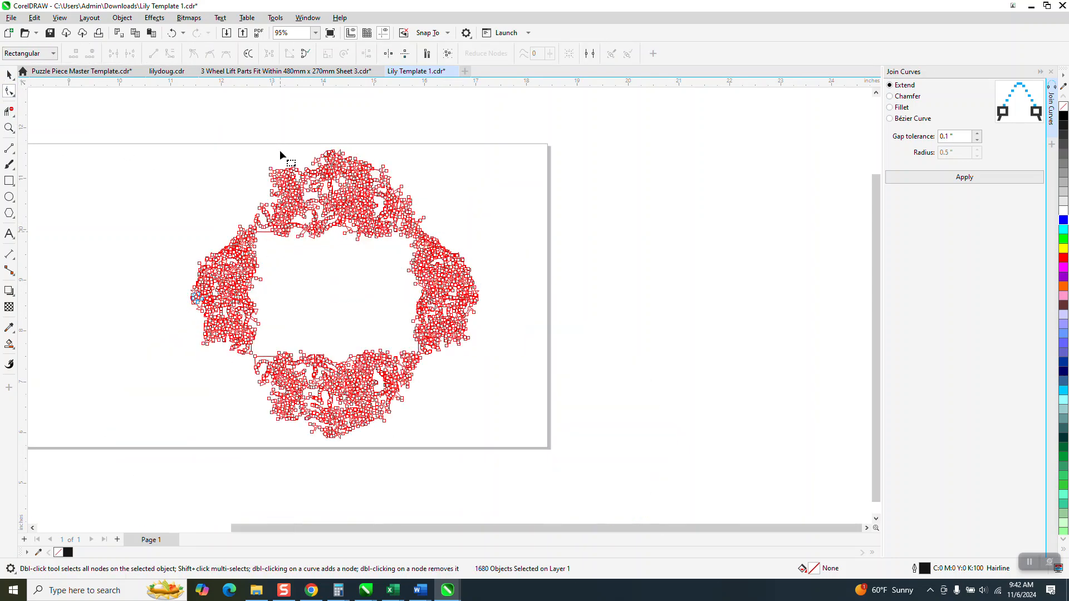
Select all nodes of the ungrouped lily pattern, apply a curve smoothness of 20, and check the smoothed shapes up close
scroll(280, 153, down, 3)
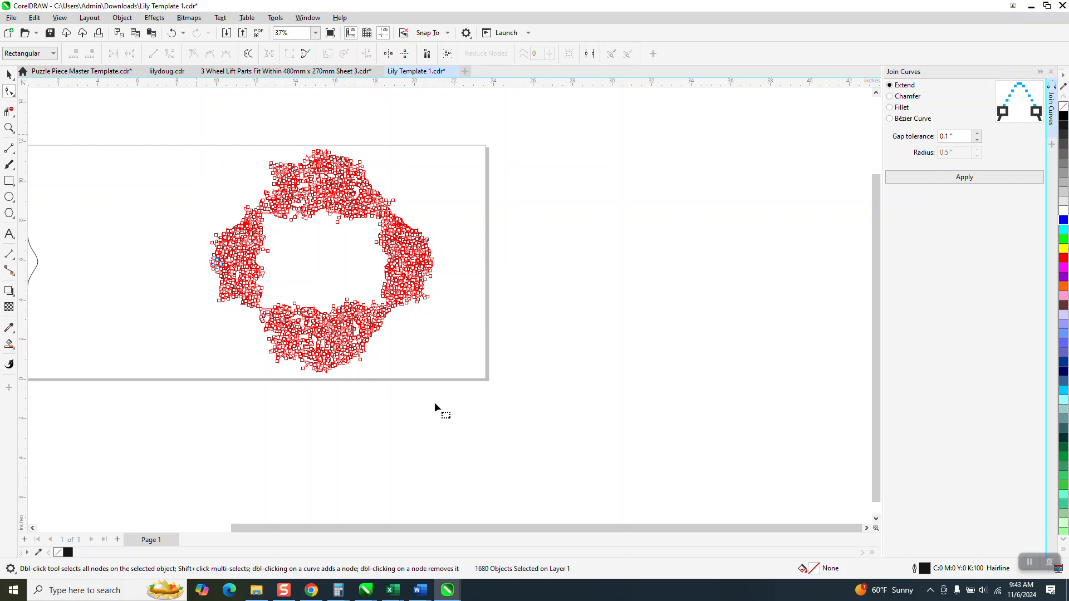
drag(503, 421, 504, 421)
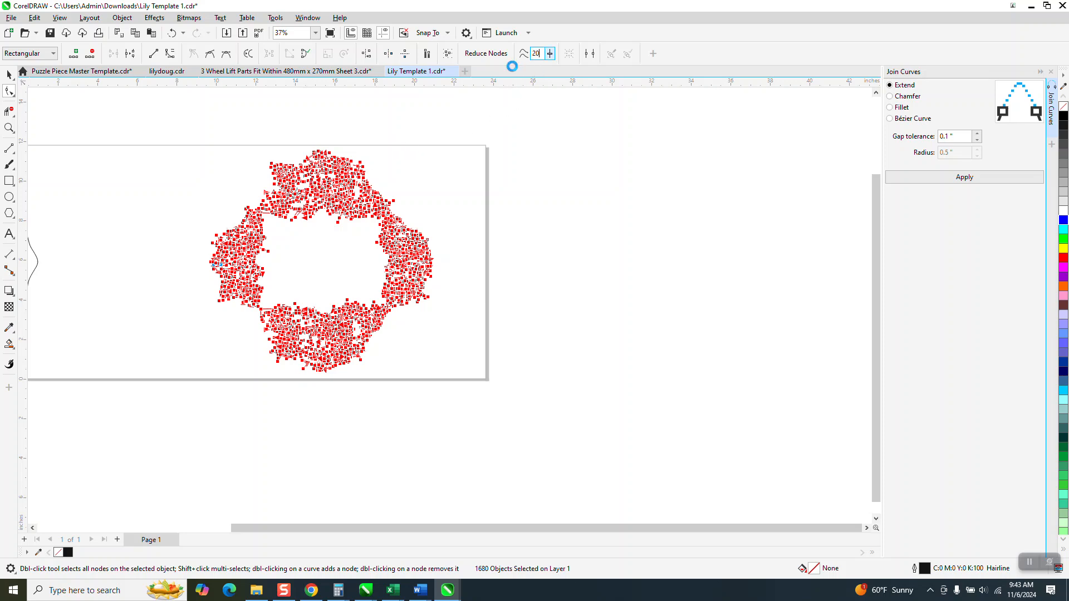
click(9, 126)
drag(262, 153, 372, 218)
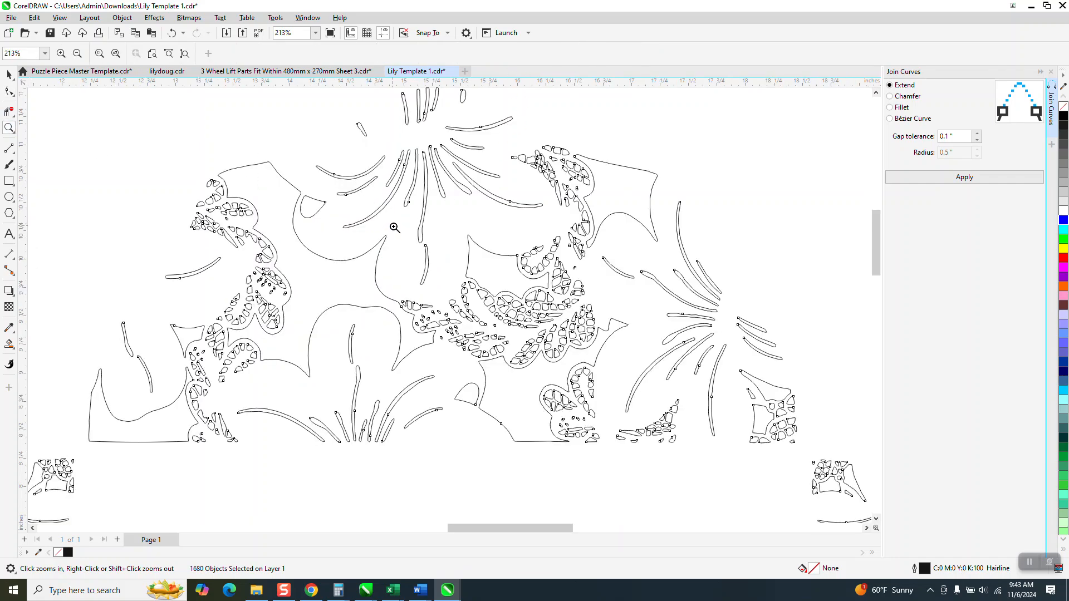
drag(475, 237, 651, 337)
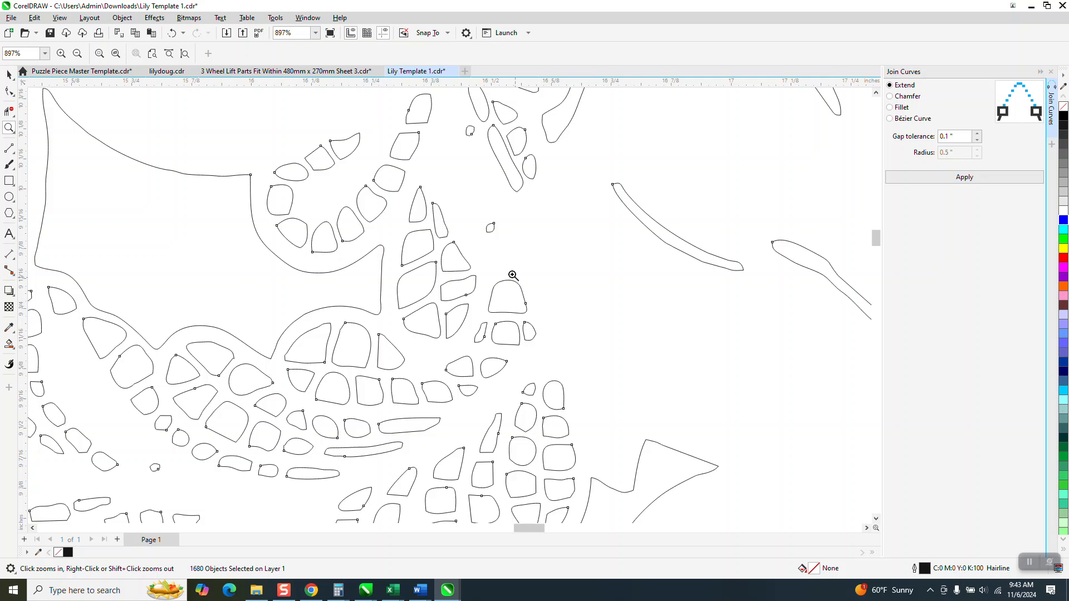
scroll(442, 238, down, 10)
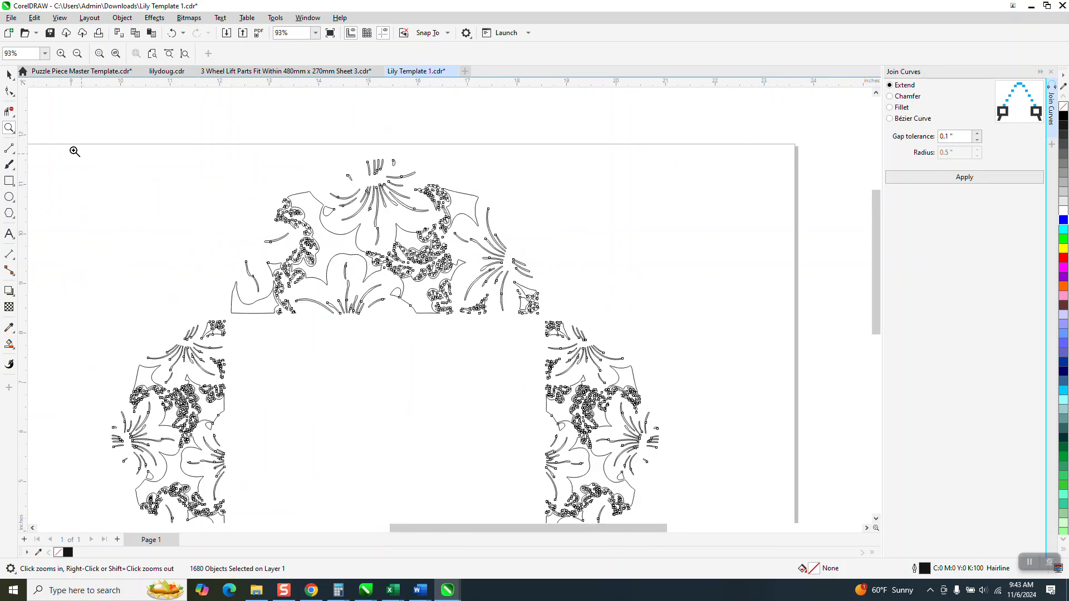
Select the upper section of the lily pattern, set the curve smoothness of all its nodes to 20, and close the Join Curves docker
click(9, 74)
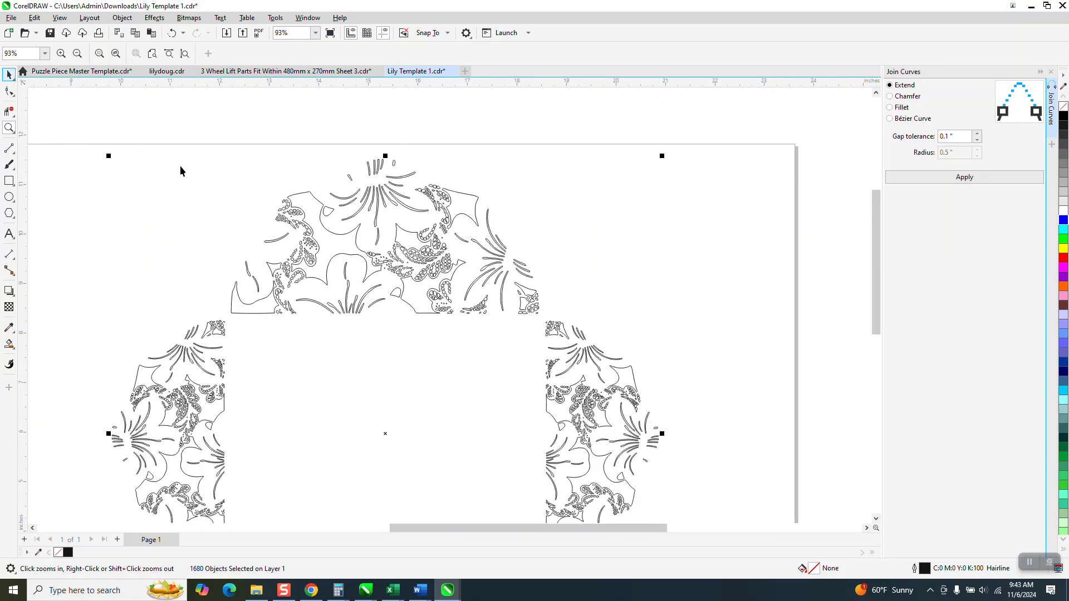
click(223, 169)
click(318, 200)
drag(194, 148, 565, 326)
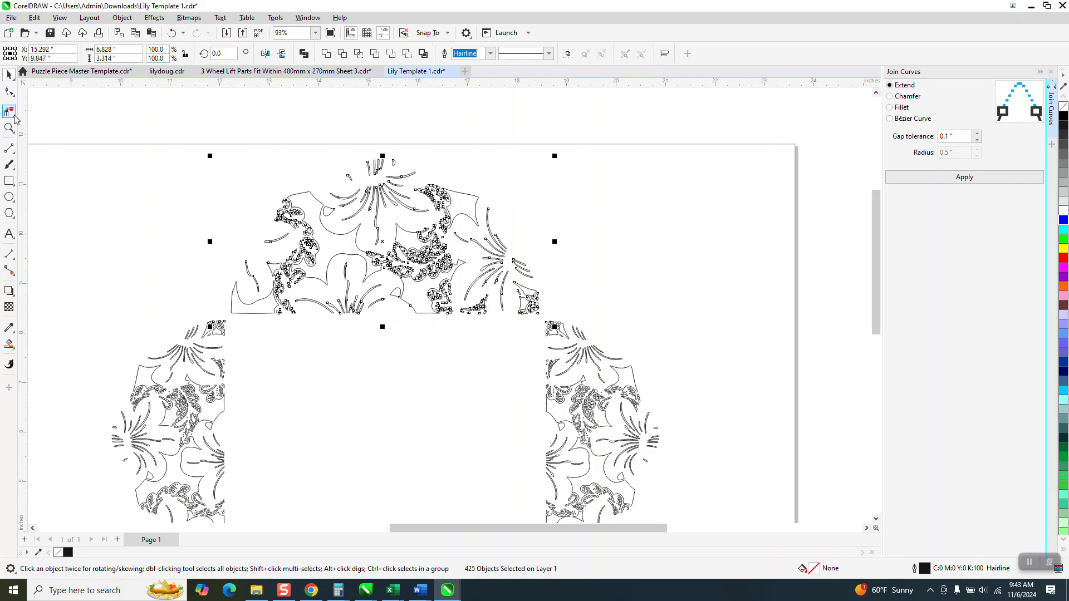
double_click(9, 92)
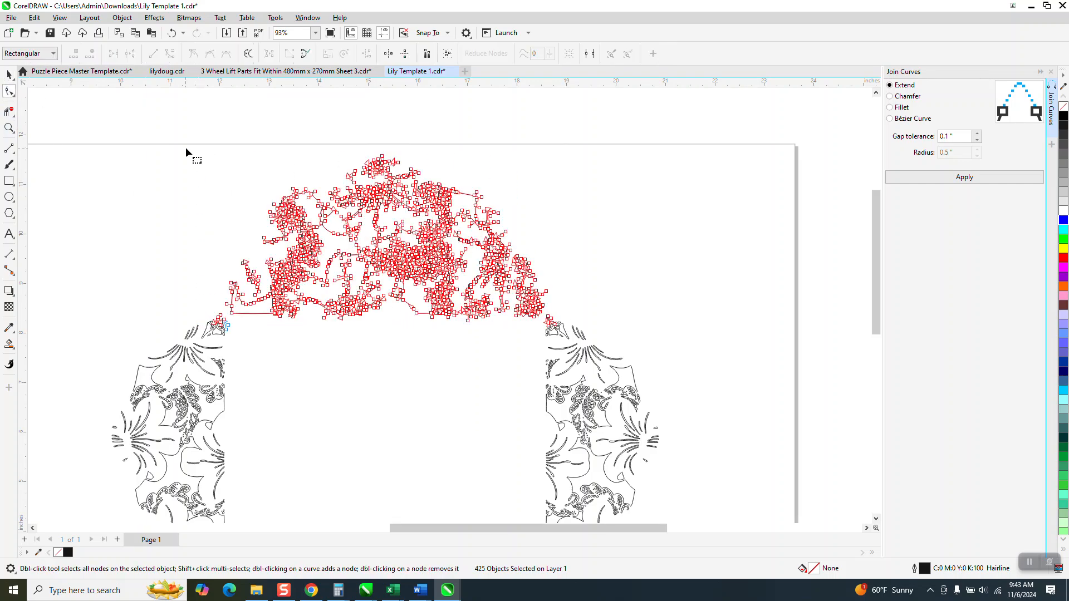
drag(188, 147, 551, 334)
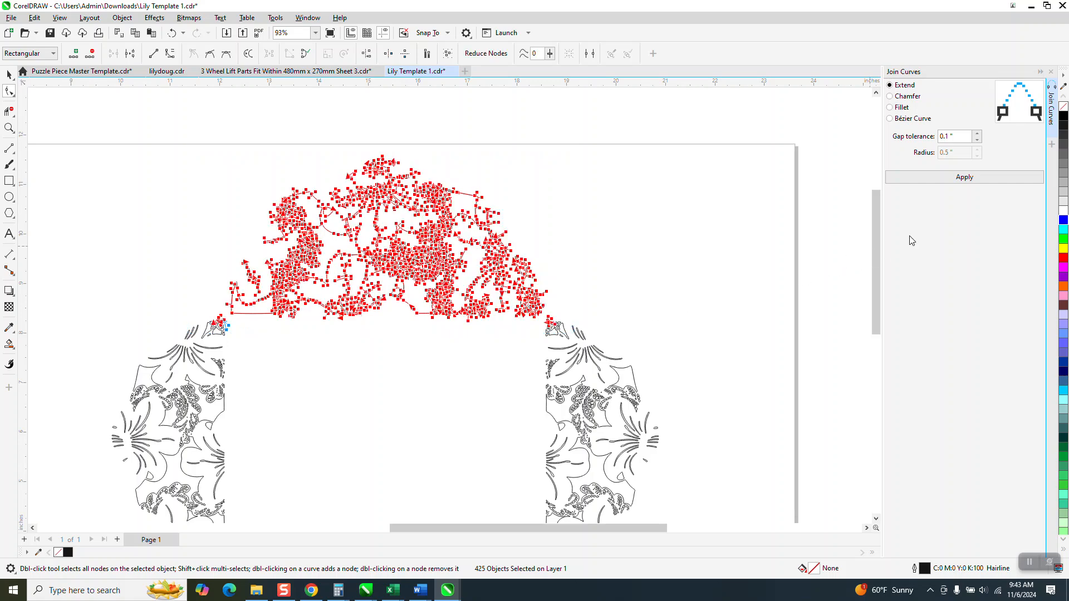
click(958, 179)
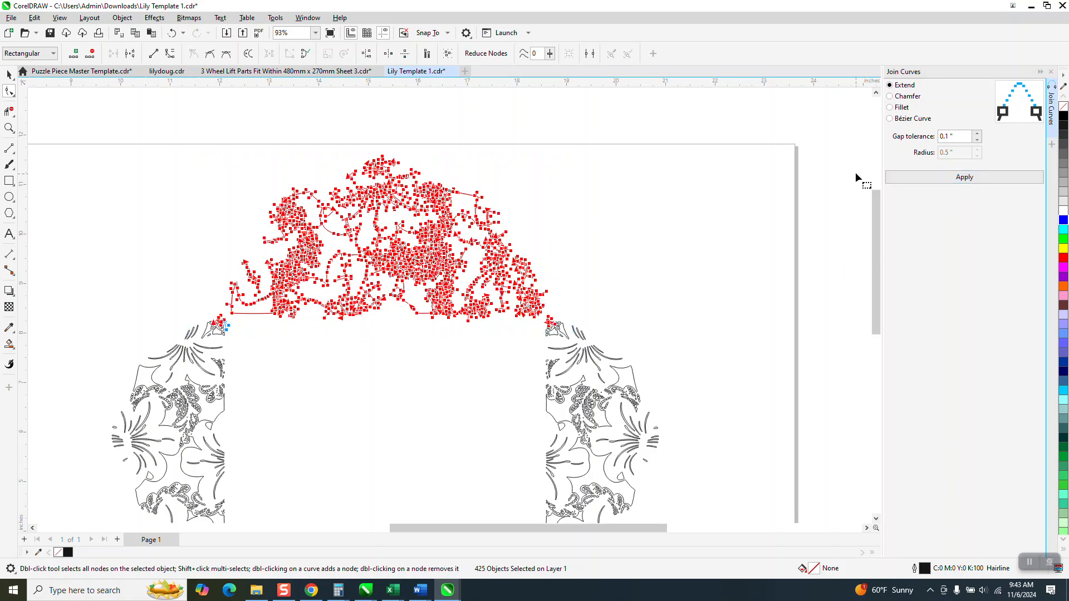
click(1051, 72)
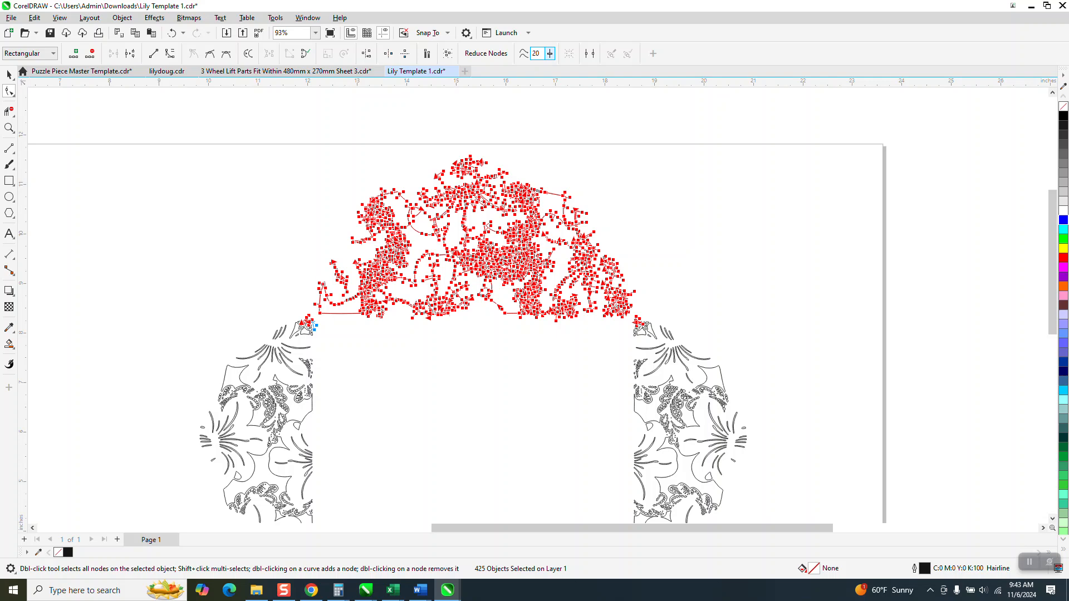
key(space)
Select all four sections of the lily pattern and give them a red outline
scroll(243, 169, down, 2)
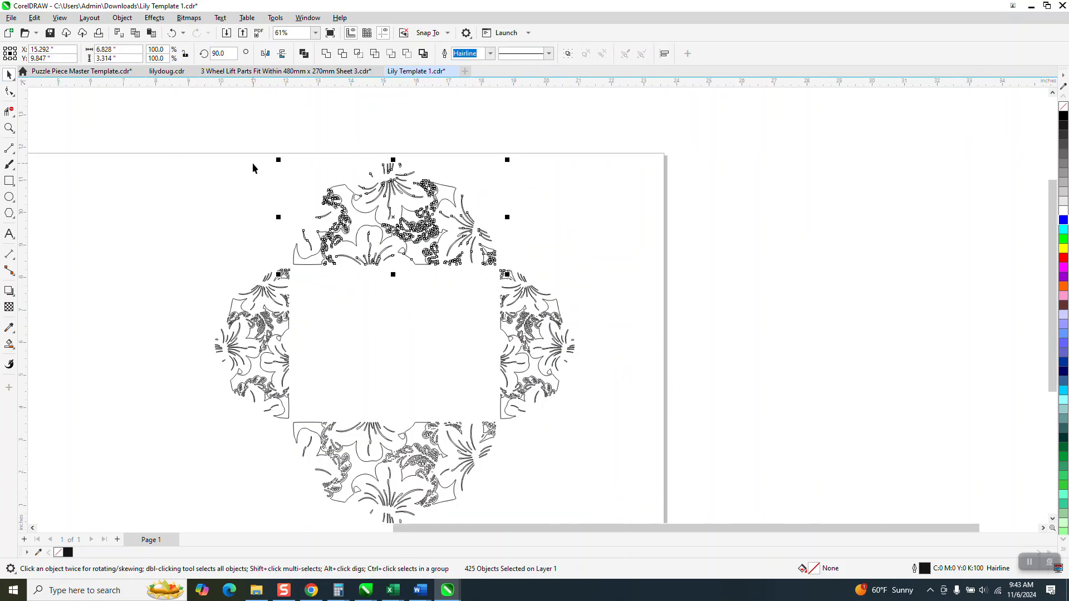
scroll(490, 194, down, 2)
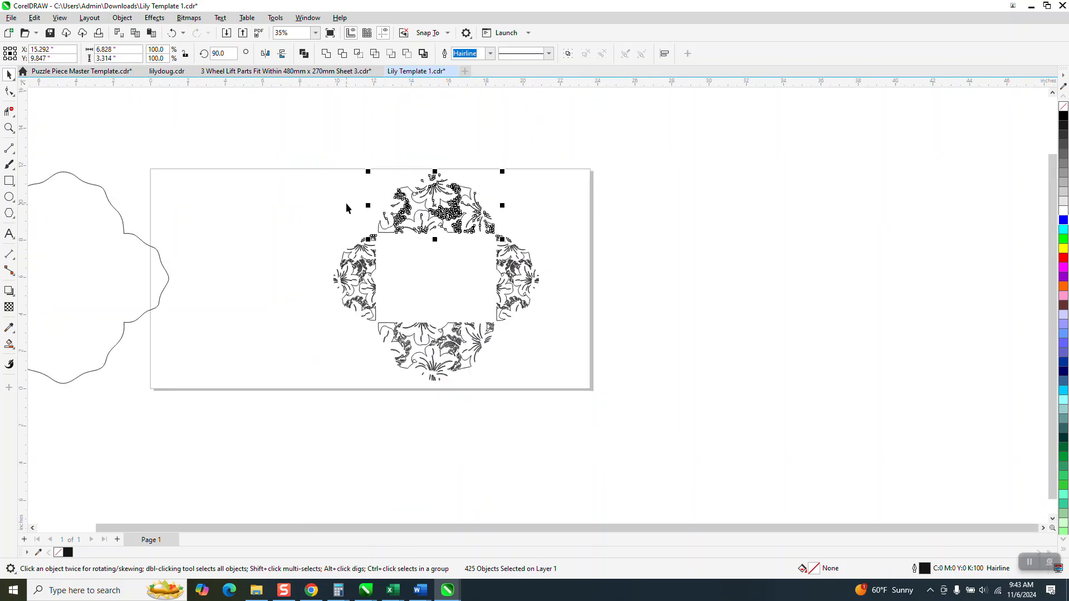
drag(323, 155, 442, 309)
drag(593, 412, 594, 414)
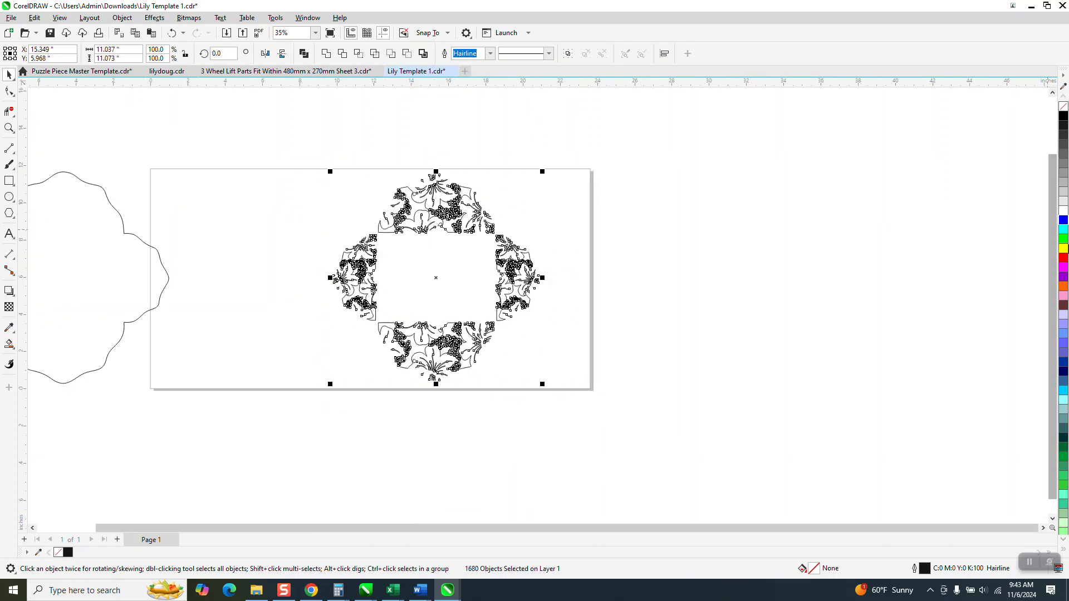
right_click(1064, 256)
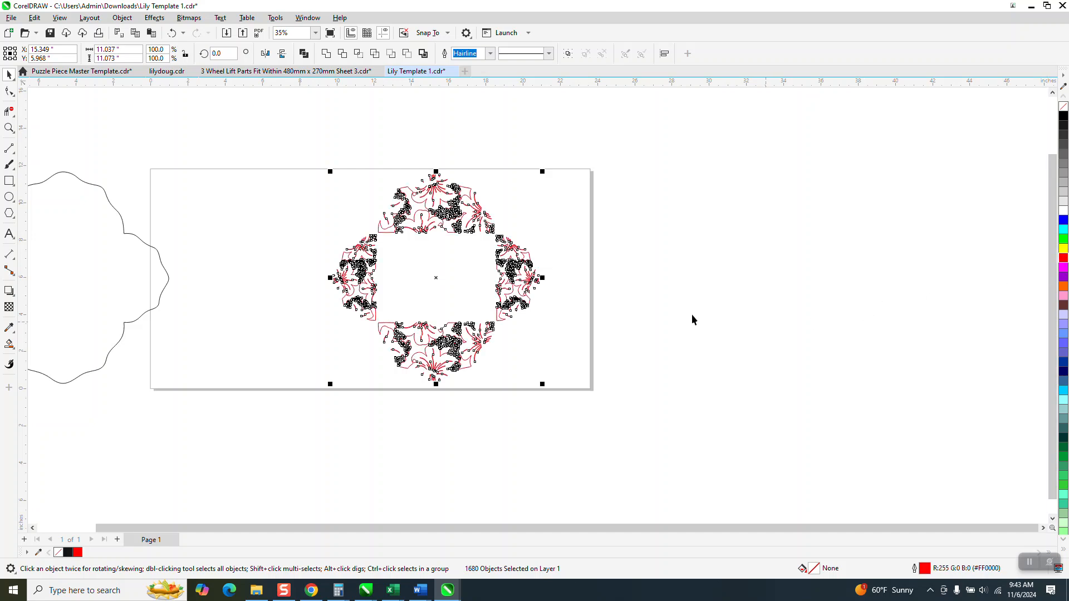
Move the outer curve 20 inches right, back around the lily pattern, and colour its outline red
click(149, 251)
key(Right)
key(Right)
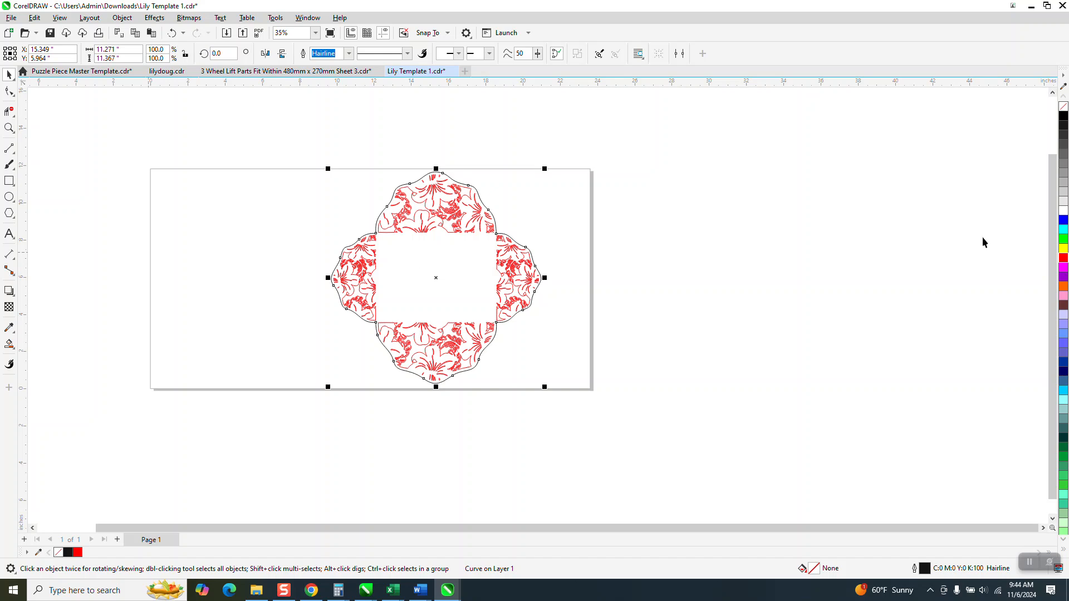
right_click(1063, 258)
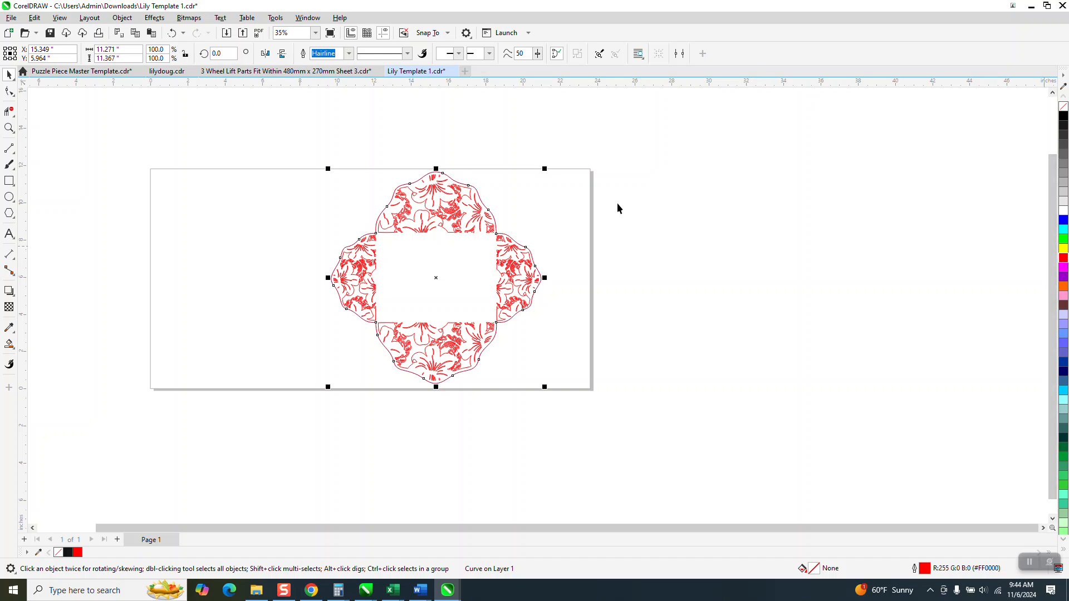
Group the outer curve with all the lily pattern shapes and move the group about 9 inches left on the page
click(466, 163)
click(449, 192)
click(295, 178)
drag(301, 150, 639, 436)
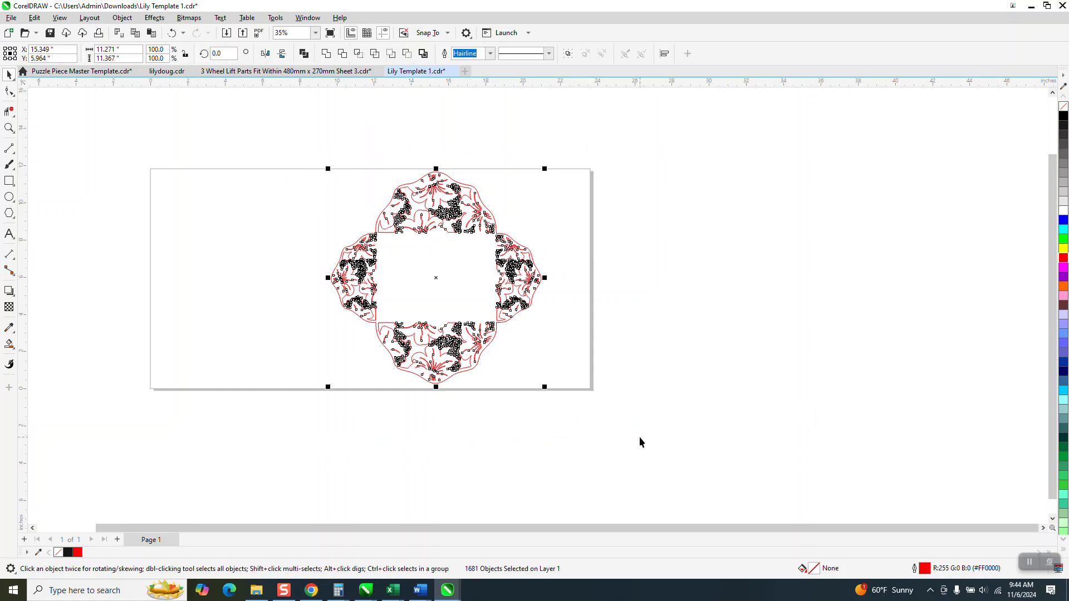
key(ctrl+g)
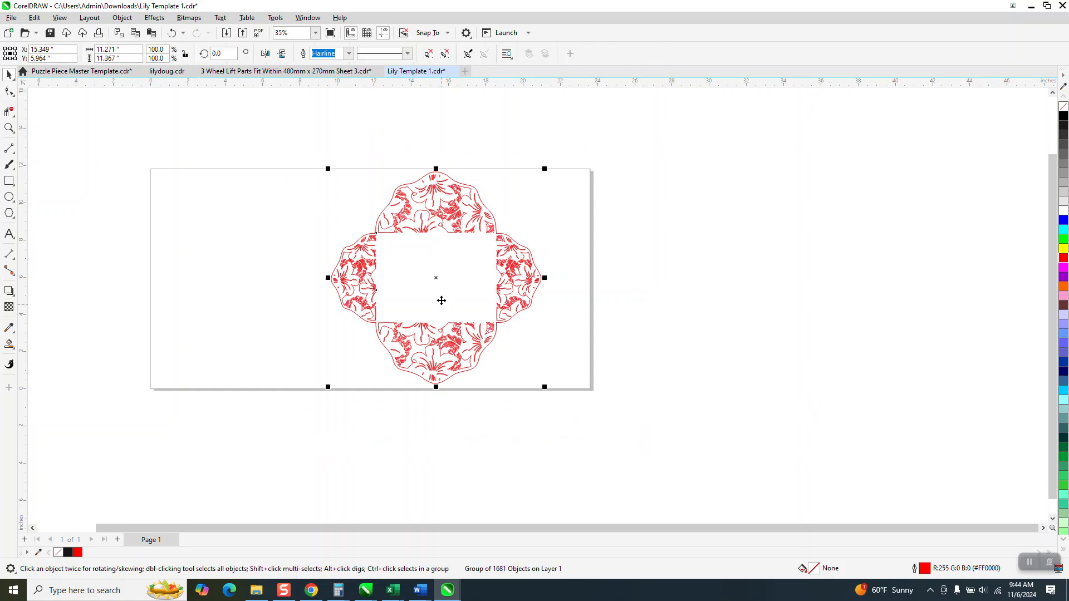
drag(438, 279, 270, 281)
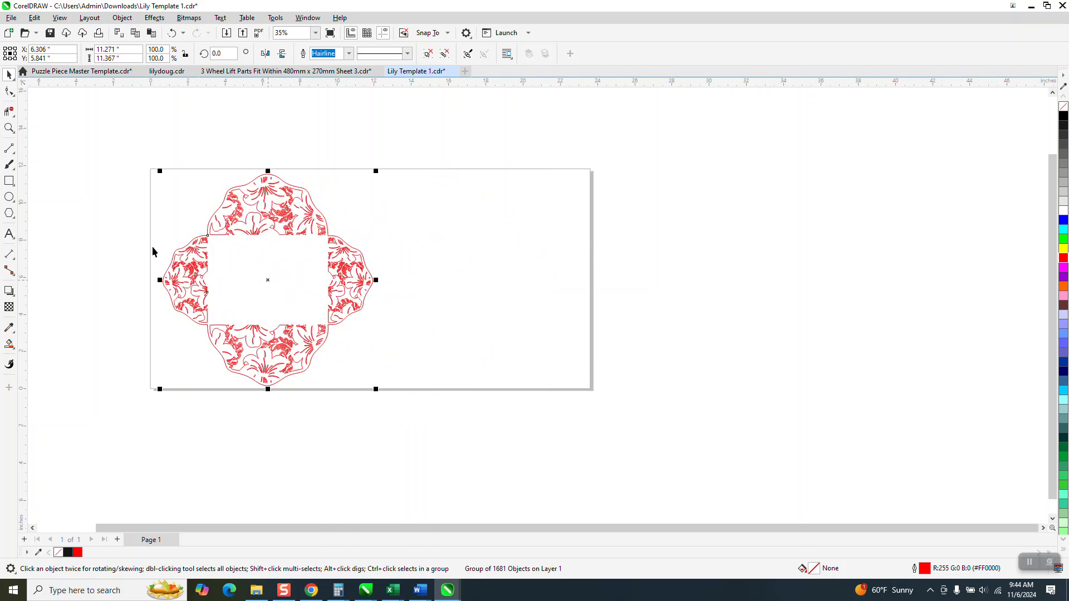
Use Smart Fill with white fill and no outline to create a filled shape from the template's enclosed inner area
click(9, 128)
drag(227, 165, 334, 256)
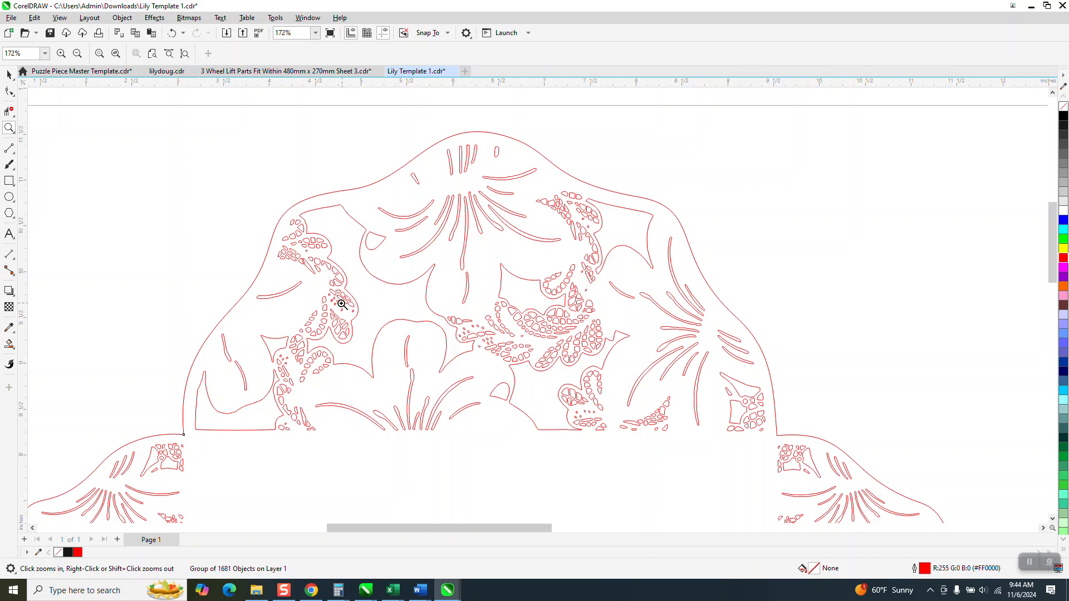
scroll(328, 302, down, 1)
scroll(345, 310, down, 3)
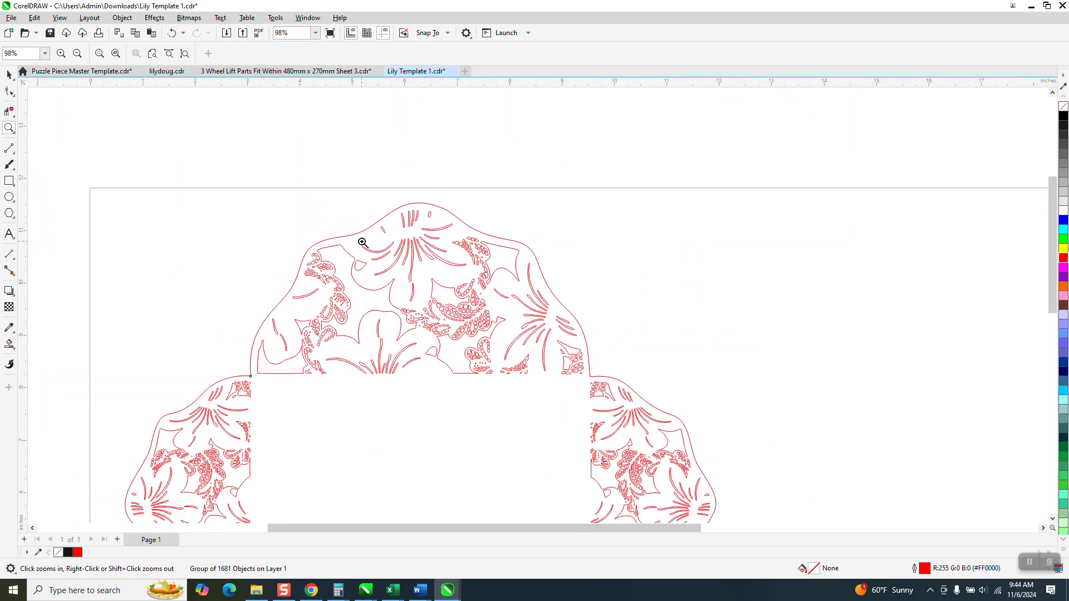
scroll(130, 333, down, 2)
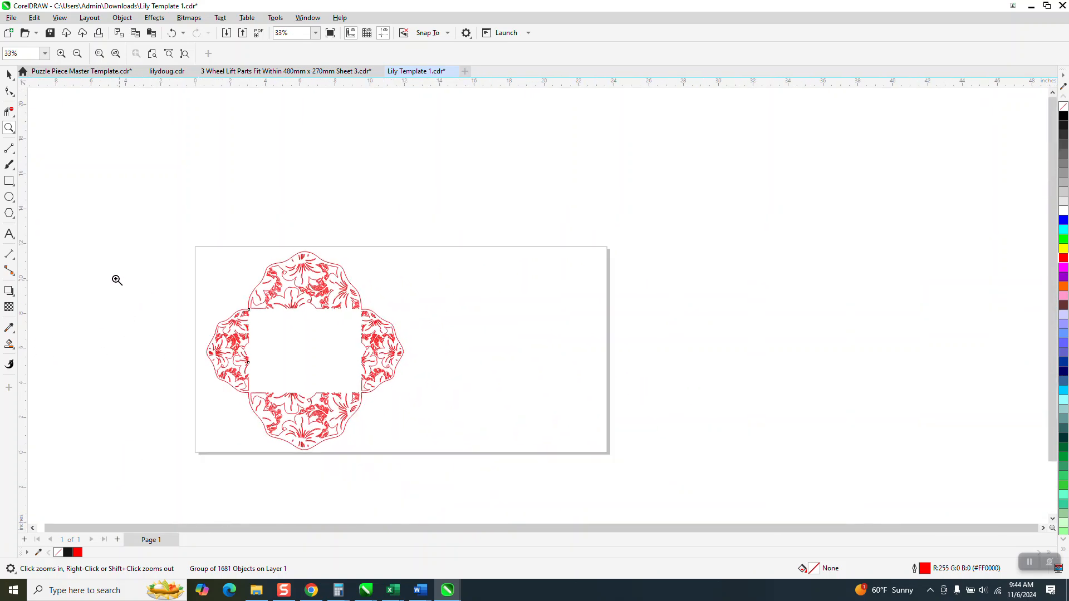
click(15, 182)
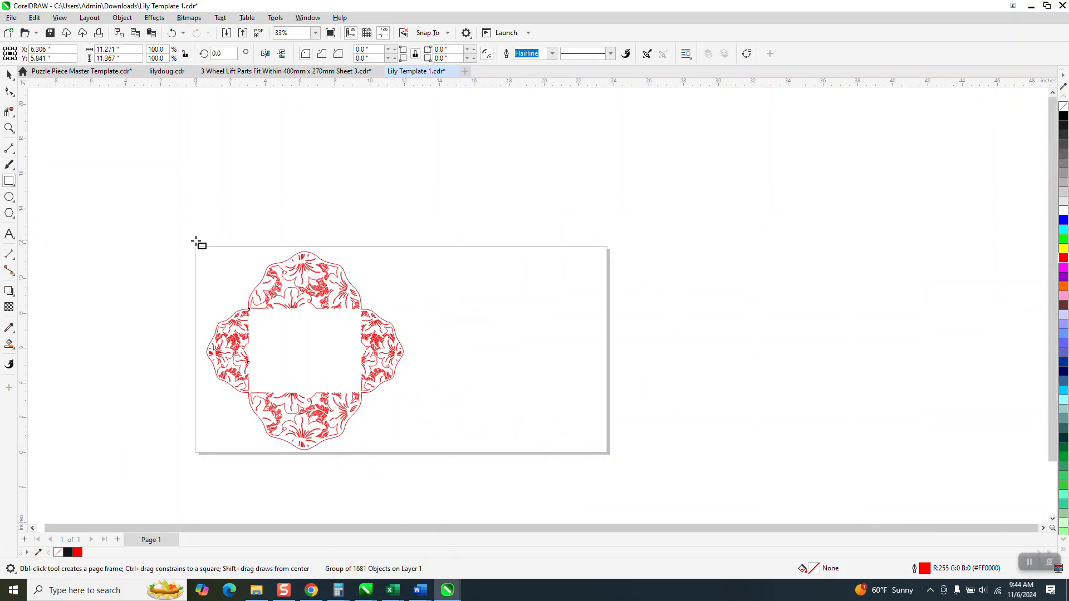
click(10, 345)
click(127, 54)
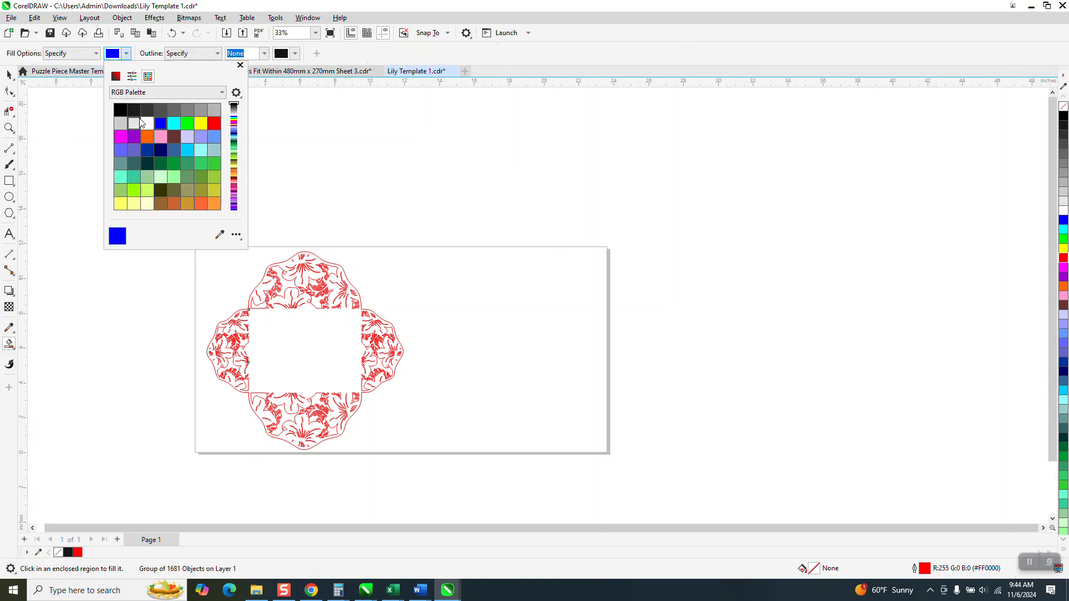
click(148, 123)
click(283, 336)
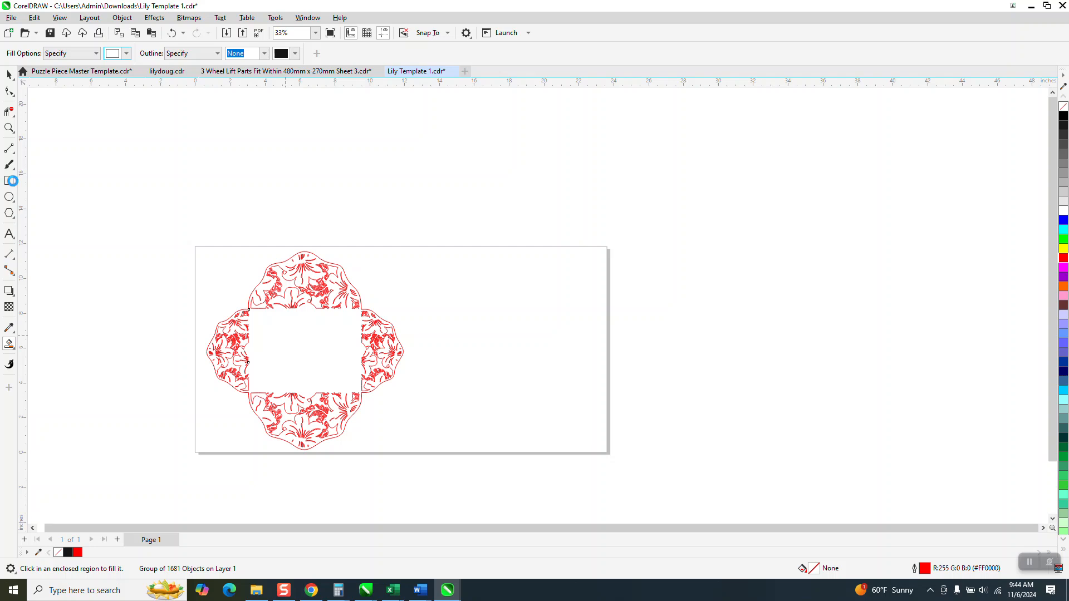
click(68, 208)
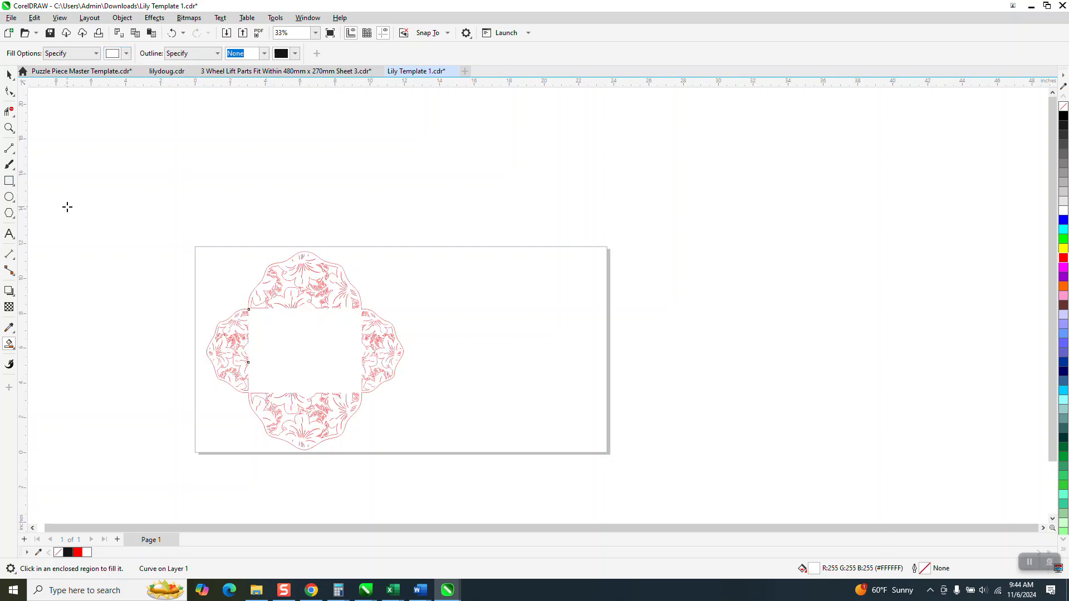
Draw a rectangle about 14.6 by 12.6 inches around the template, fill it black, and send it to the back of the page
click(10, 182)
drag(189, 238, 442, 456)
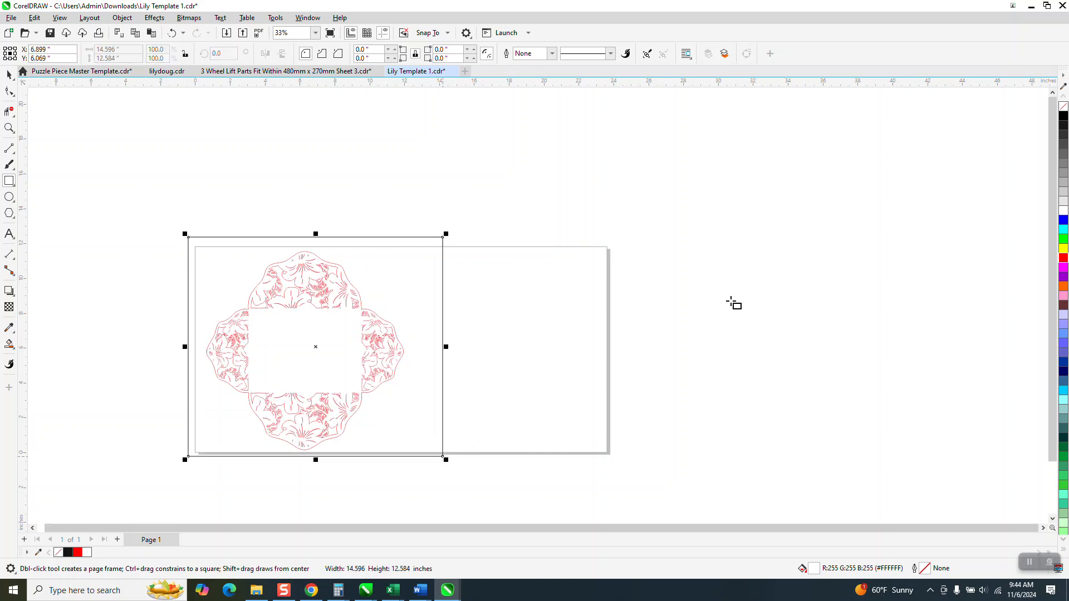
click(1064, 117)
click(123, 18)
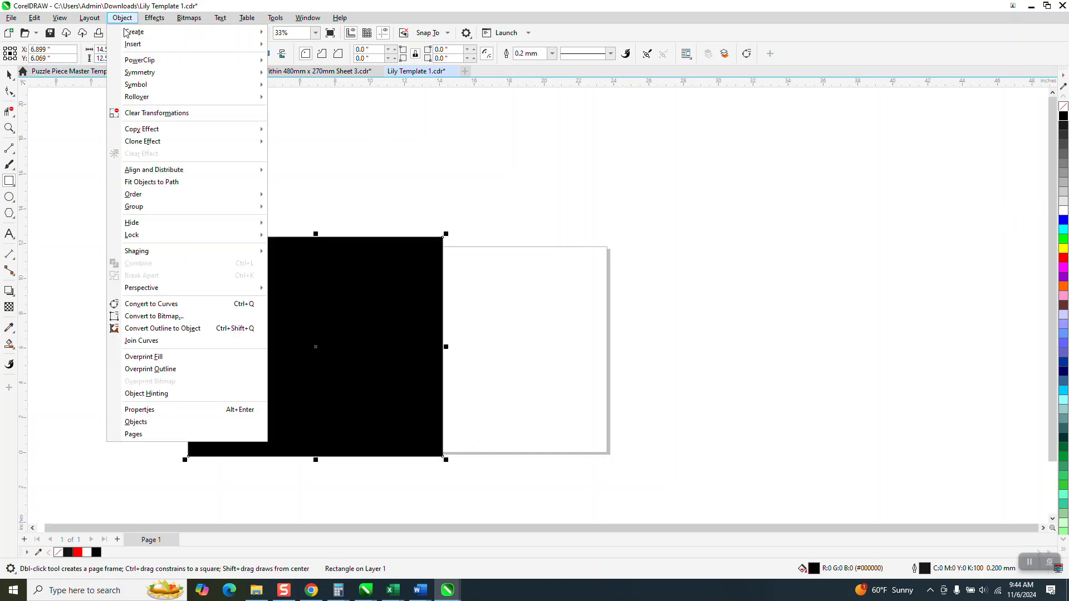
mouse_move(145, 194)
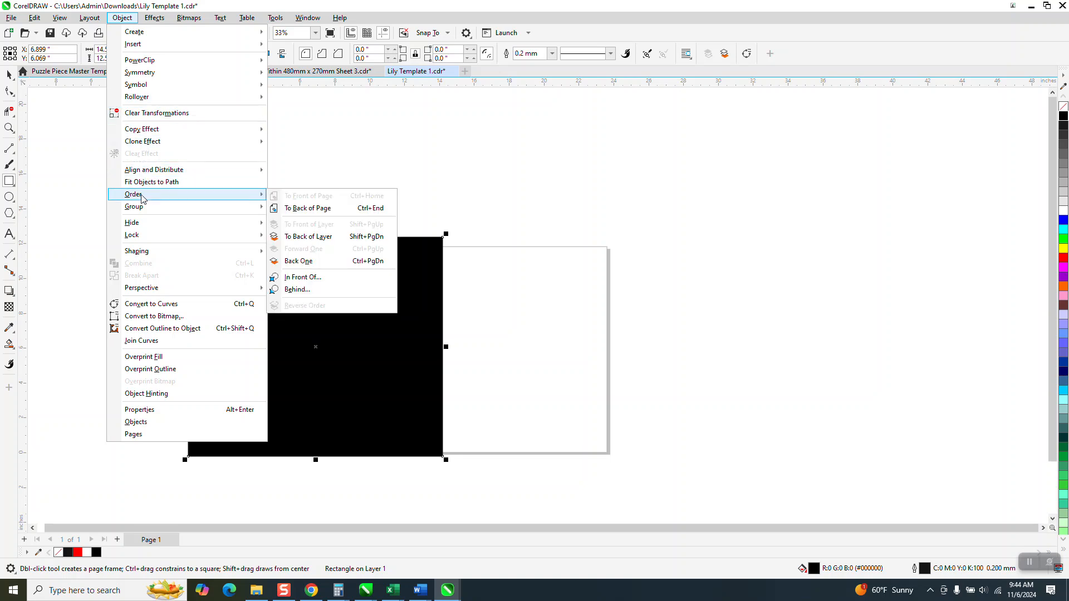
click(307, 208)
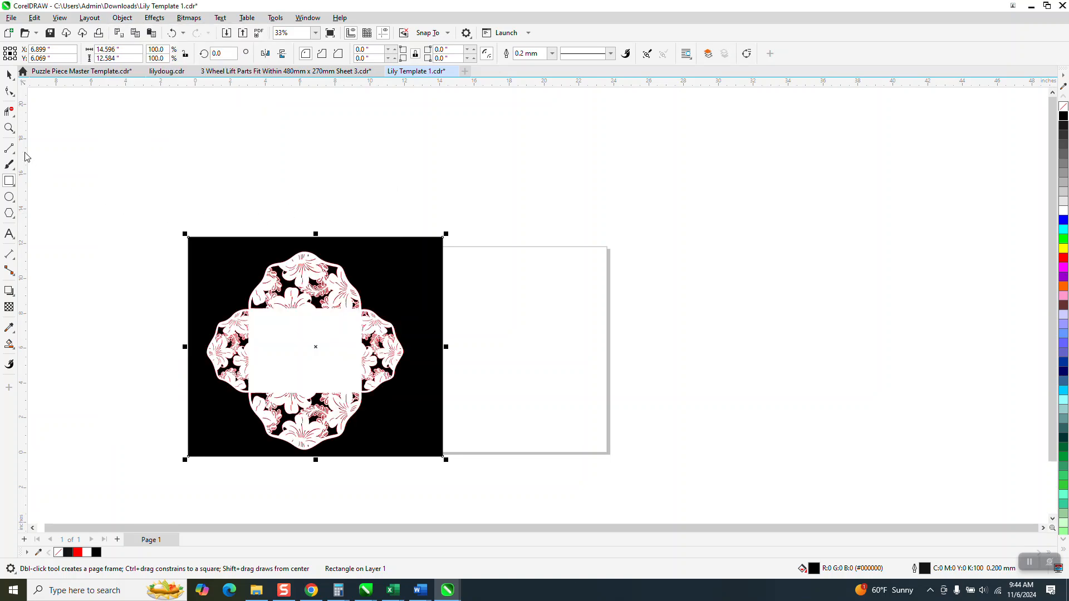
Select the white Smart Fill shape and move it 20 inches right, off the template and black rectangle
click(9, 128)
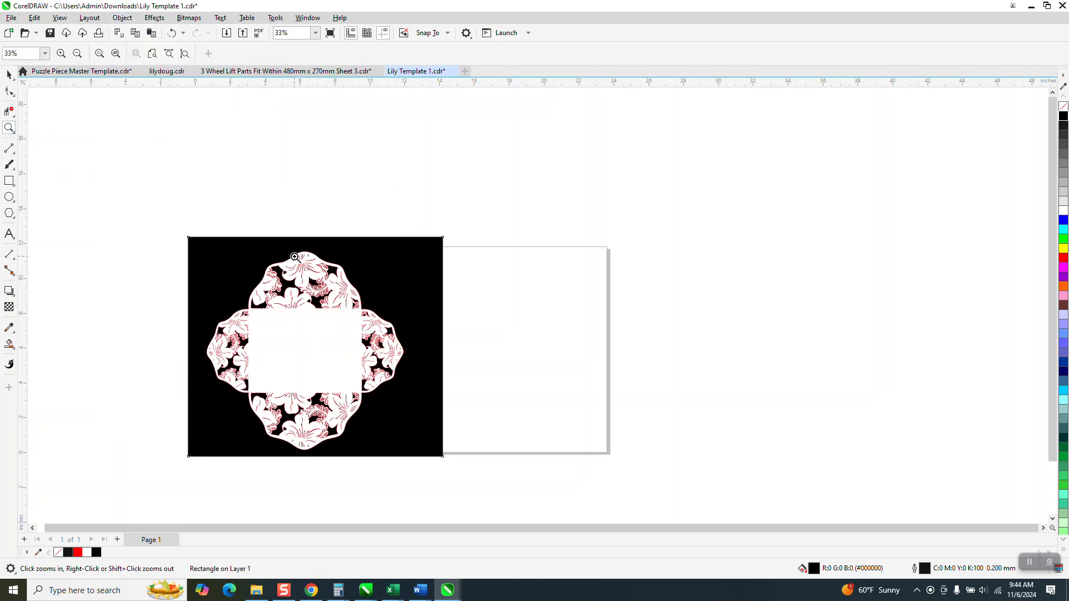
click(9, 74)
click(304, 267)
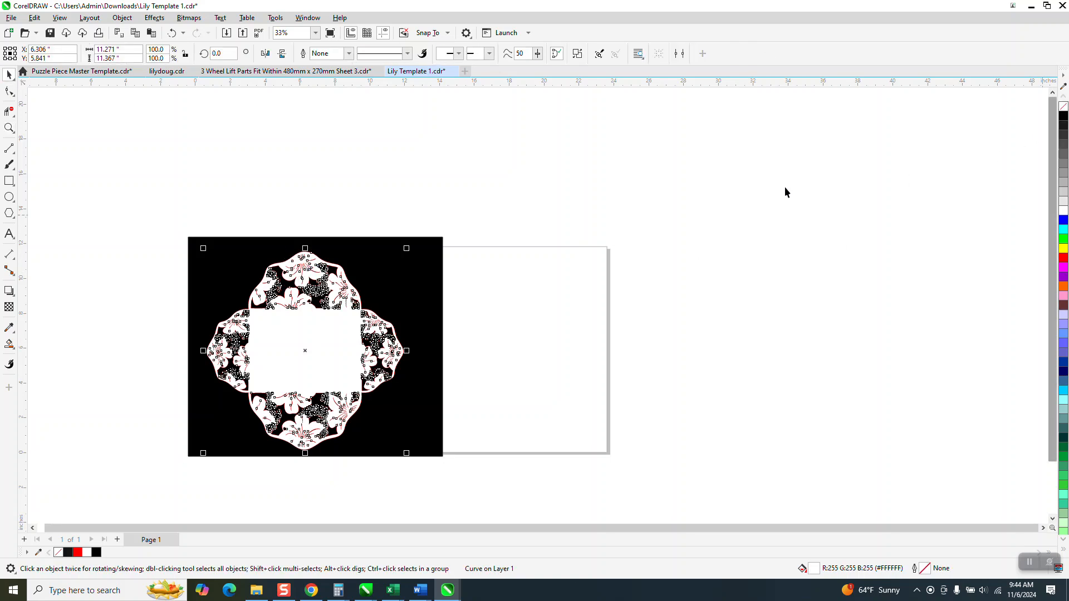
click(465, 302)
click(349, 355)
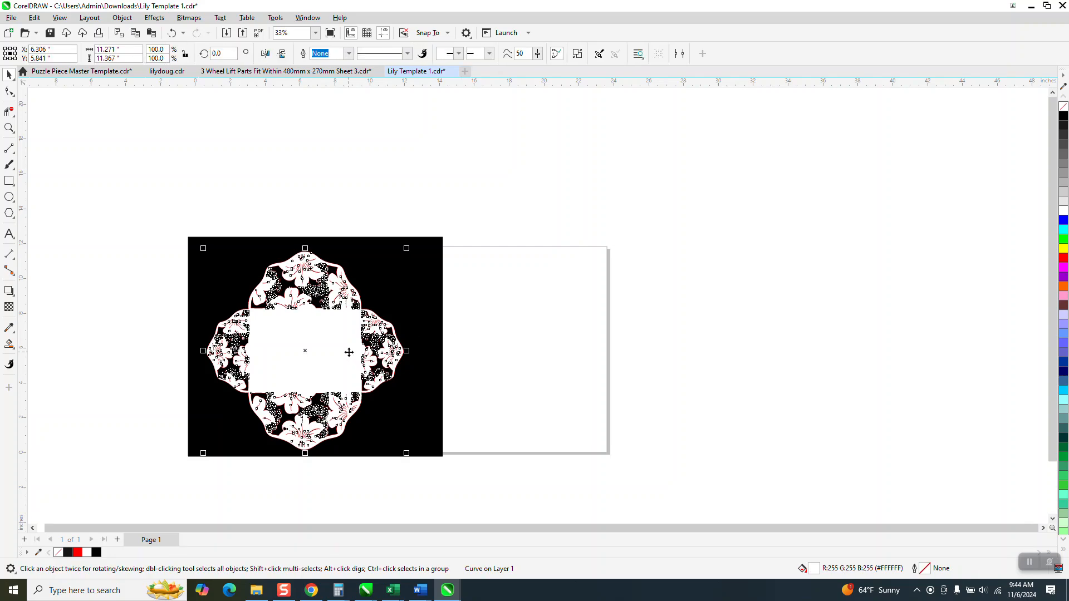
key(Right)
key(Right)
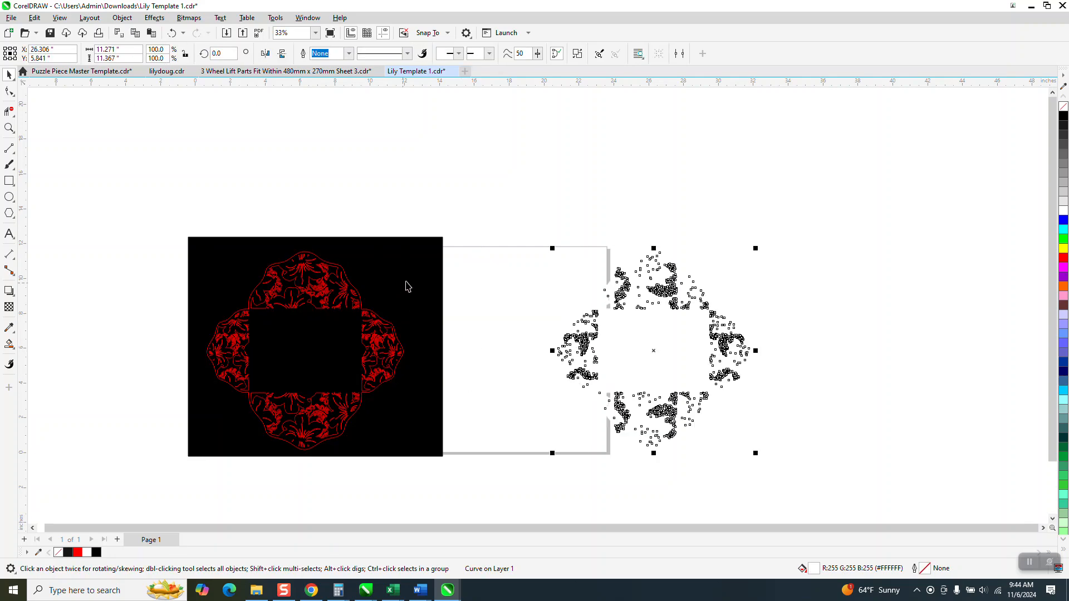
Move the black rectangle 20 inches right so it sits behind the white Smart Fill shape
click(406, 284)
key(Right)
key(Right)
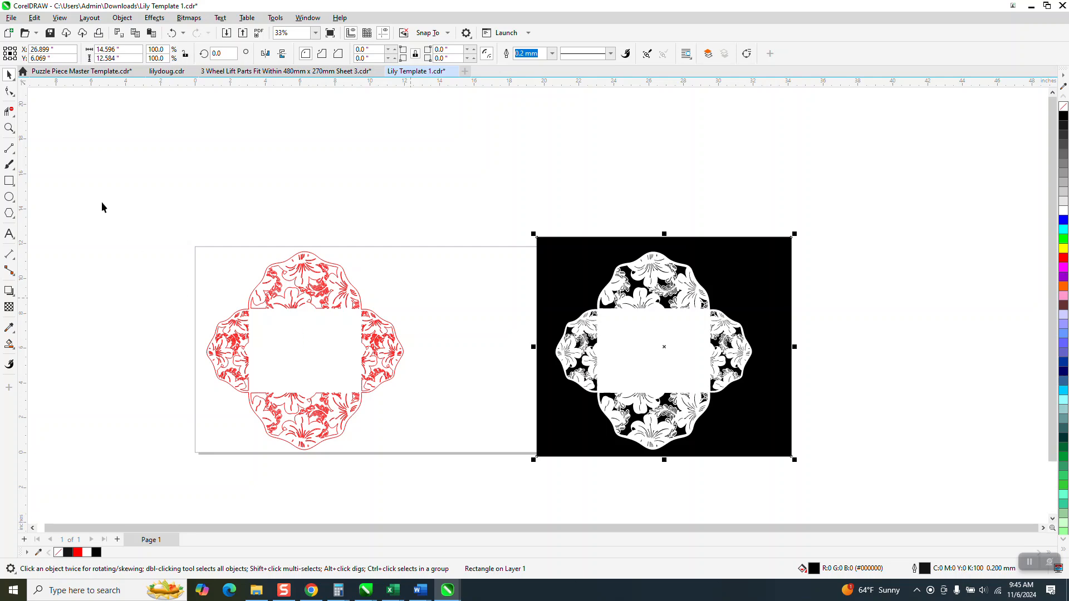
Examine the white lily shape against the black background up close, including its inner corner, and compare the red template's upper flap outlines
click(8, 129)
drag(554, 258, 781, 428)
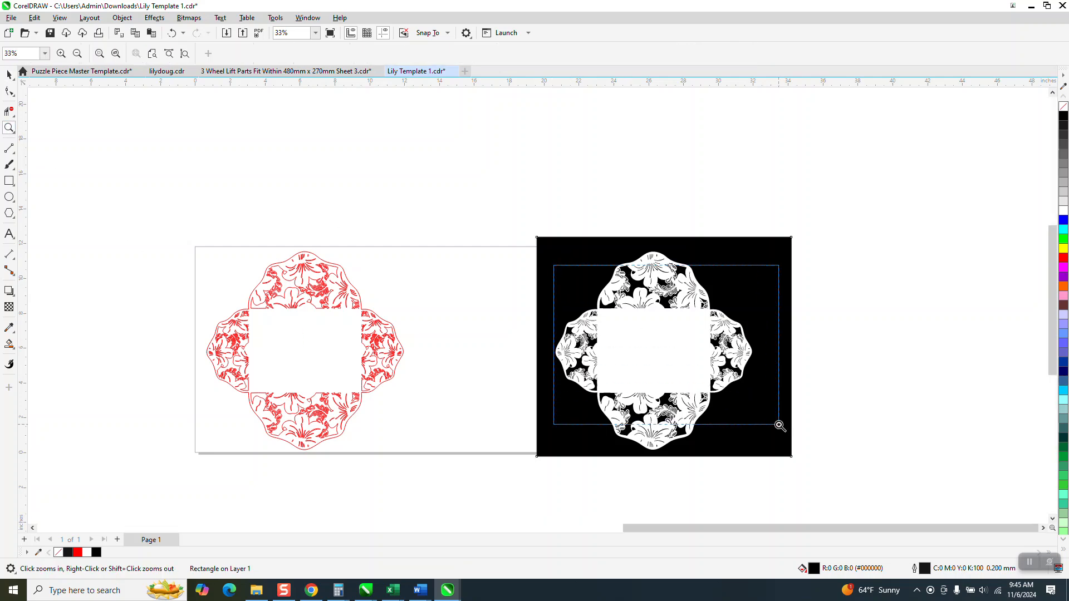
drag(335, 186, 467, 253)
scroll(305, 239, down, 4)
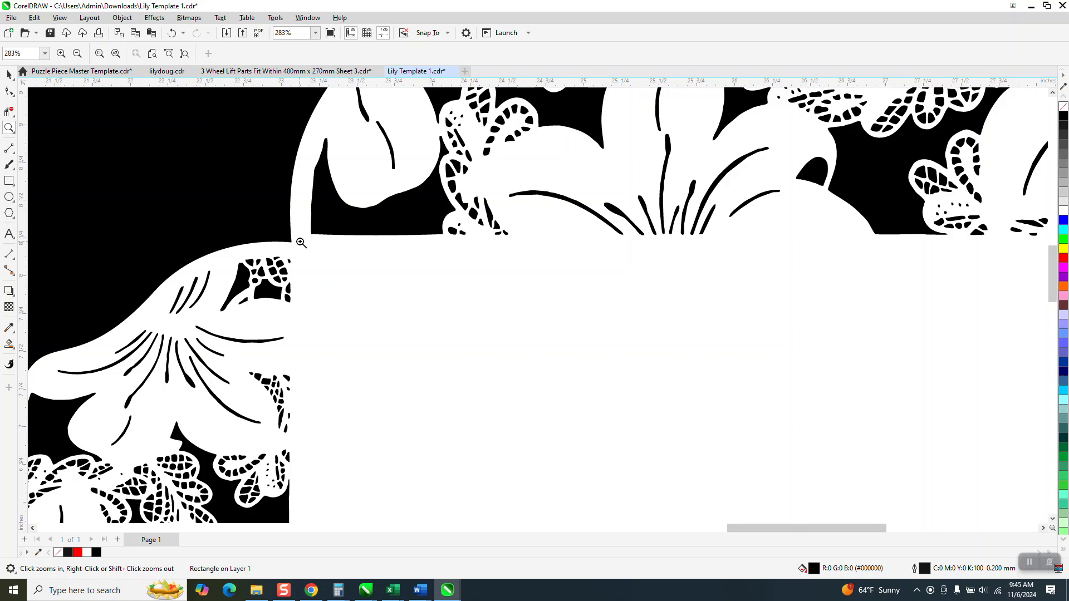
scroll(305, 239, down, 4)
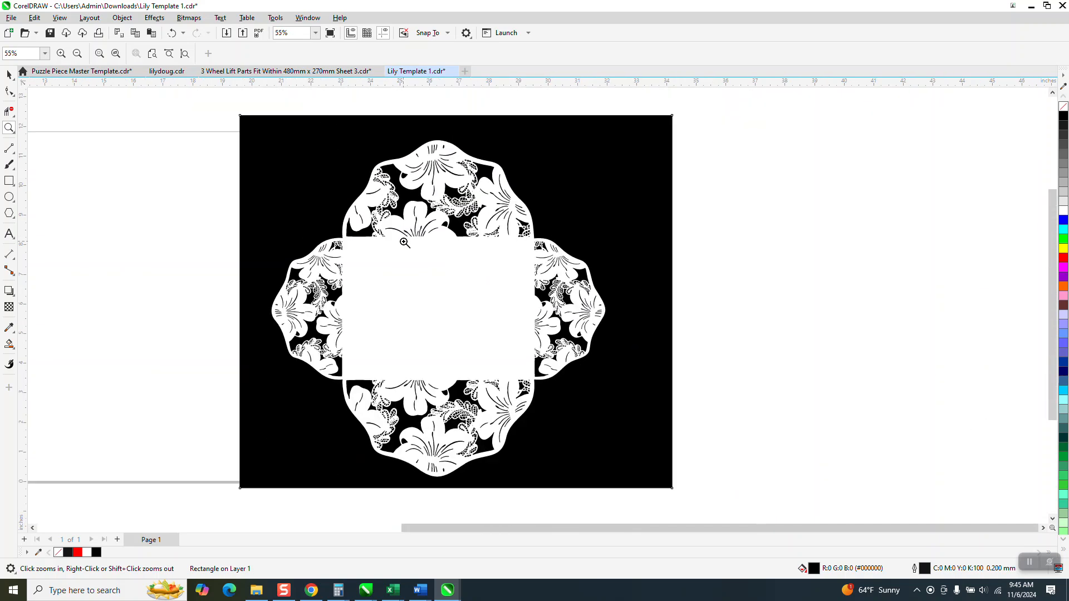
scroll(440, 267, down, 1)
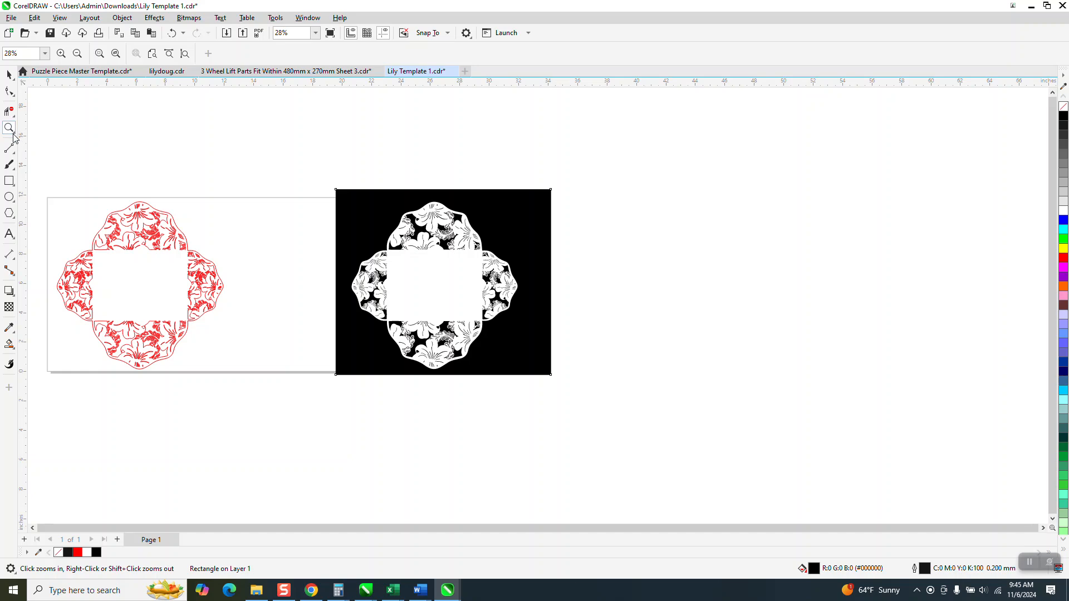
drag(118, 201, 200, 255)
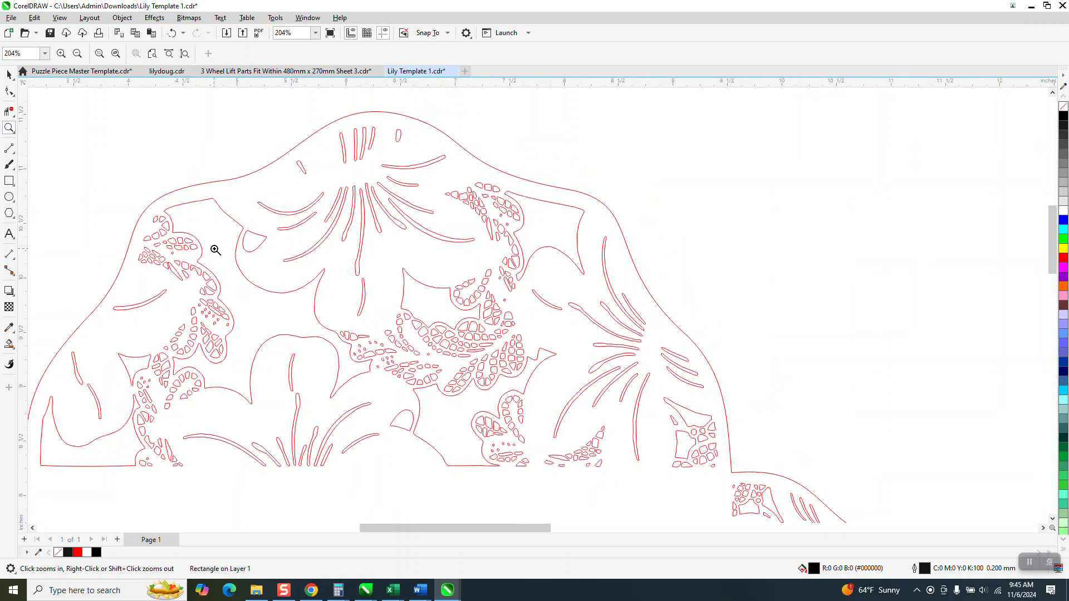
scroll(215, 247, down, 3)
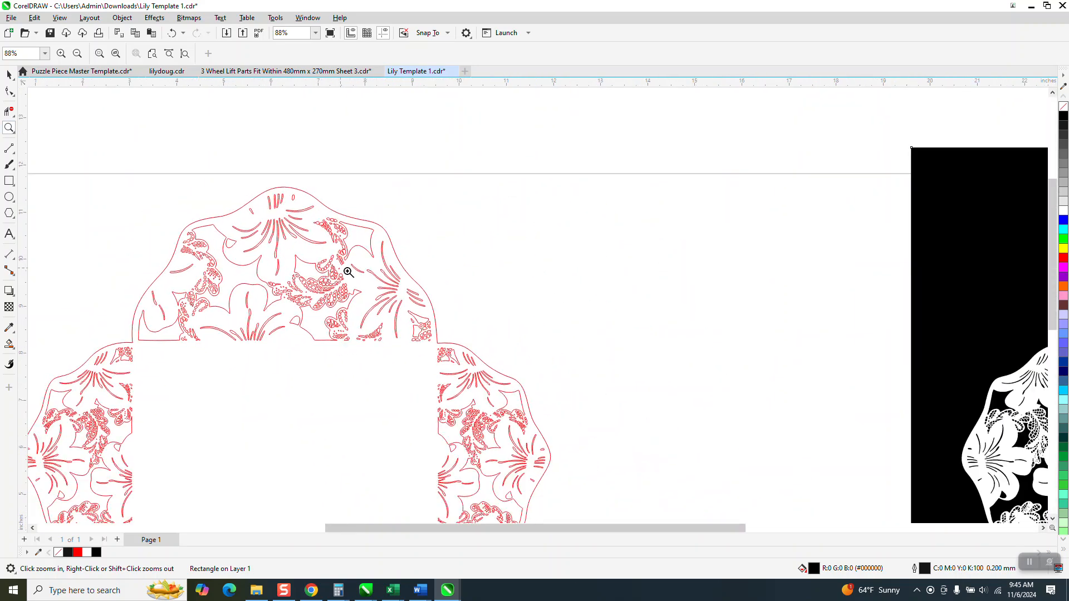
right_click(415, 298)
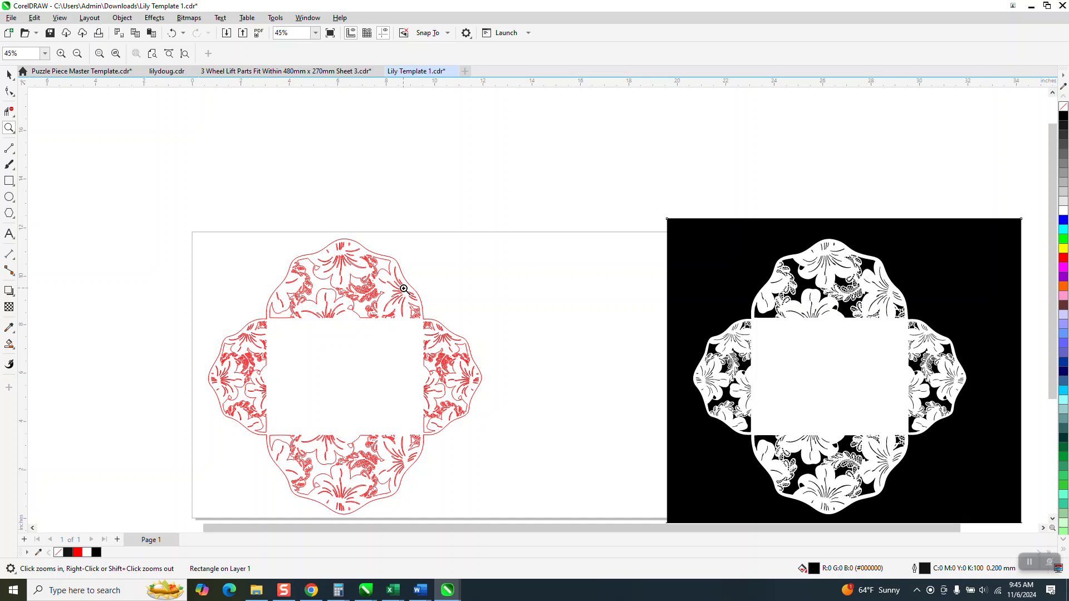